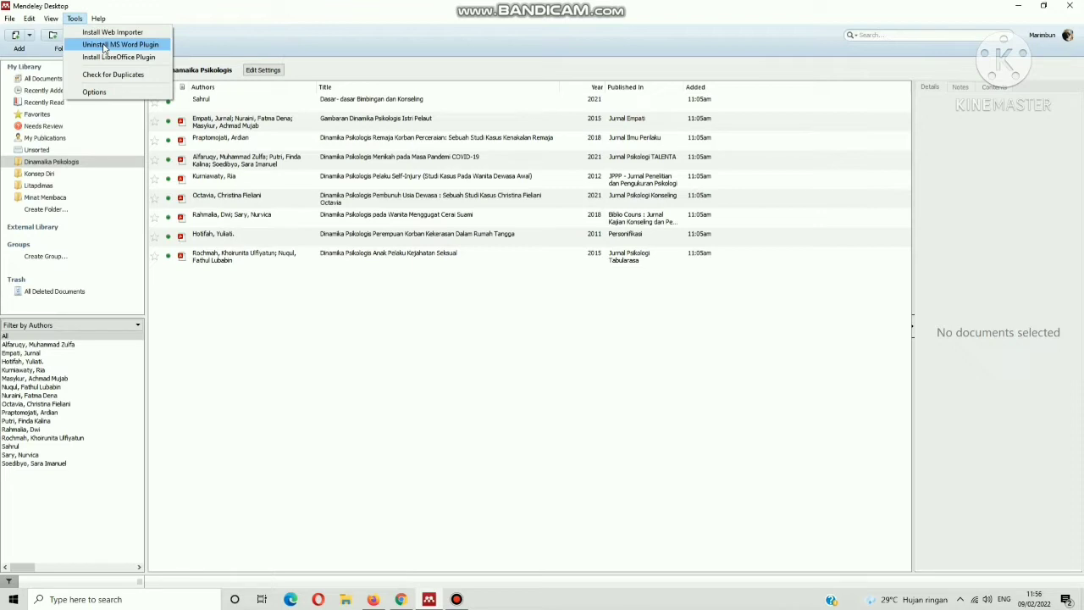
# Uninstall the MS Word plugin from Mendeley Desktop and dismiss the notice
pyautogui.click(104, 46)
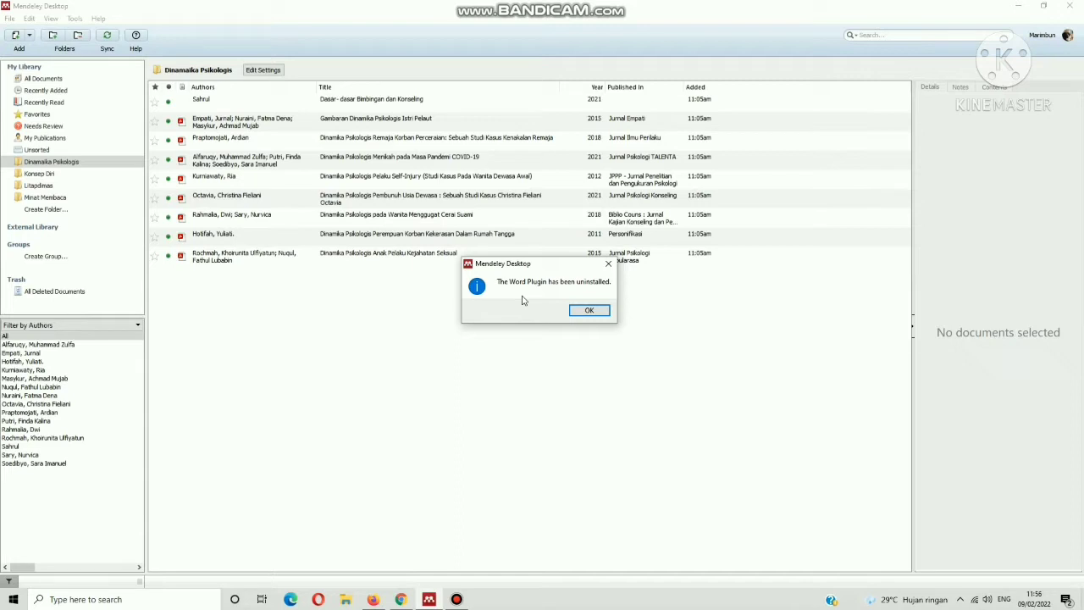
pyautogui.click(608, 263)
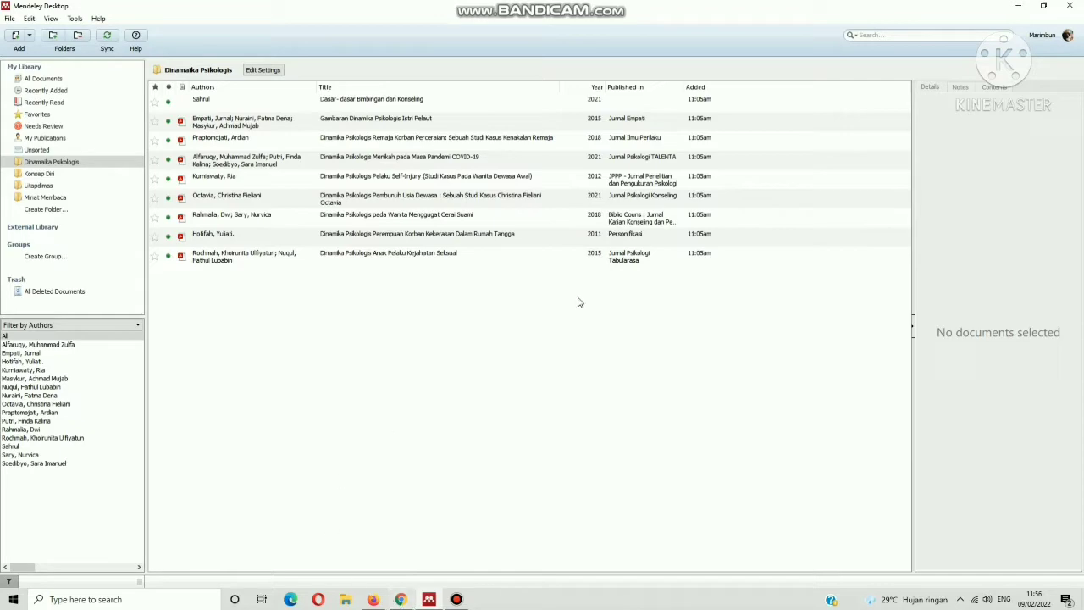
# Switch to a blank Word document and check the reference tools for a Mendeley citation group
pyautogui.click(1021, 9)
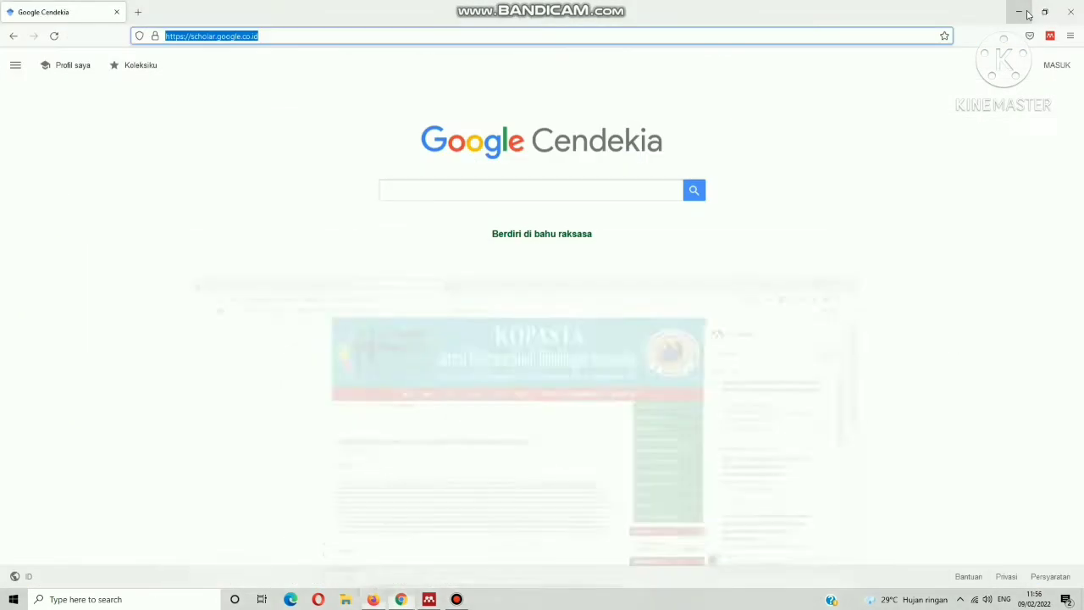
pyautogui.click(1024, 14)
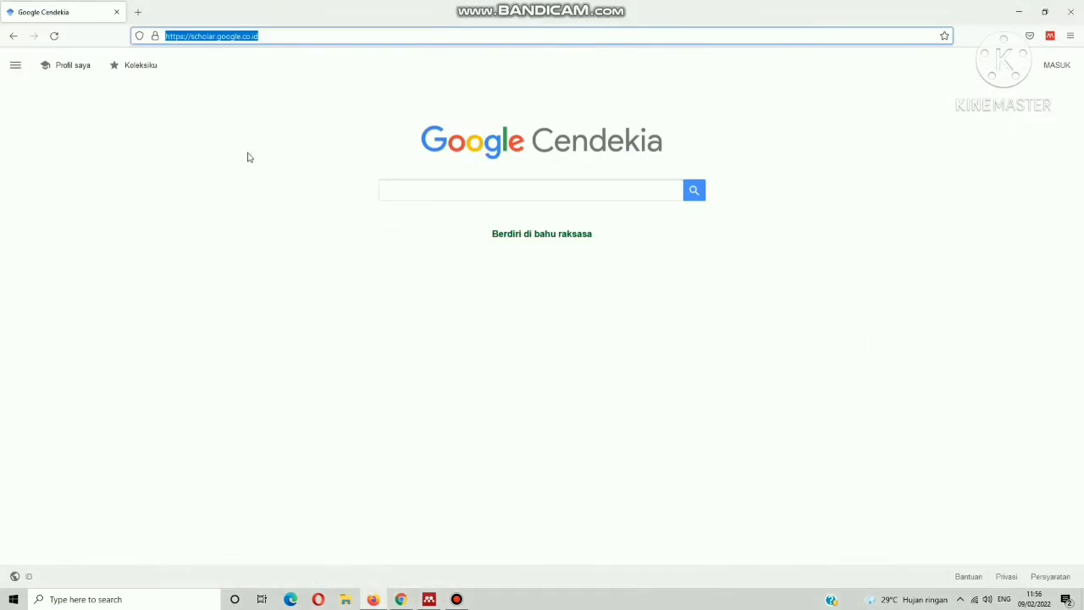
pyautogui.click(1018, 12)
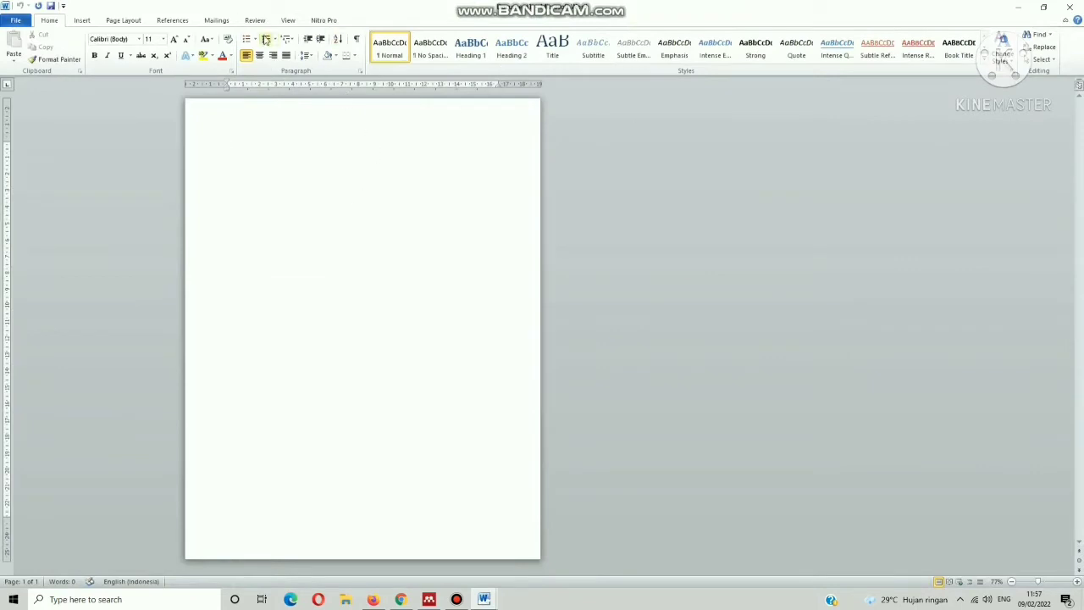
pyautogui.click(173, 21)
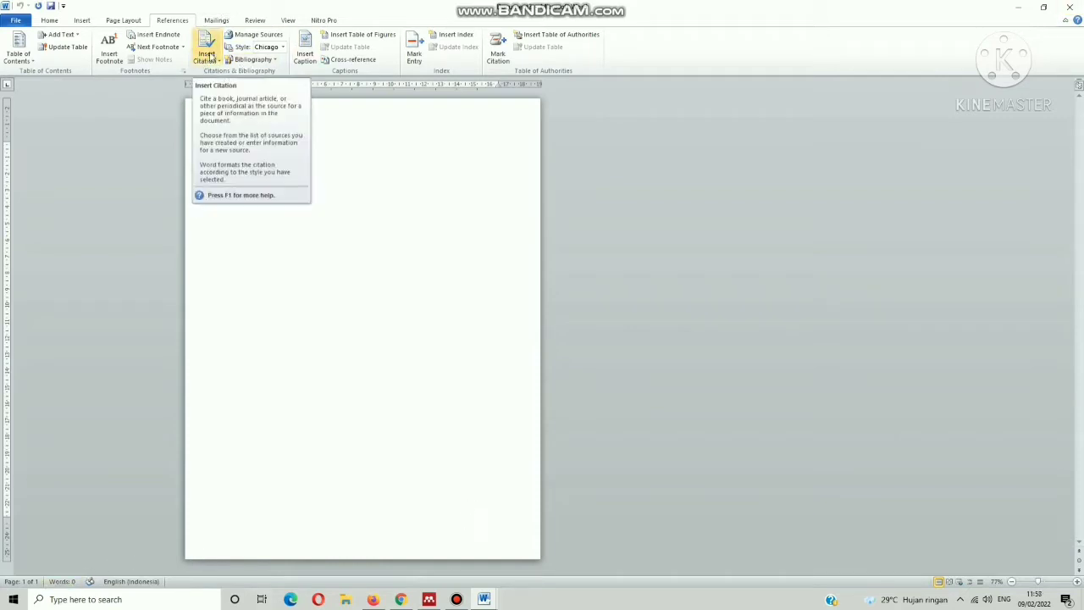
# Switch to Mendeley Desktop and install the MS Word plugin, letting it close Word and keeping the recovered files for later viewing
pyautogui.click(429, 600)
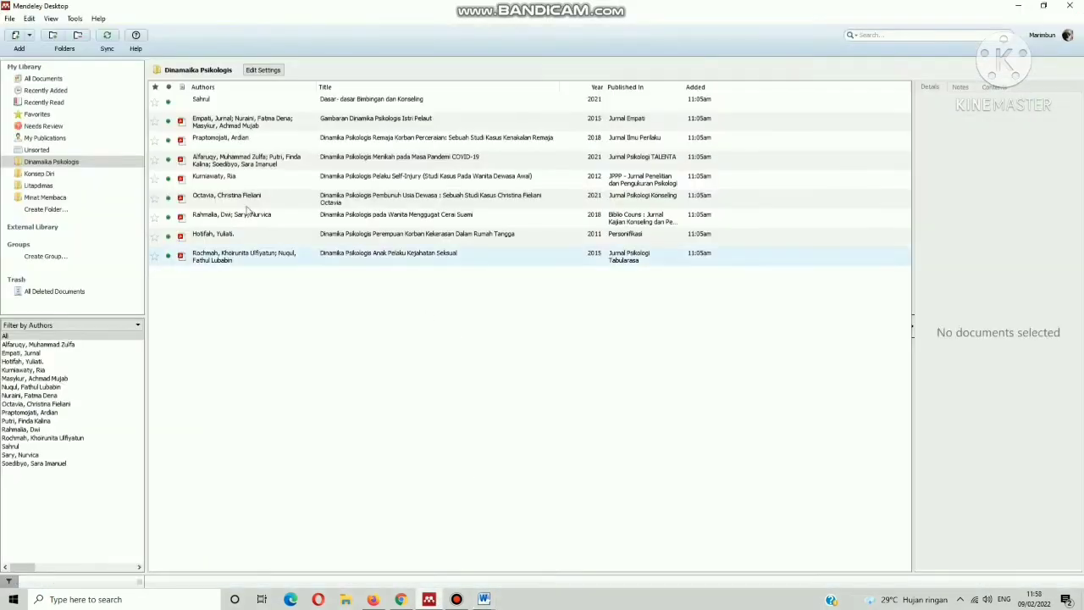
pyautogui.click(75, 18)
pyautogui.click(97, 44)
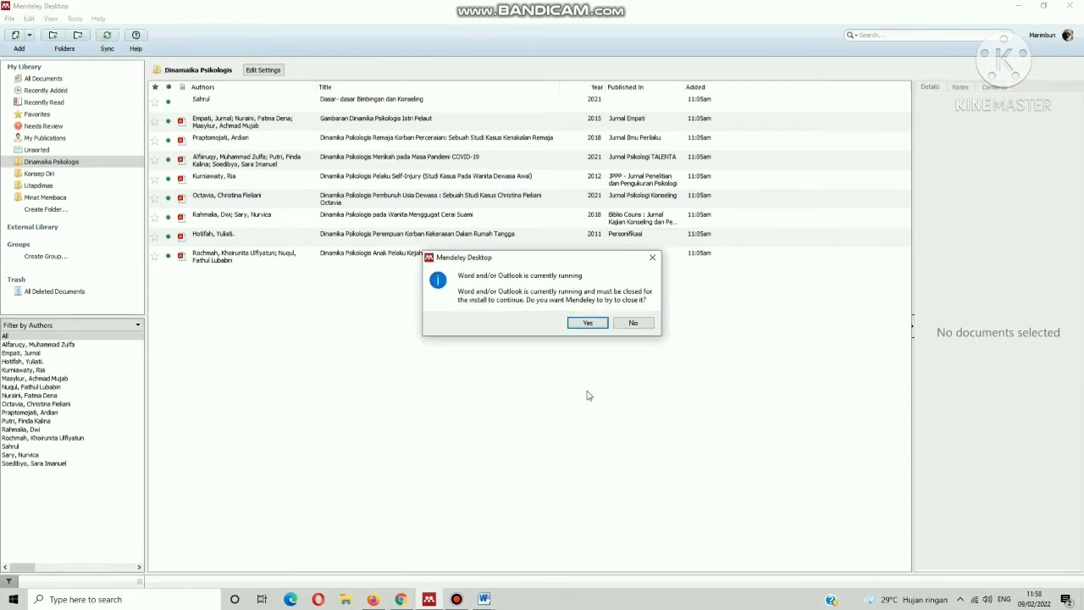
pyautogui.click(587, 322)
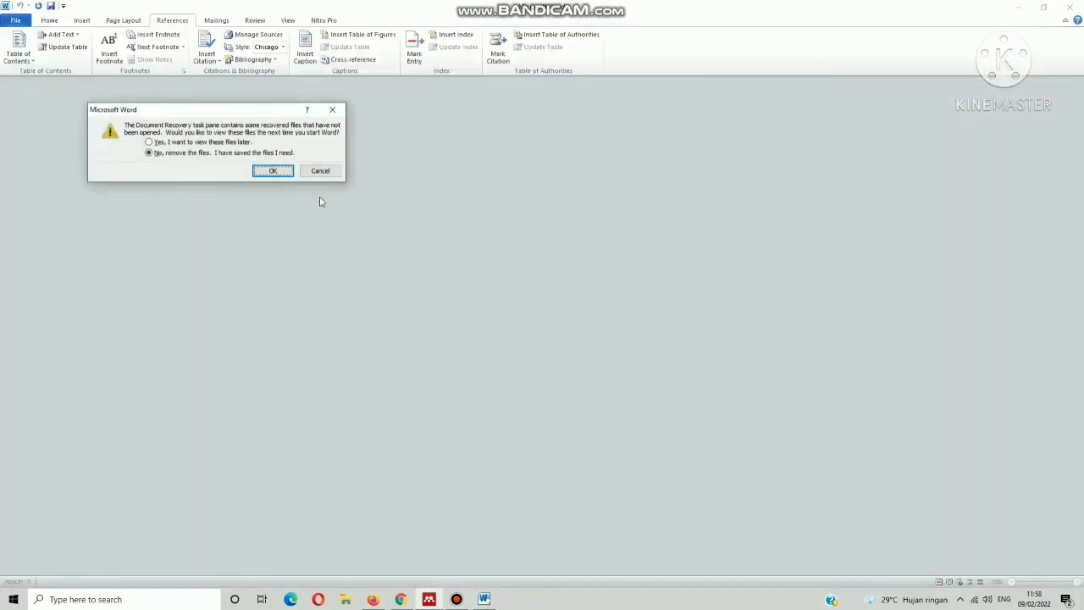
pyautogui.click(199, 142)
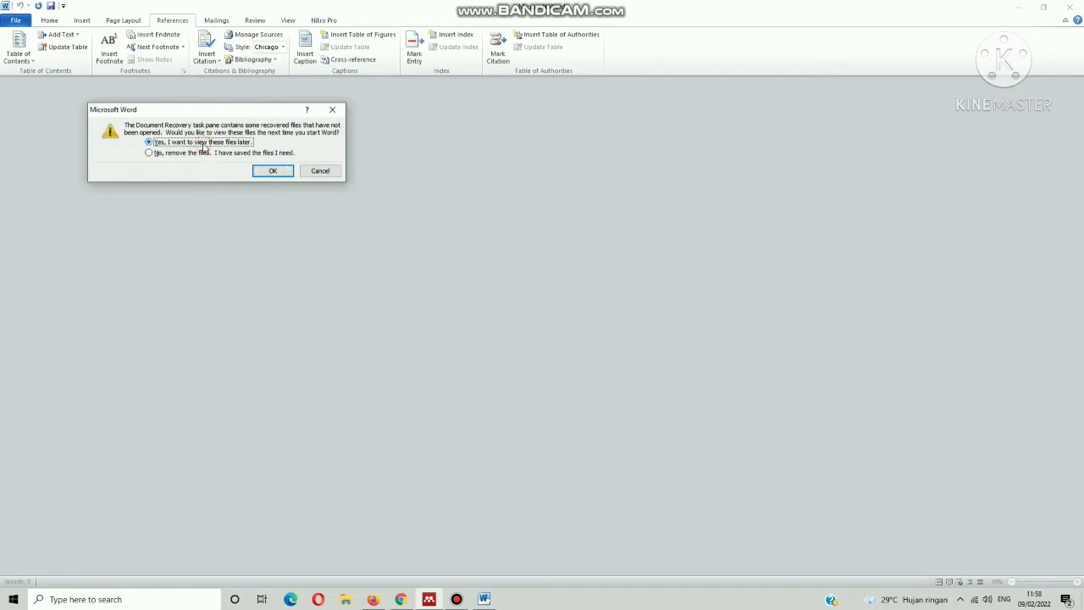
pyautogui.click(264, 172)
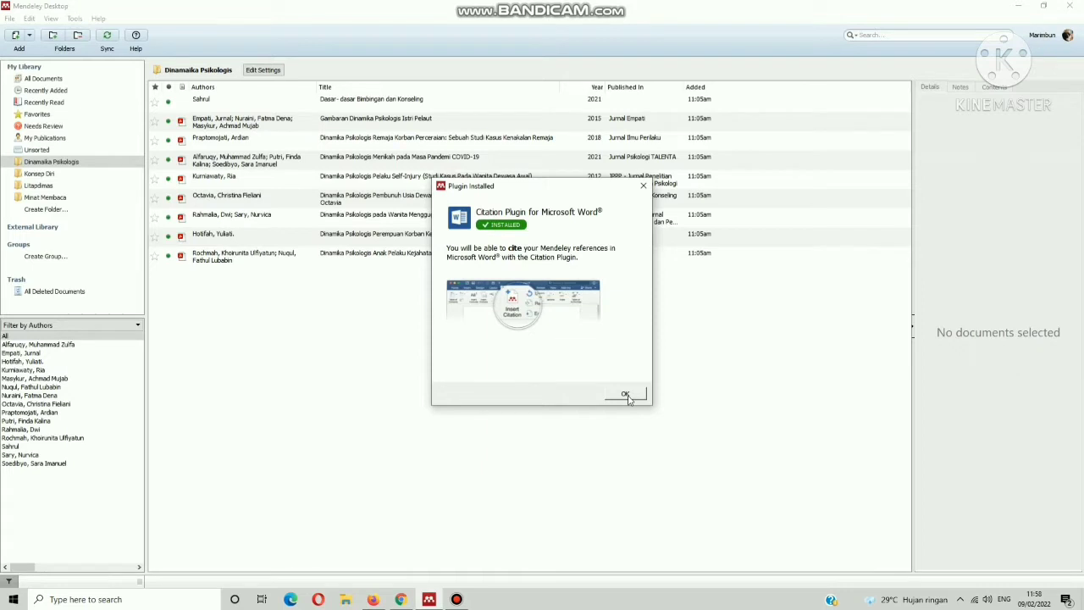
pyautogui.click(625, 395)
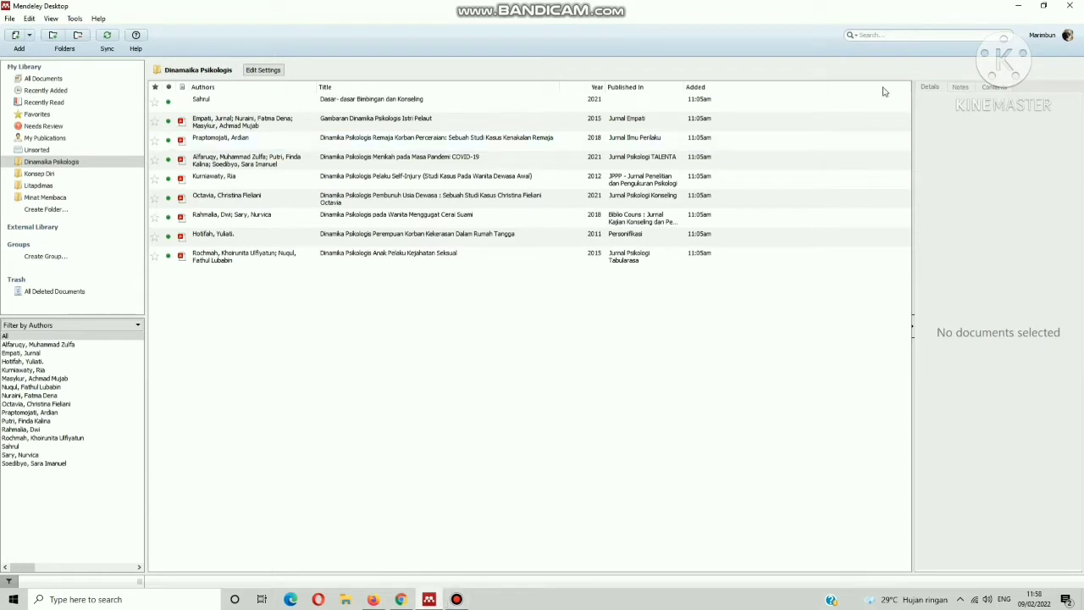
# Start Microsoft Word with a blank document and display the reference tools containing Mendeley Cite-O-Matic
pyautogui.click(1018, 7)
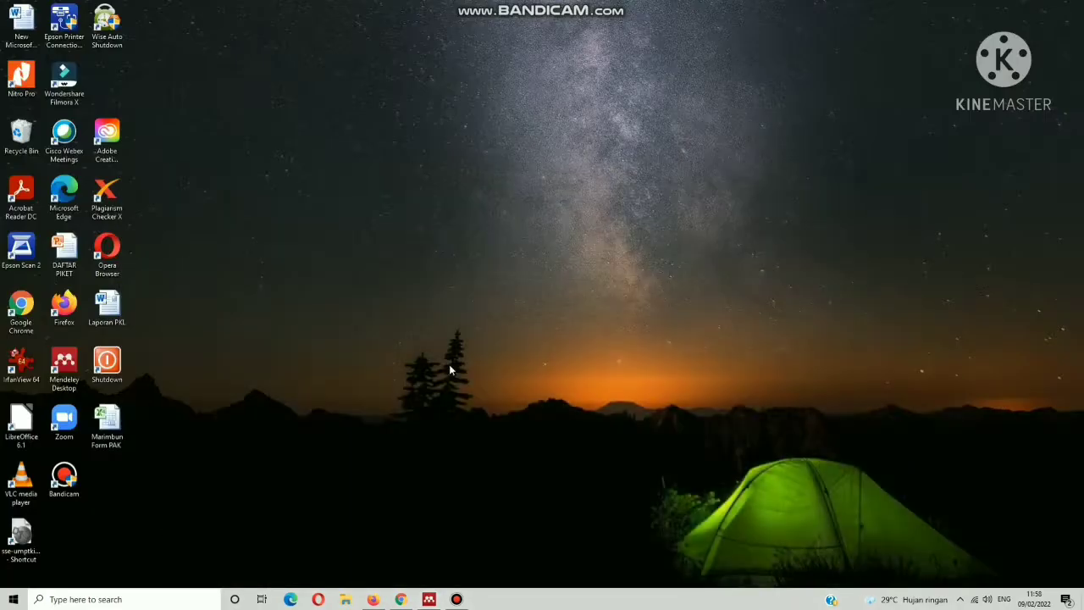
pyautogui.press('super')
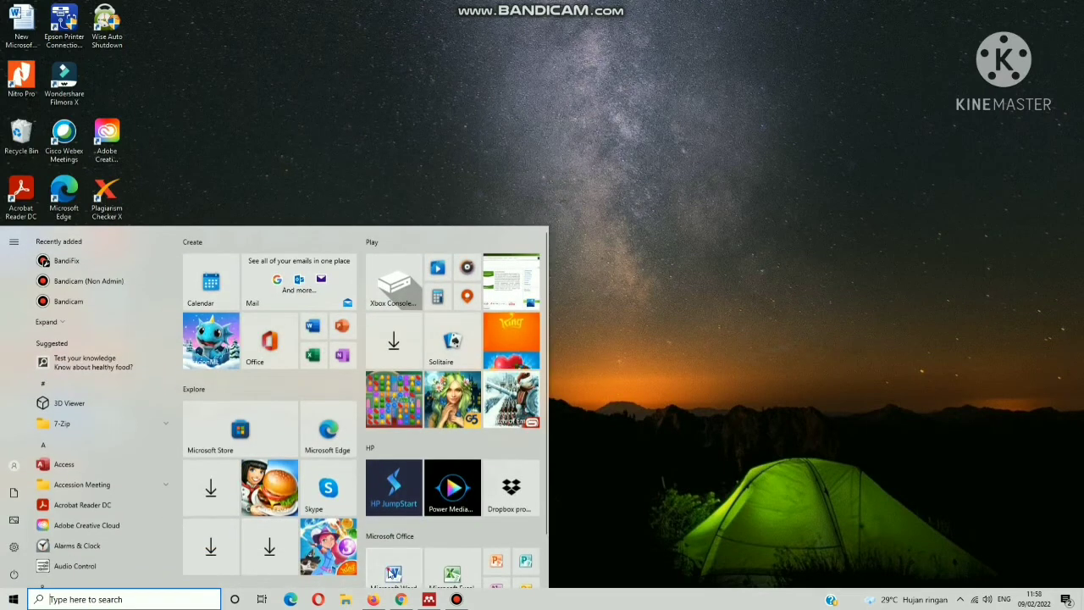
pyautogui.click(394, 574)
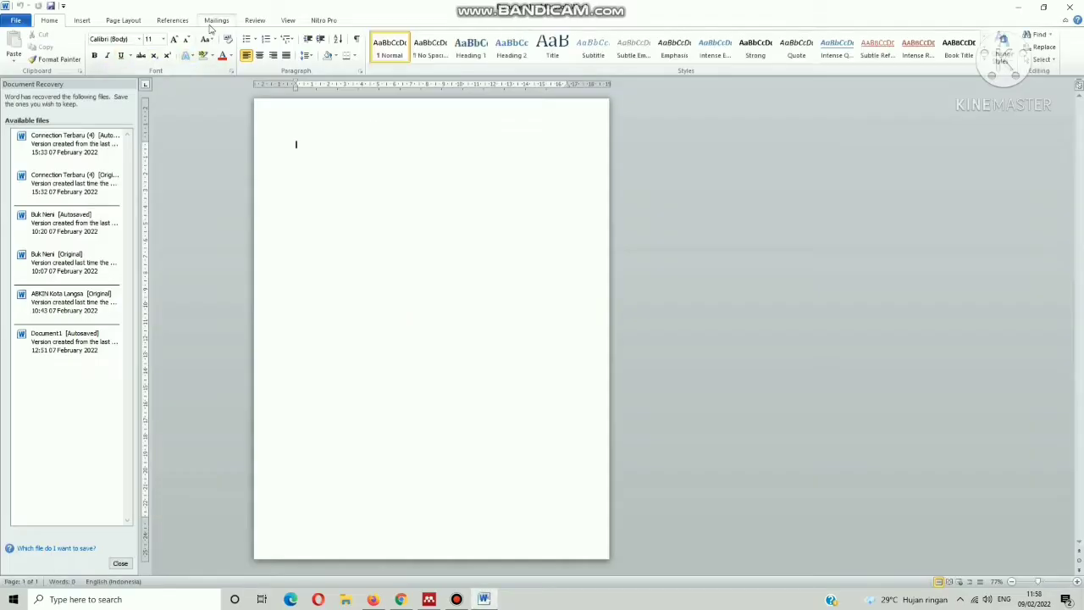
pyautogui.doubleClick(183, 23)
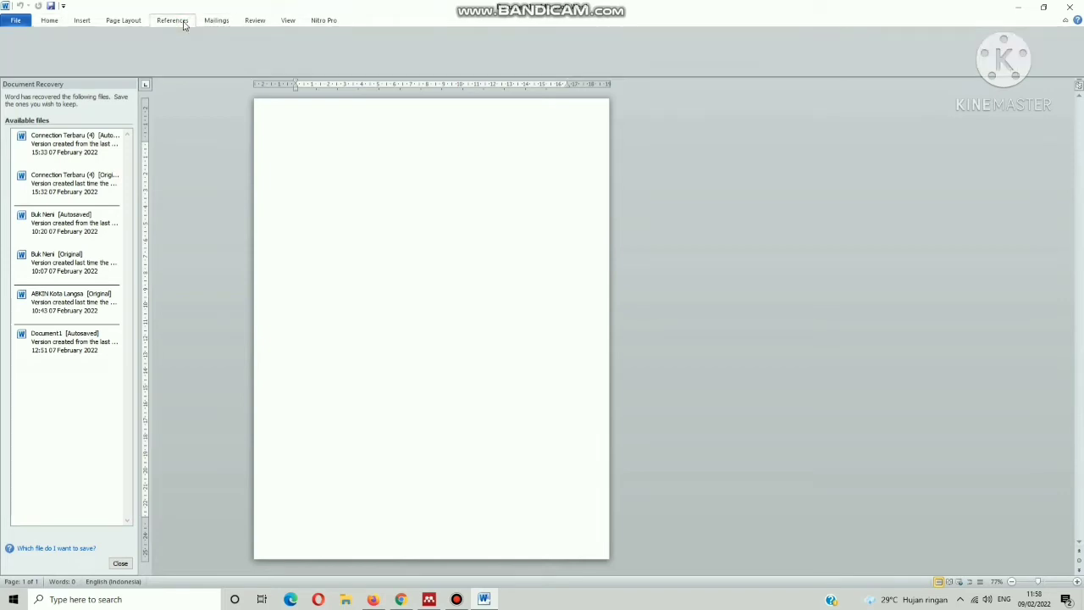
pyautogui.click(183, 23)
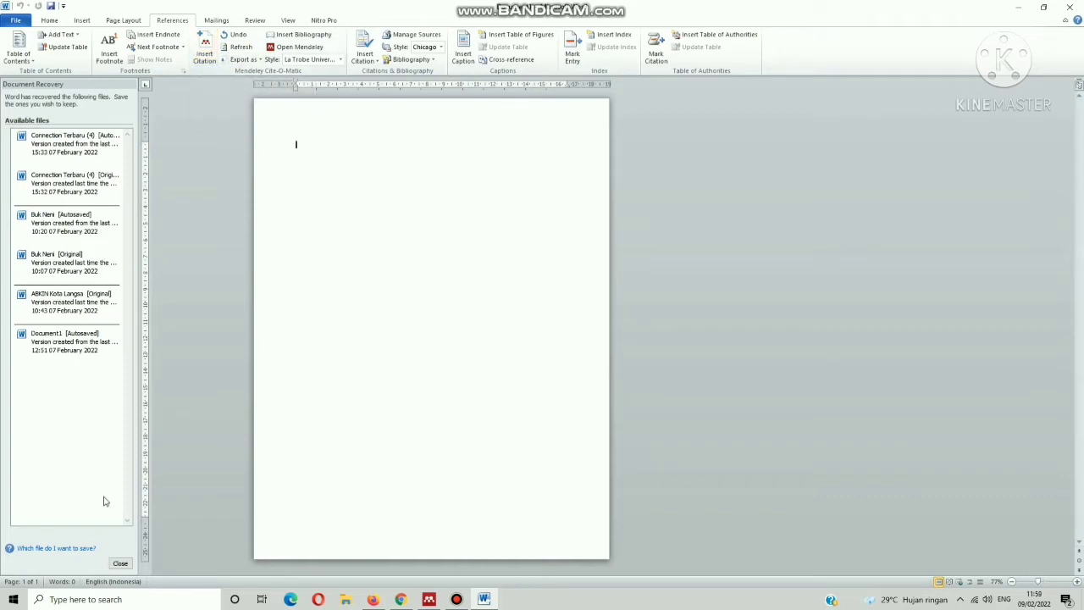
# Close the Document Recovery pane, choosing to remove the recovered files
pyautogui.click(120, 563)
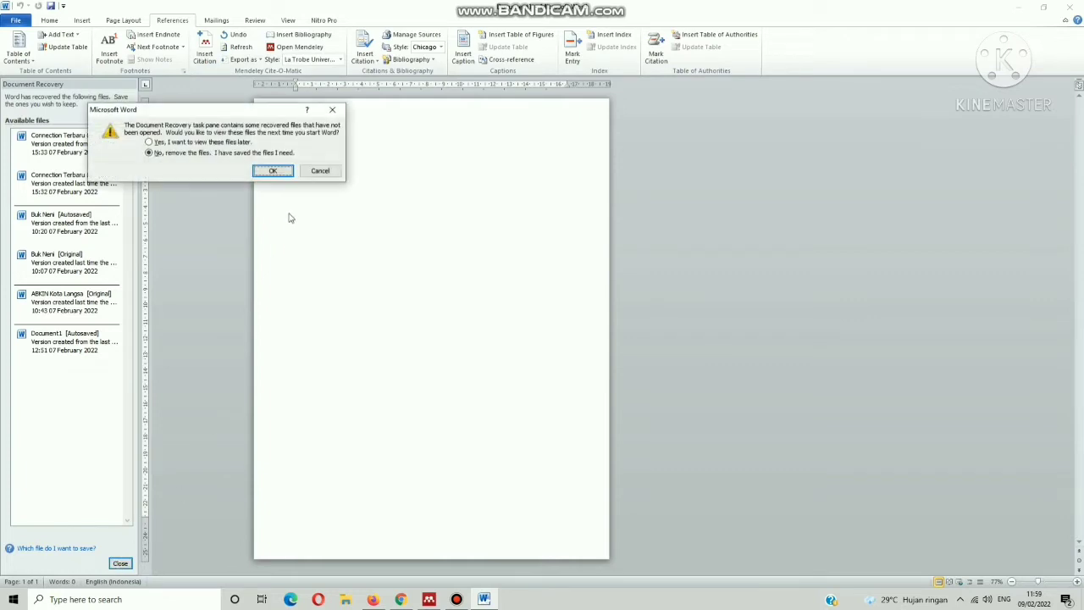
pyautogui.click(272, 171)
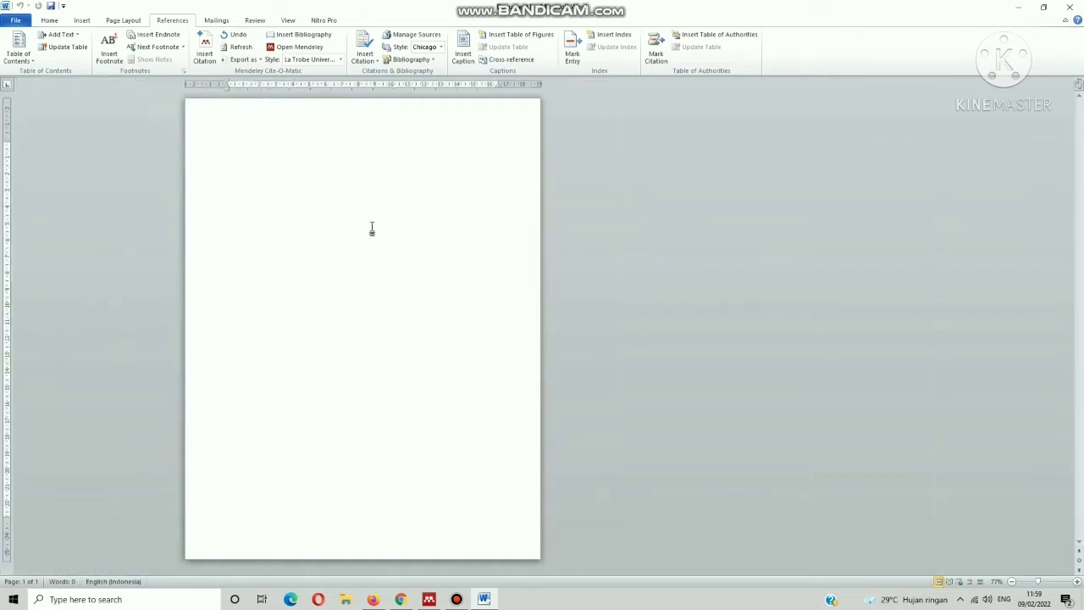
pyautogui.click(1044, 583)
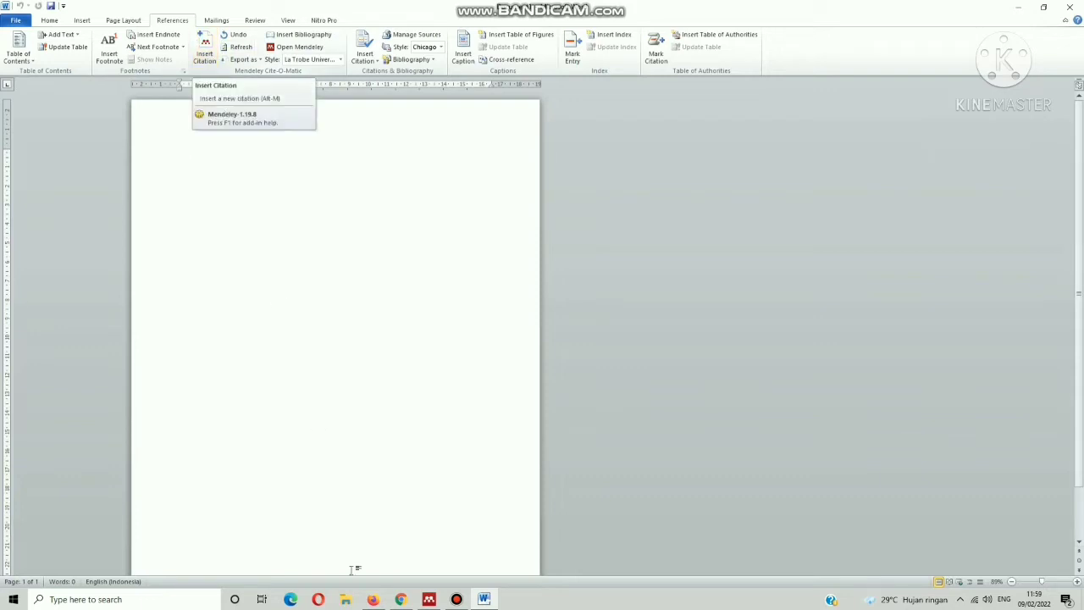
# In Mendeley Desktop, open "Gambaran Dinamika Psikologis Istri Pelaut" and copy the abstract's ending from "pernikahan jarak jauh" to "menjadi pelaut."
pyautogui.moveTo(431, 602)
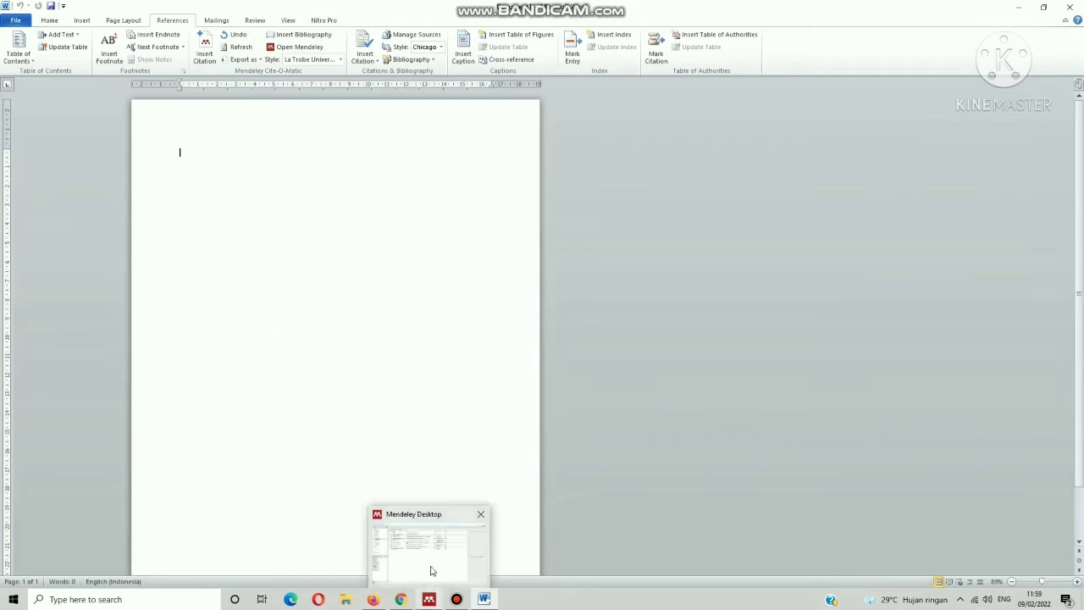
pyautogui.click(431, 568)
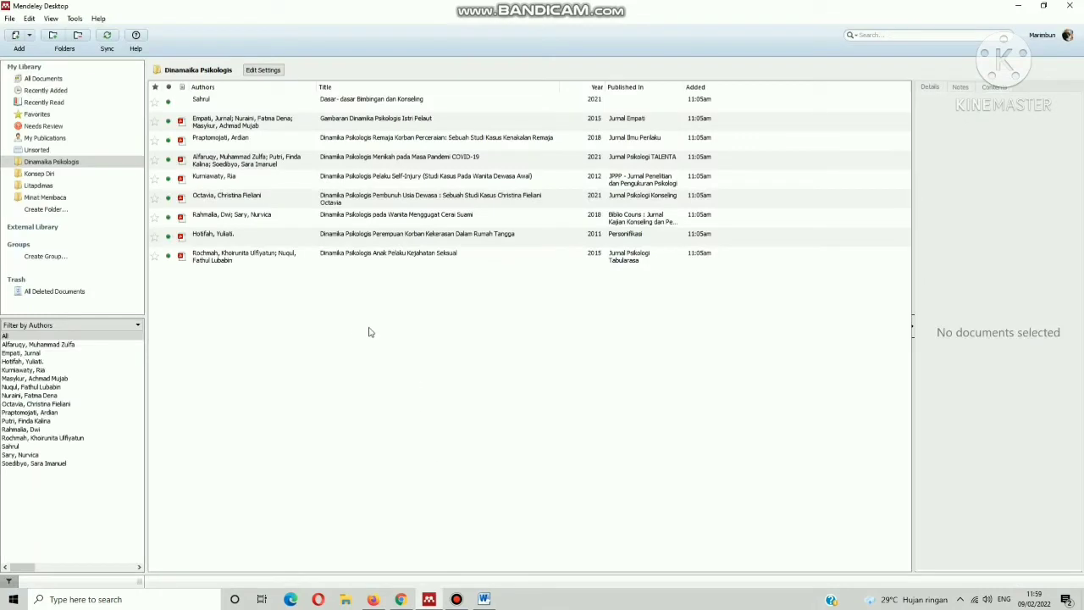
pyautogui.doubleClick(360, 121)
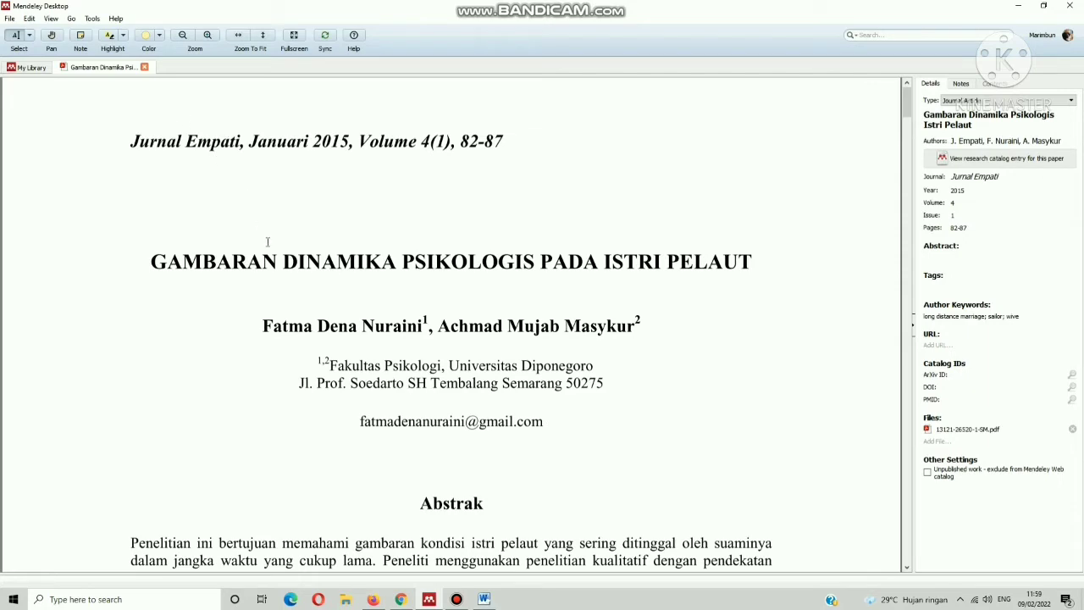
pyautogui.scroll(-3, 321, 238)
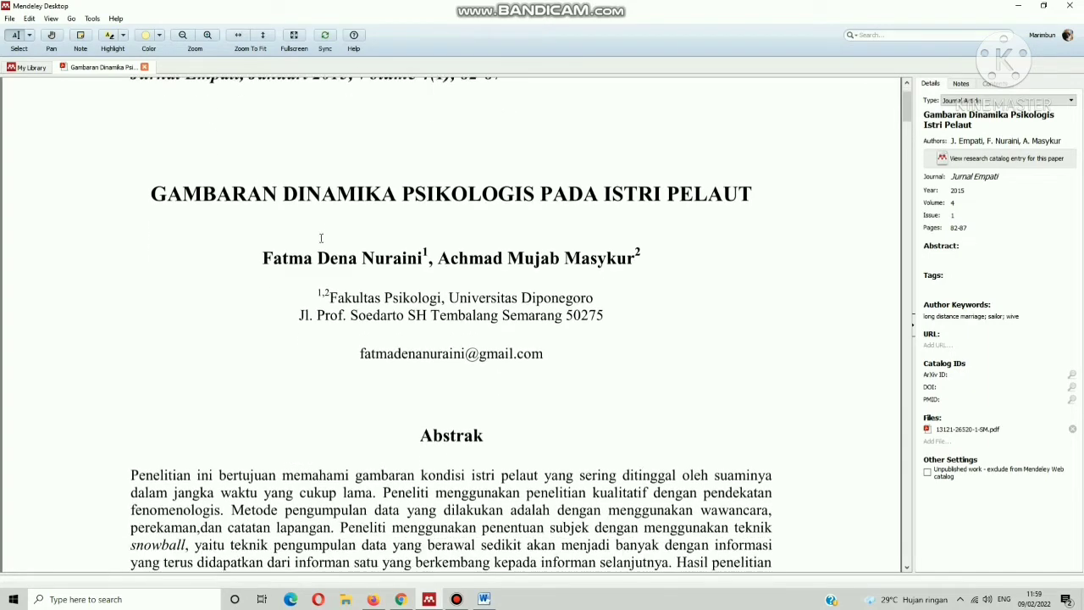
pyautogui.scroll(-5, 320, 238)
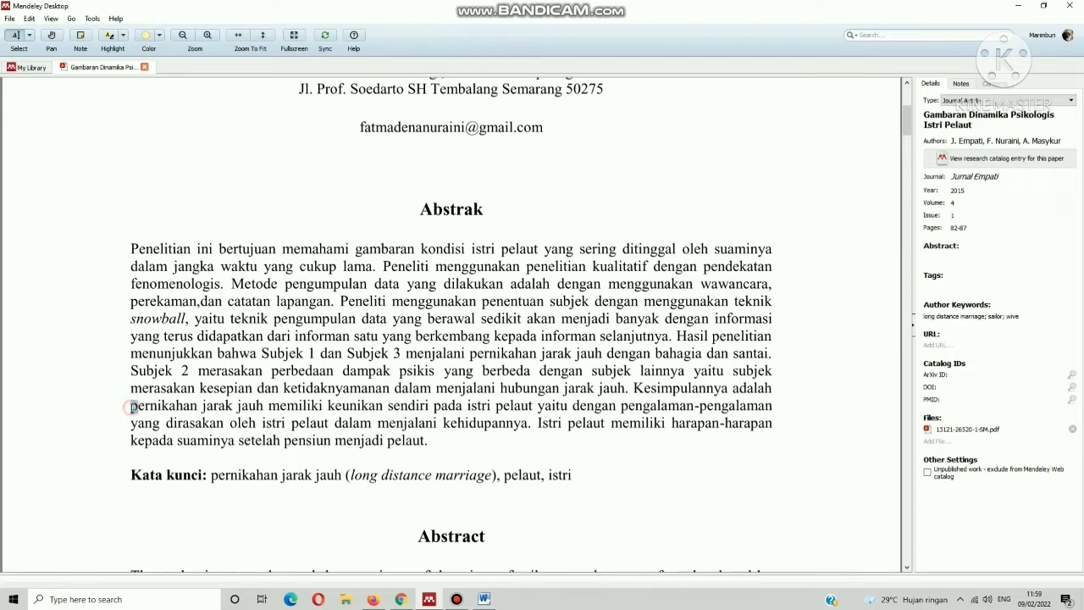
pyautogui.moveTo(132, 408); pyautogui.dragTo(430, 442)
pyautogui.hotkey('ctrl', 'c')
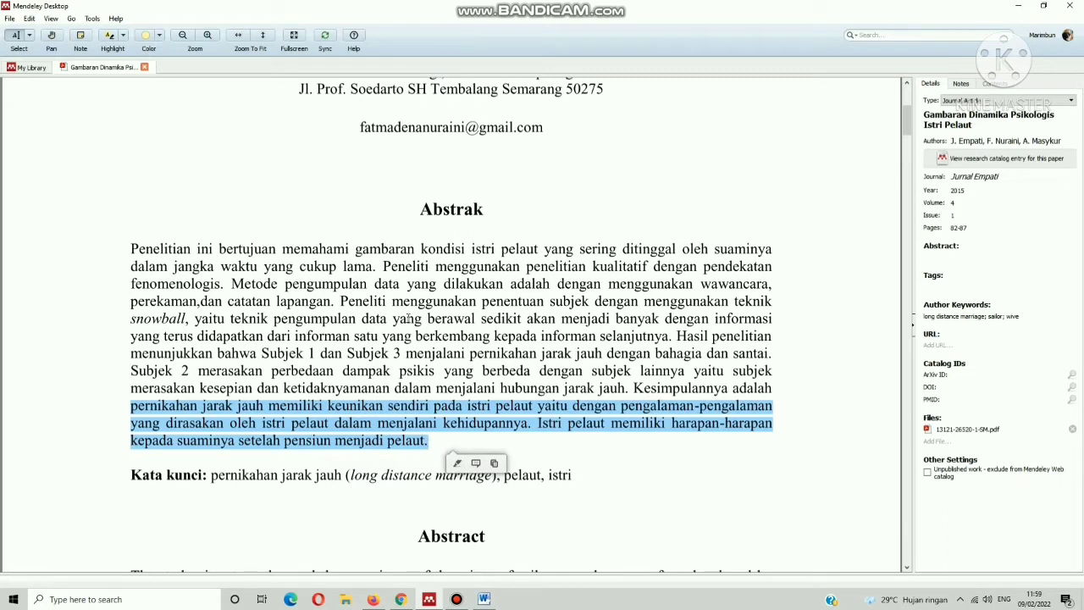
pyautogui.scroll(3, 443, 367)
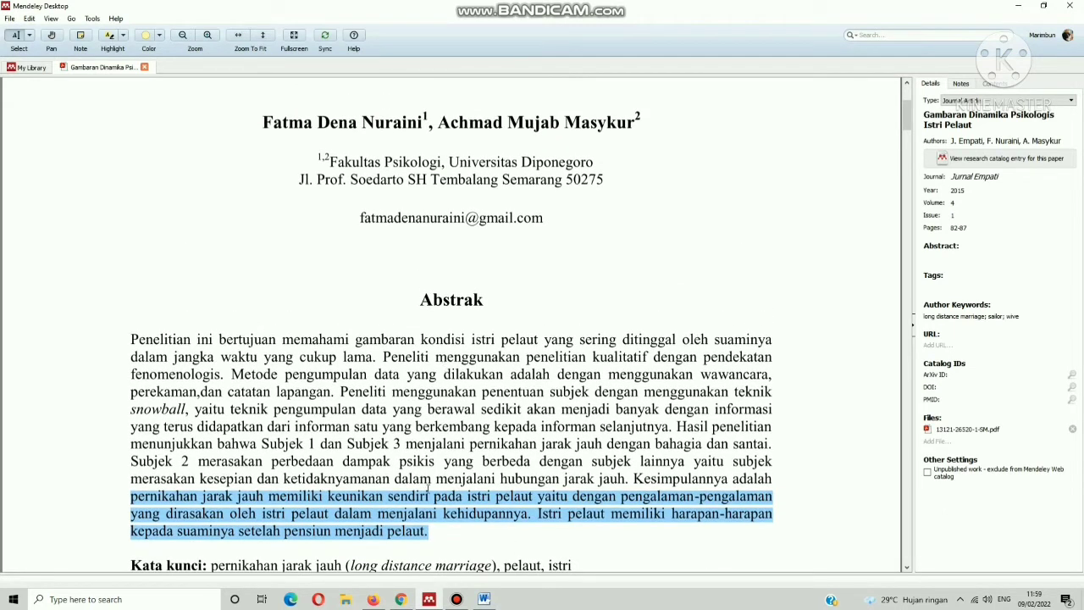
# Switch to Word, paste the copied passage into the blank document, capitalise its first word as "Pernikahan" and remove the final full stop
pyautogui.moveTo(486, 602)
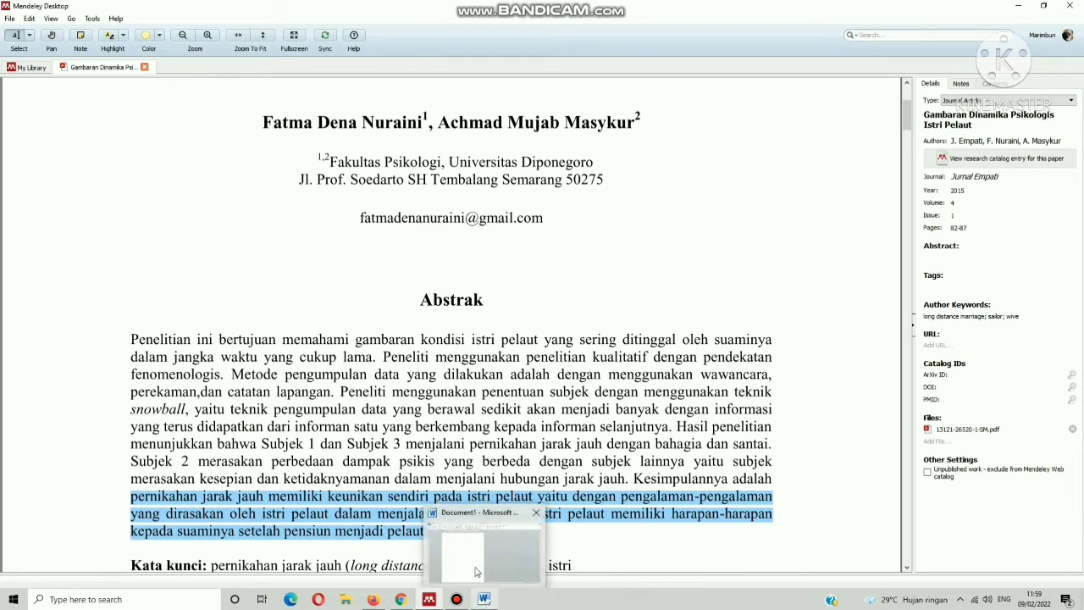
pyautogui.click(473, 562)
pyautogui.click(303, 172)
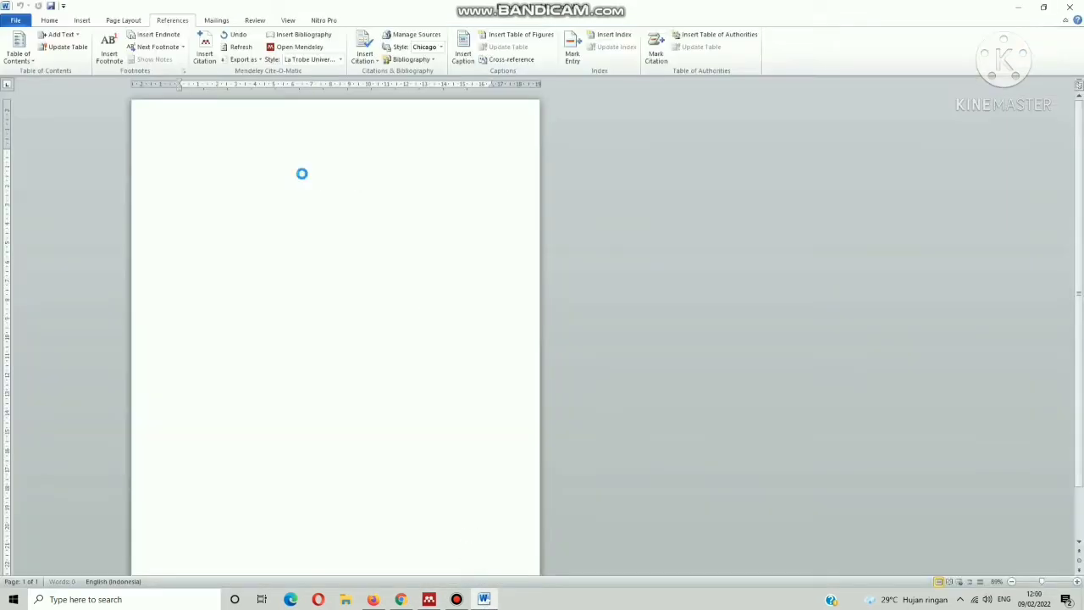
pyautogui.hotkey('ctrl', 'v')
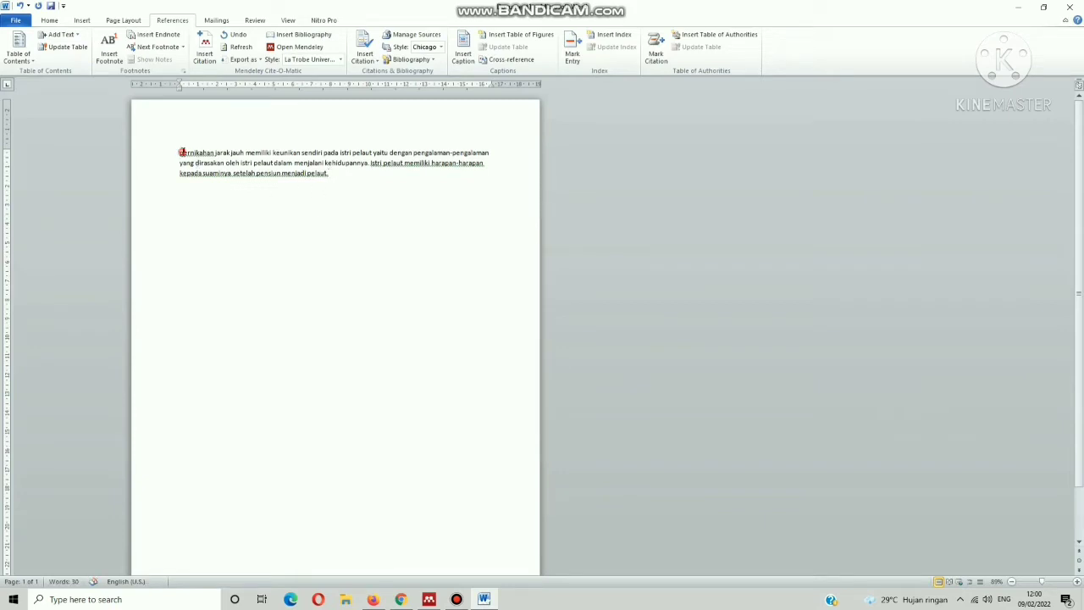
pyautogui.press('Delete')
pyautogui.write('P')
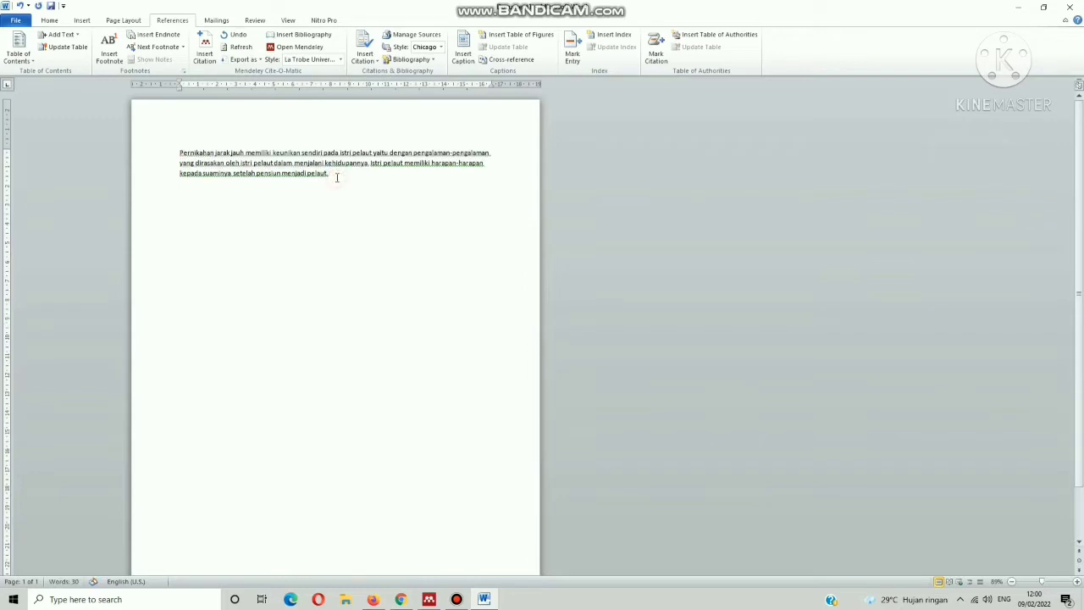
pyautogui.press('BackSpace')
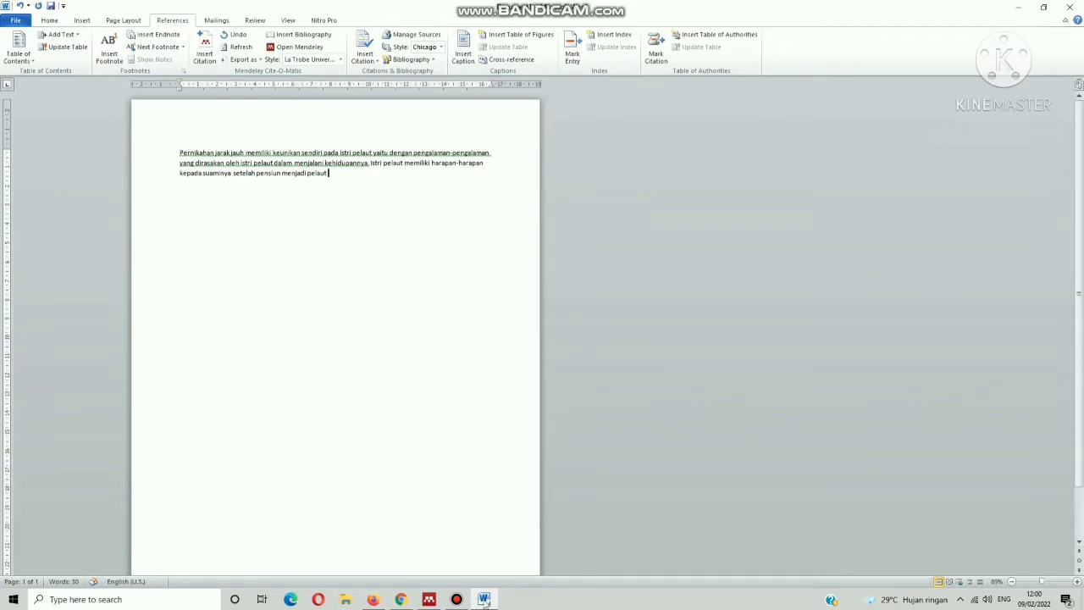
# Insert a Mendeley citation after the pasted passage in Word, finding "Gambaran Dinamika Psikologis Istri Pelaut" in My Library by the author's name
pyautogui.click(429, 600)
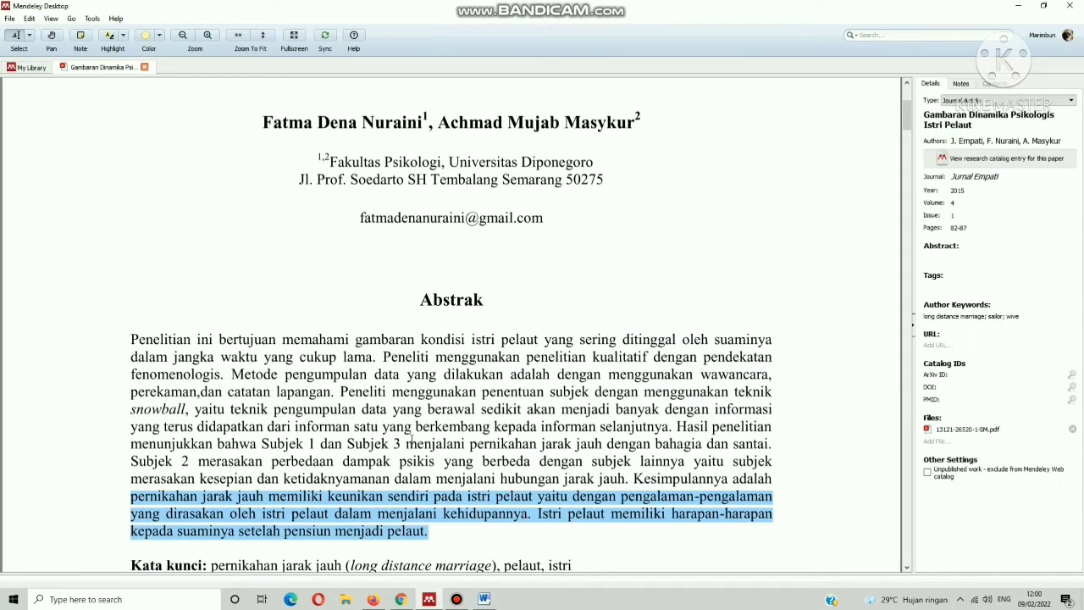
pyautogui.click(484, 598)
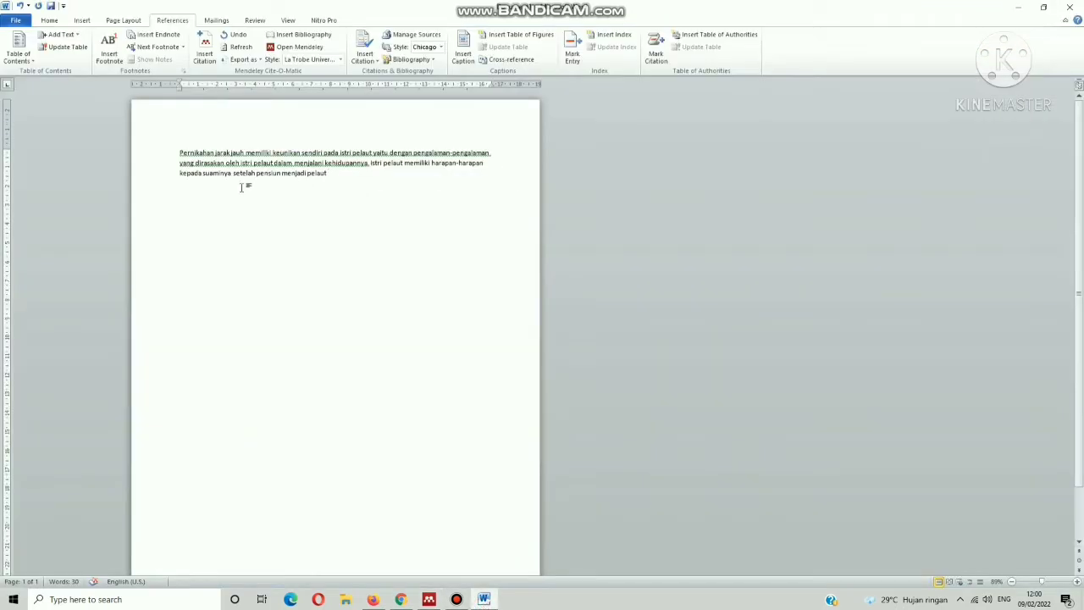
pyautogui.click(207, 54)
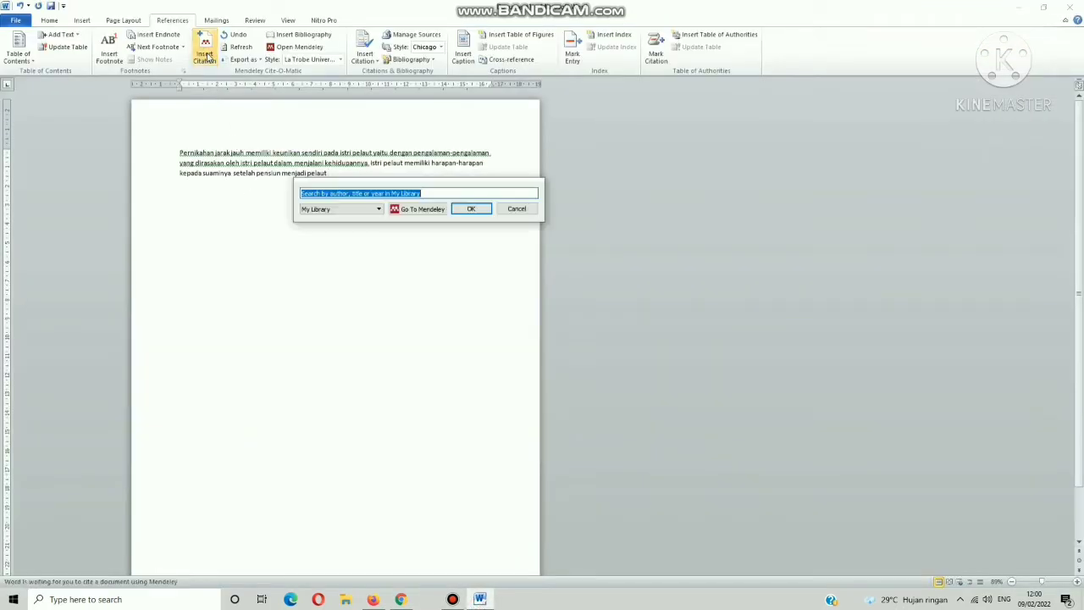
pyautogui.write('Fatma')
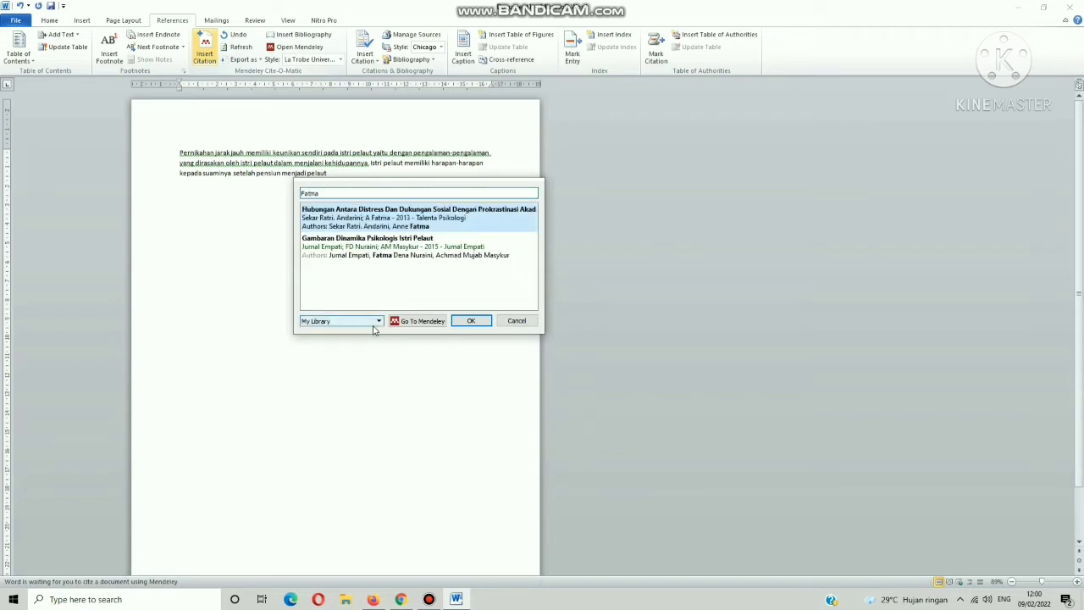
pyautogui.click(389, 248)
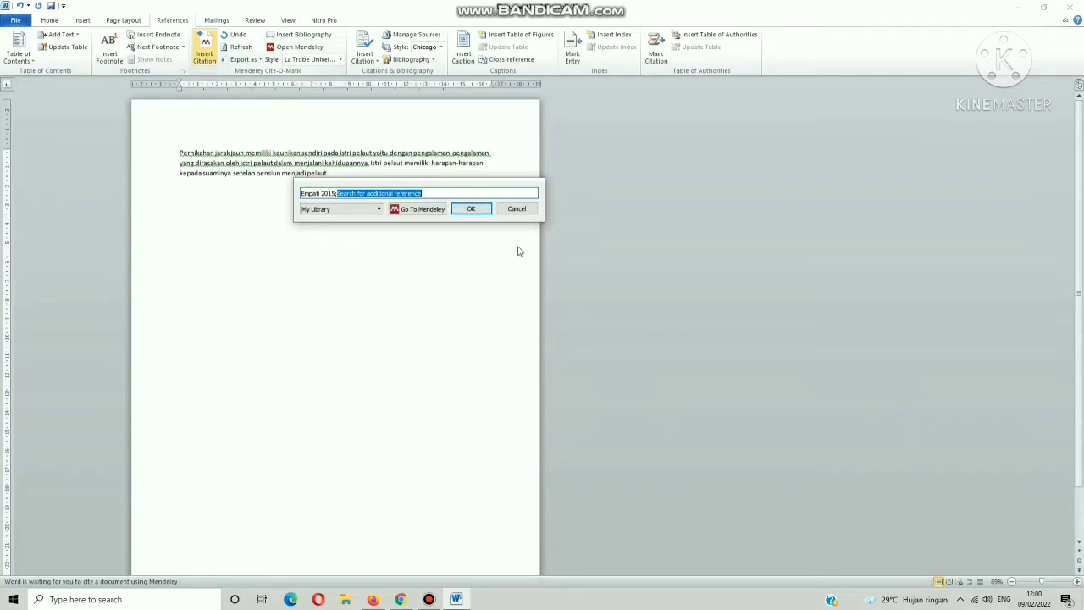
pyautogui.click(472, 210)
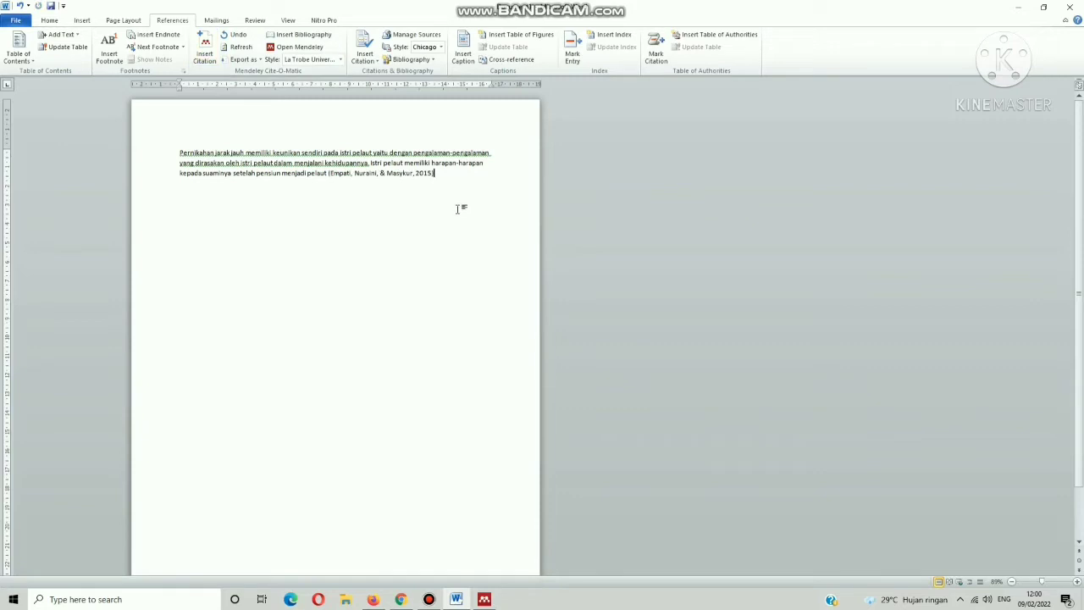
# Start a new paragraph after the citation that ends the first passage
pyautogui.click(415, 173)
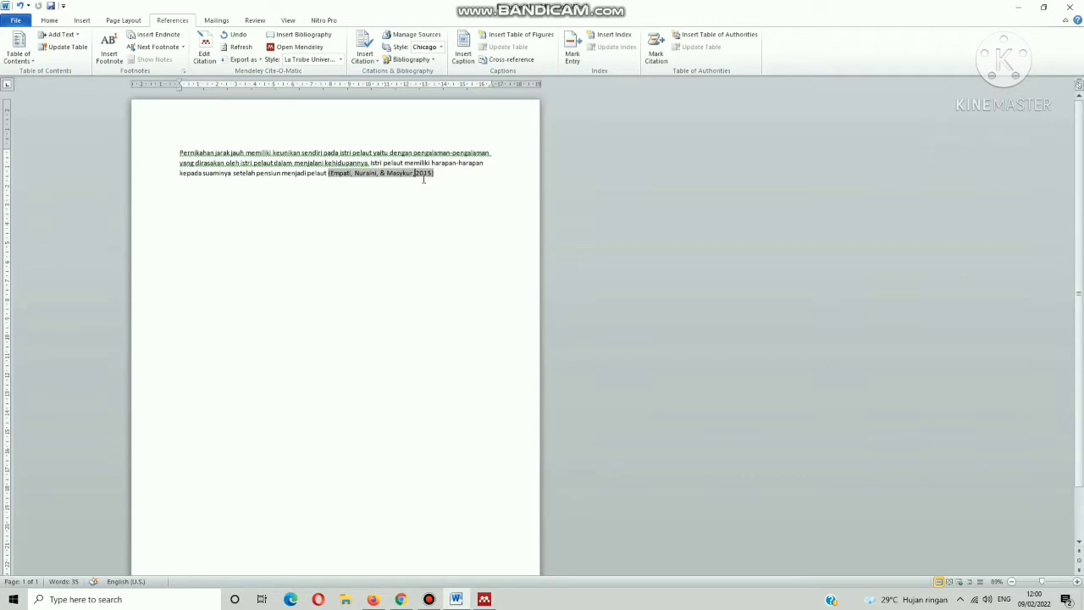
pyautogui.click(448, 173)
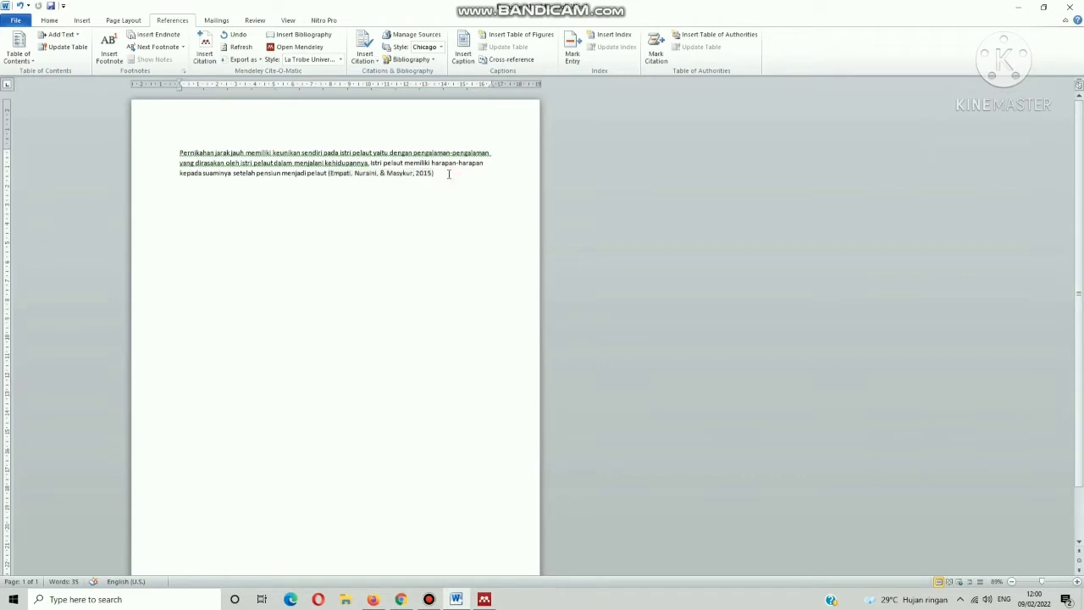
pyautogui.press('Return')
# In Mendeley Desktop, close the article, open "Dinamika Psikologis Remaja Korban Perceraian" and copy the Indonesian abstract's last sentence without its full stop
pyautogui.click(484, 598)
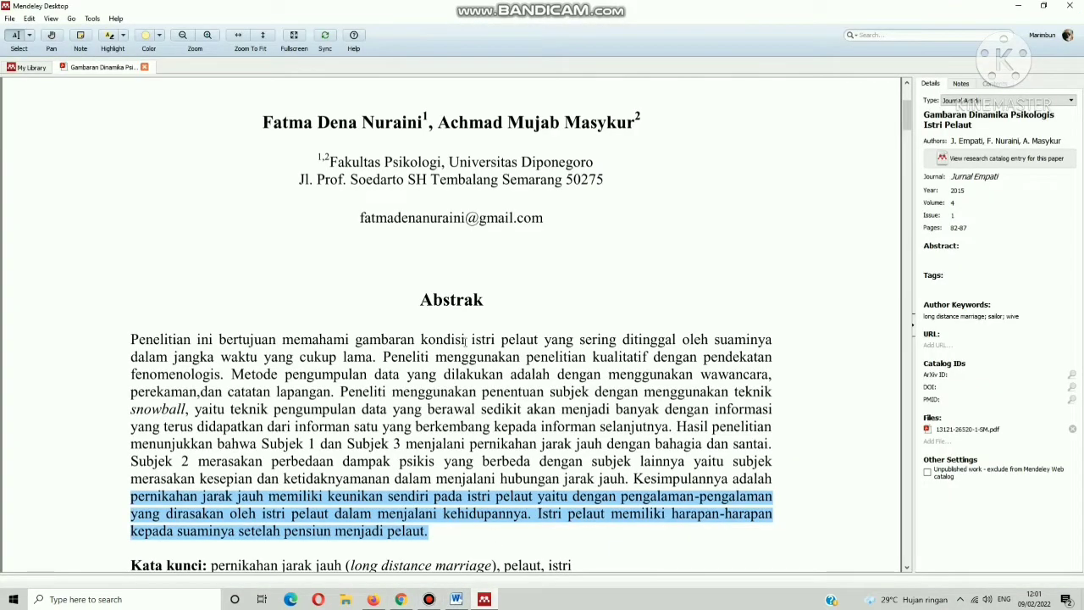
pyautogui.click(144, 67)
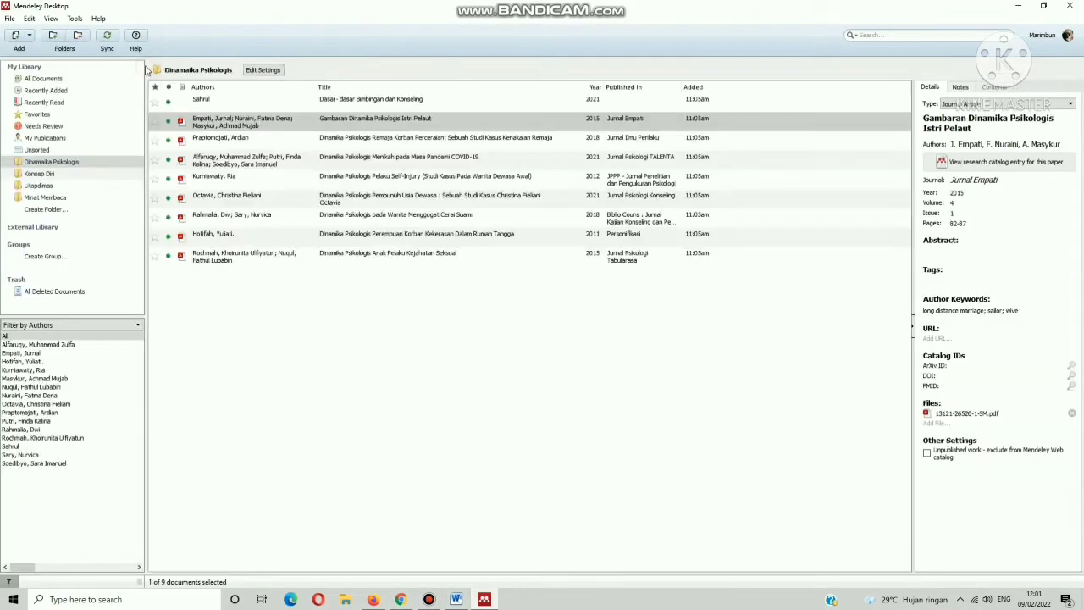
pyautogui.click(352, 141)
pyautogui.doubleClick(351, 141)
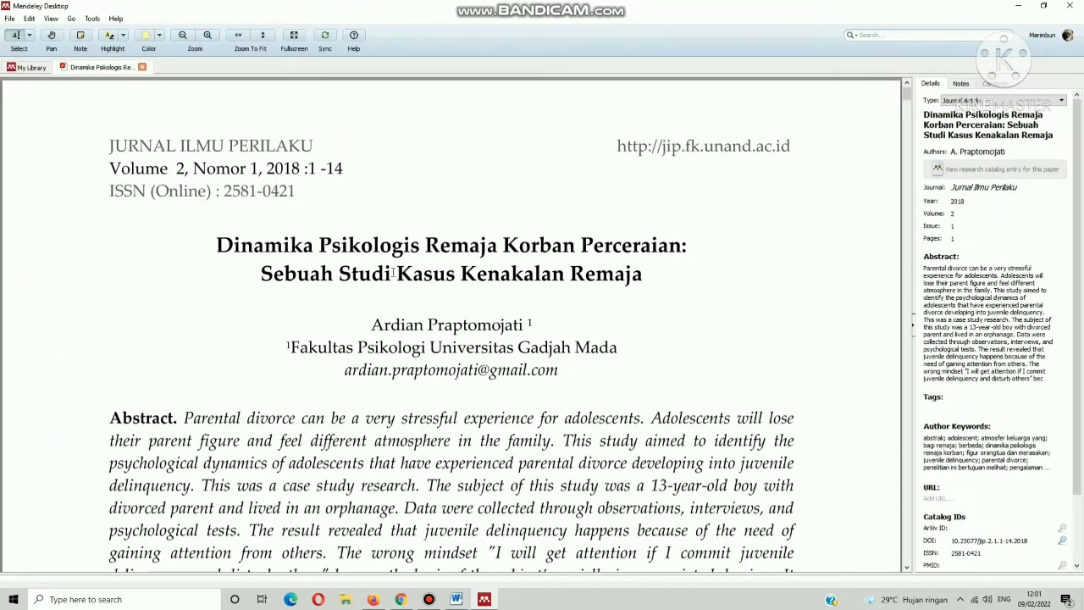
pyautogui.scroll(-4, 530, 377)
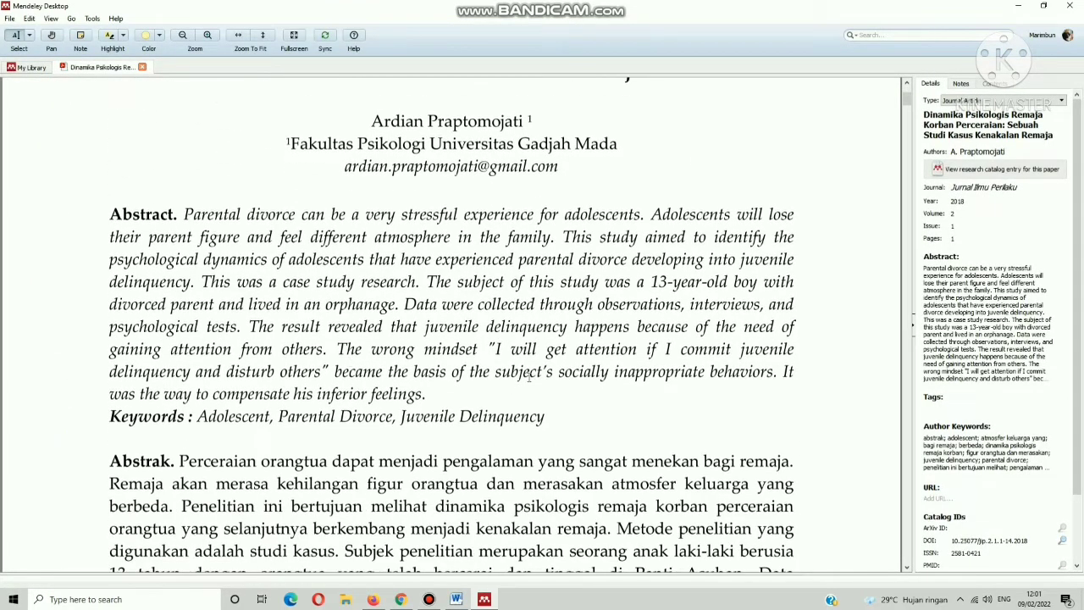
pyautogui.scroll(-5, 537, 398)
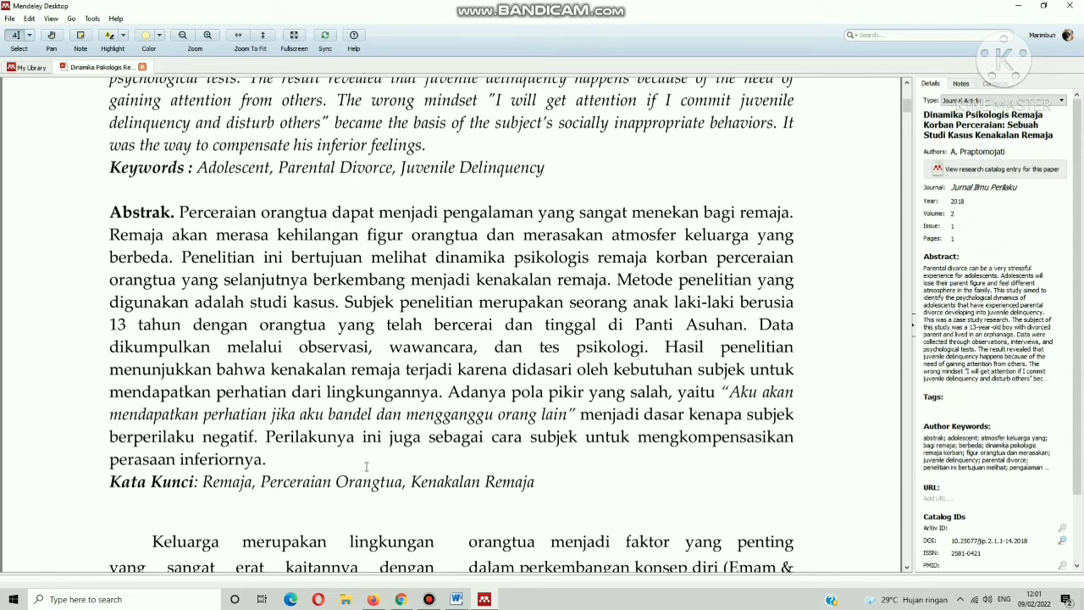
pyautogui.moveTo(265, 436); pyautogui.dragTo(264, 459)
pyautogui.hotkey('ctrl', 'c')
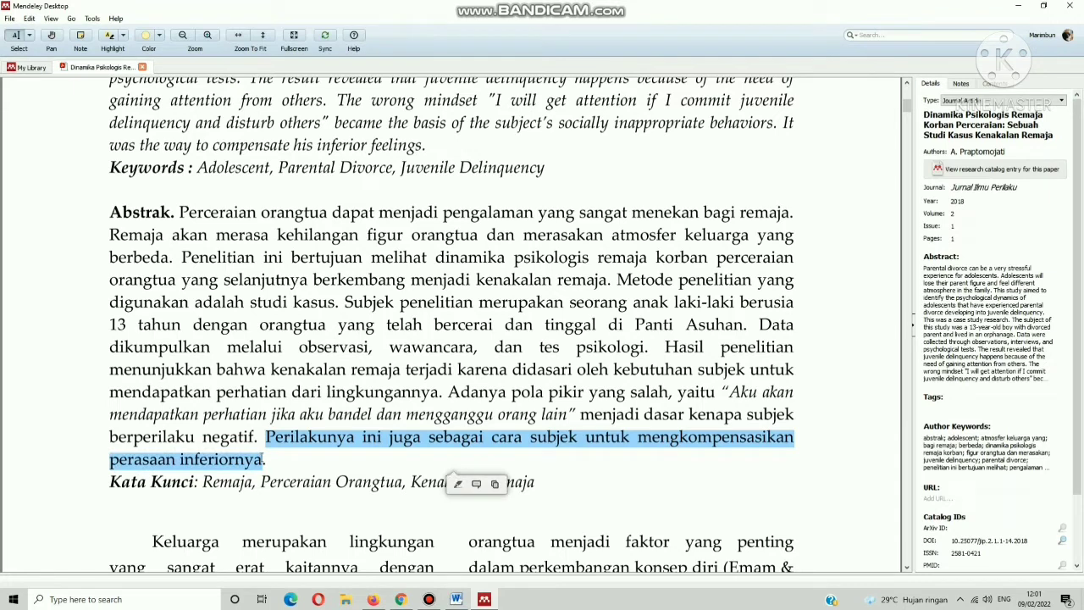
# Switch to Word and paste the copied sentence on a new line directly below the first cited passage
pyautogui.click(455, 599)
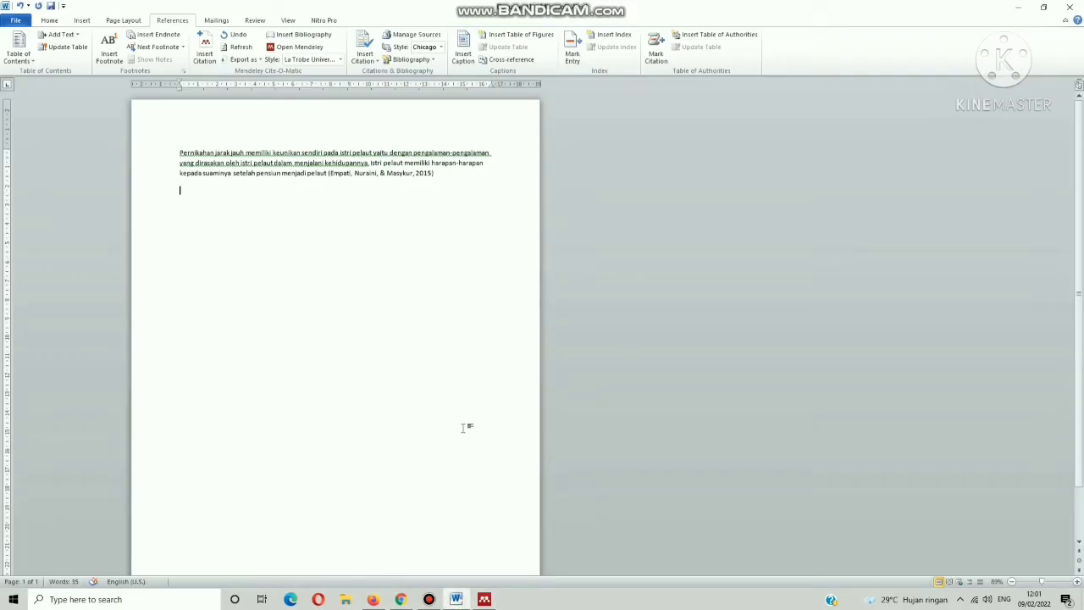
pyautogui.click(452, 173)
pyautogui.press('Return')
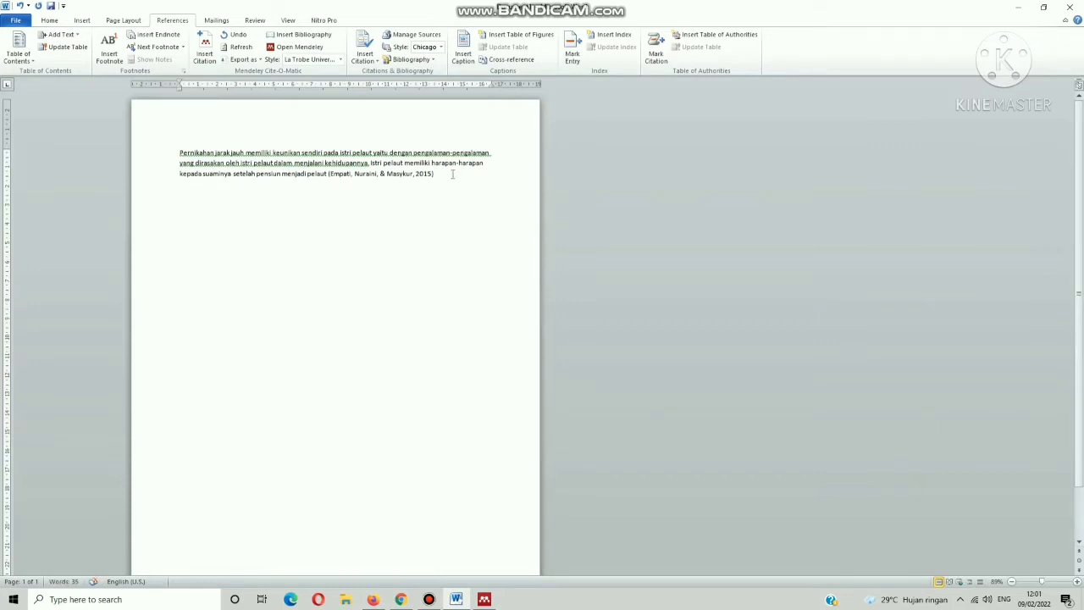
pyautogui.hotkey('ctrl', 'v')
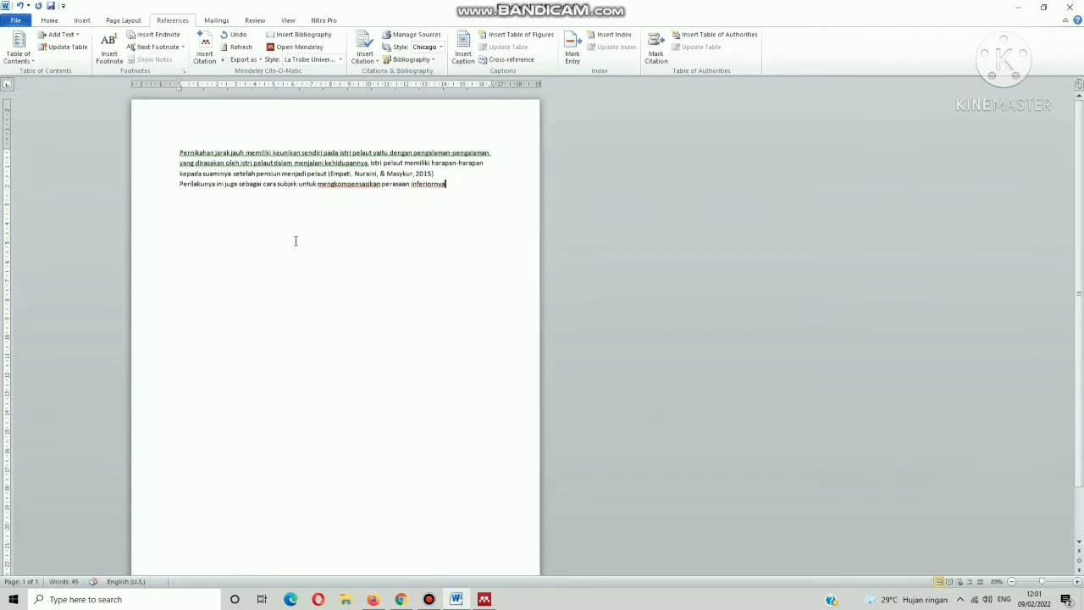
# Add the word "Menurut" in front of the pasted sentence that begins with "Perilakunya"
pyautogui.click(180, 184)
pyautogui.write('Menur')
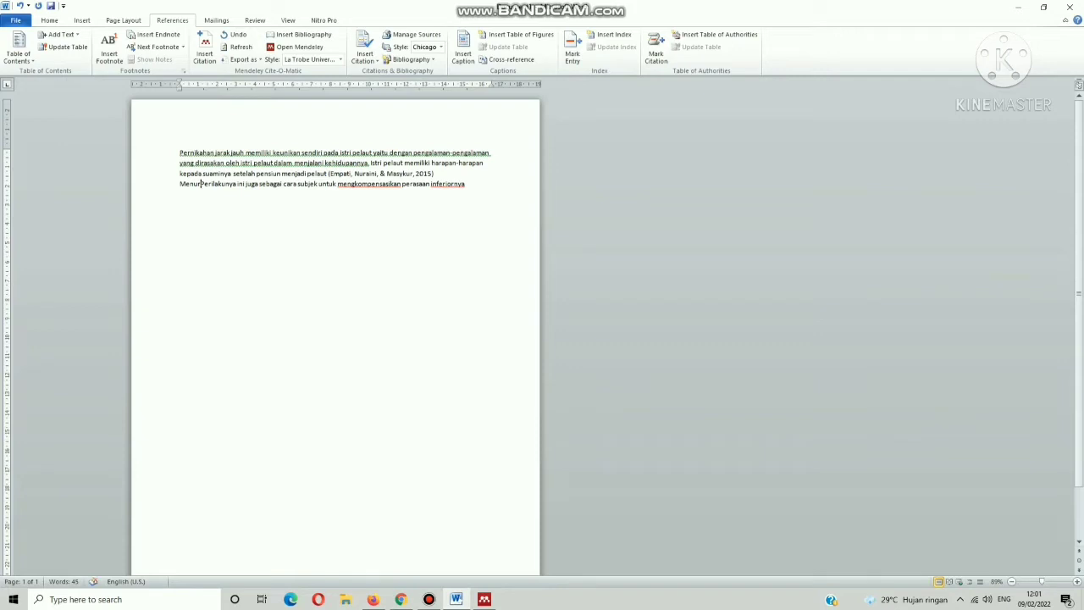
pyautogui.write('ut')
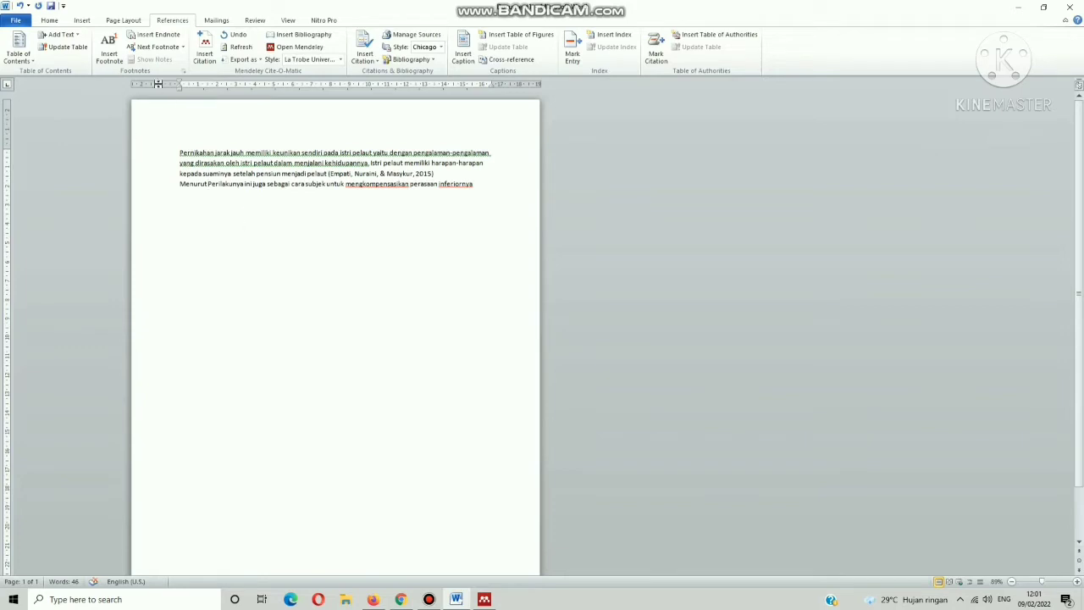
# Switch to Mendeley Desktop and copy the author's full name from below the title of the open article
pyautogui.click(205, 51)
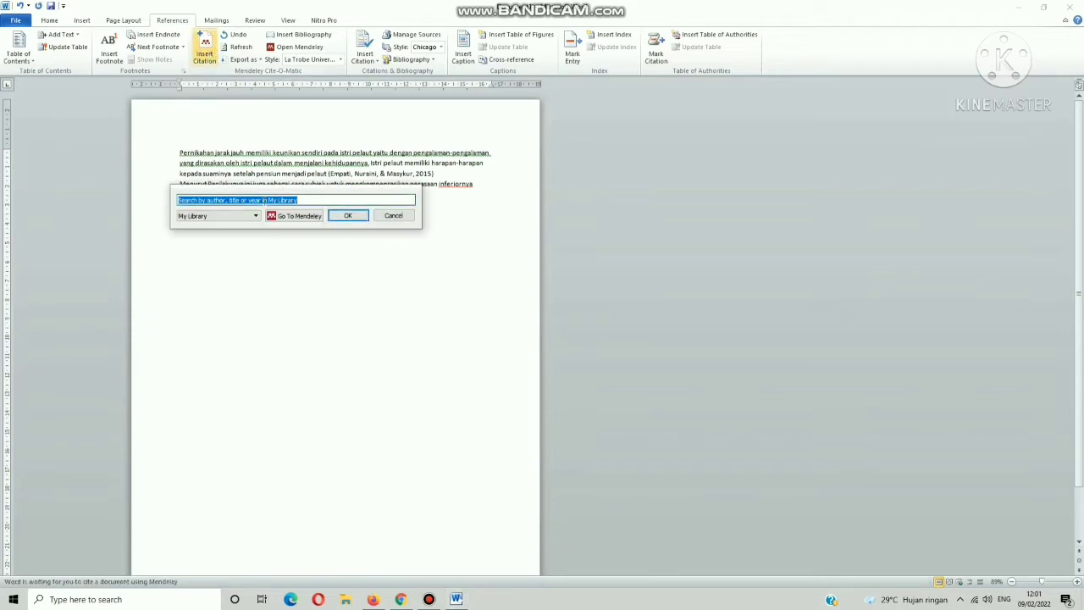
pyautogui.click(402, 602)
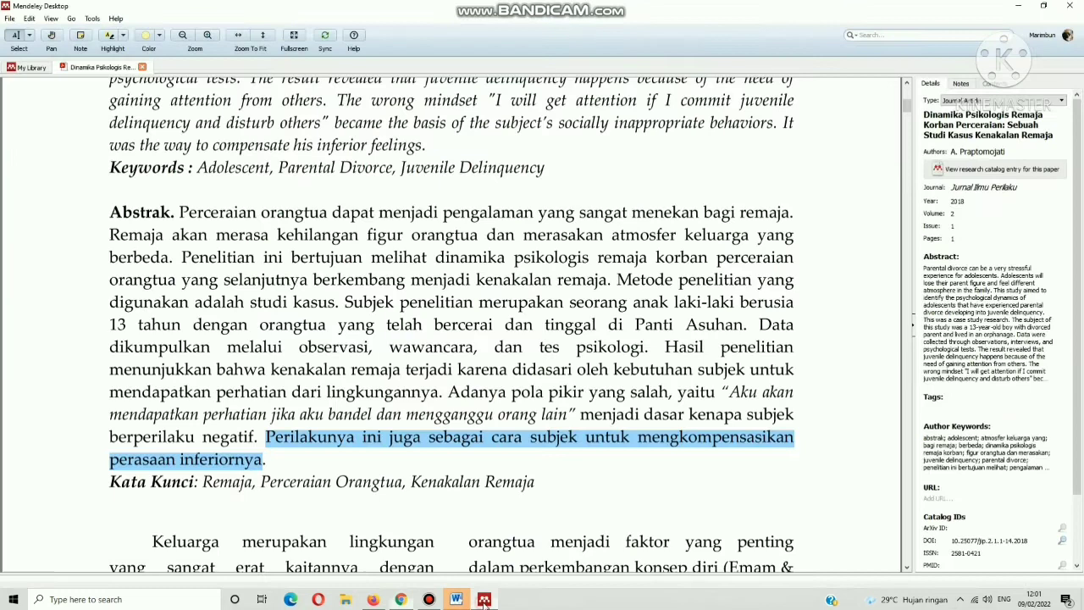
pyautogui.click(483, 599)
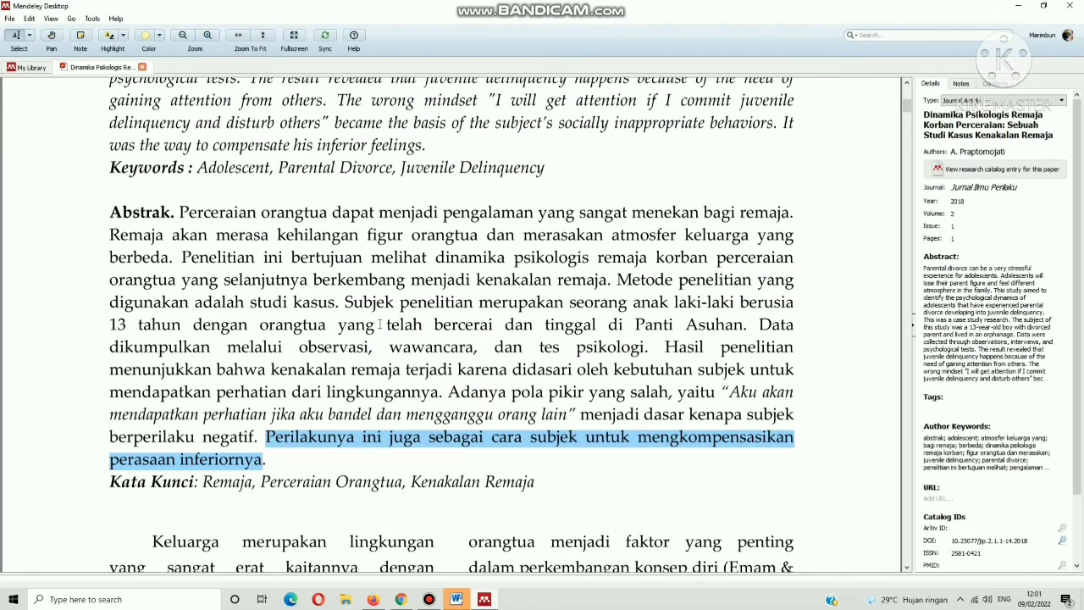
pyautogui.scroll(5, 391, 317)
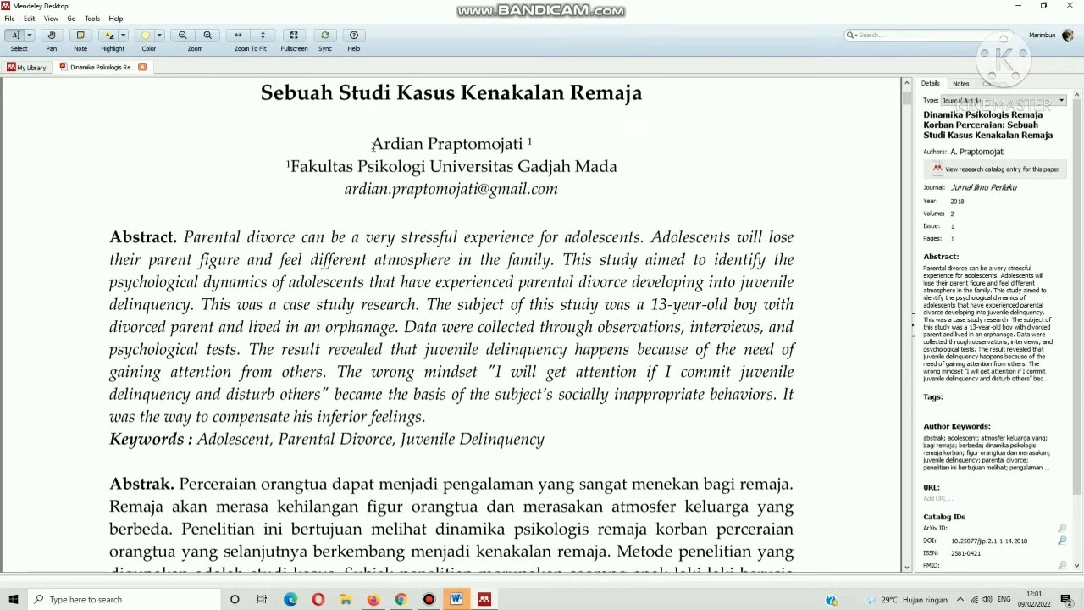
pyautogui.moveTo(371, 145); pyautogui.dragTo(526, 144)
pyautogui.hotkey('ctrl', 'c')
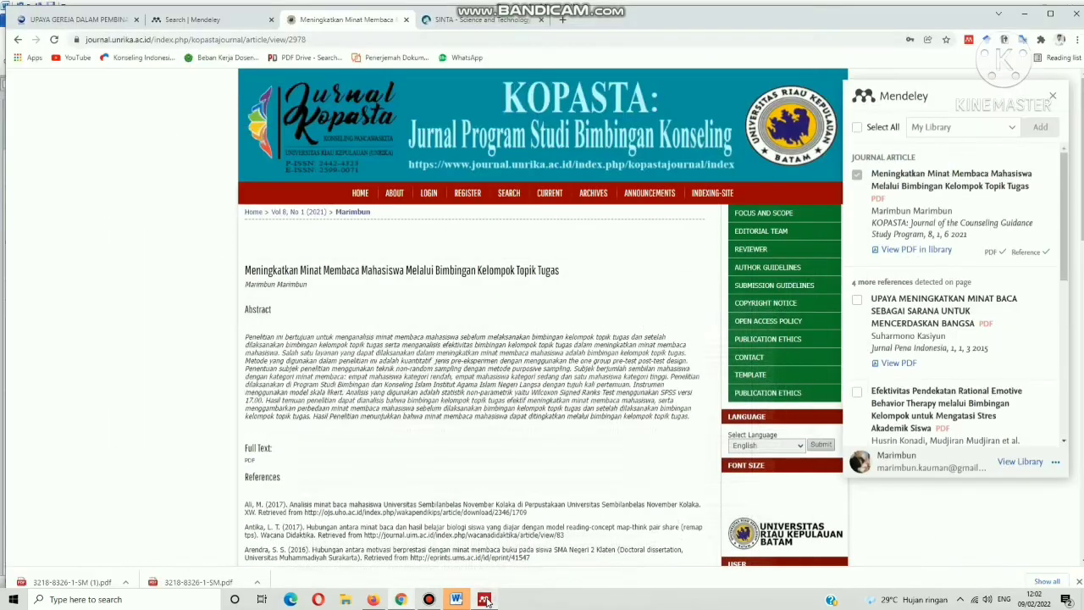
# Return to Word and insert a Mendeley citation of "Dinamika Psikologis Remaja Korban Perceraian" after "Menurut", searching with the copied author name
pyautogui.click(486, 599)
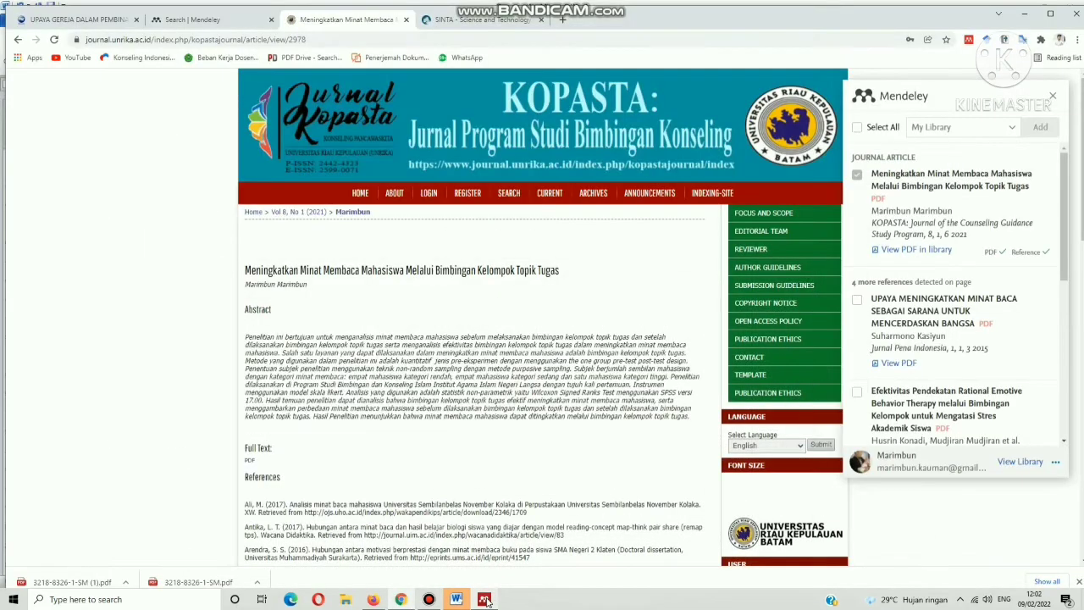
pyautogui.click(486, 600)
pyautogui.click(457, 600)
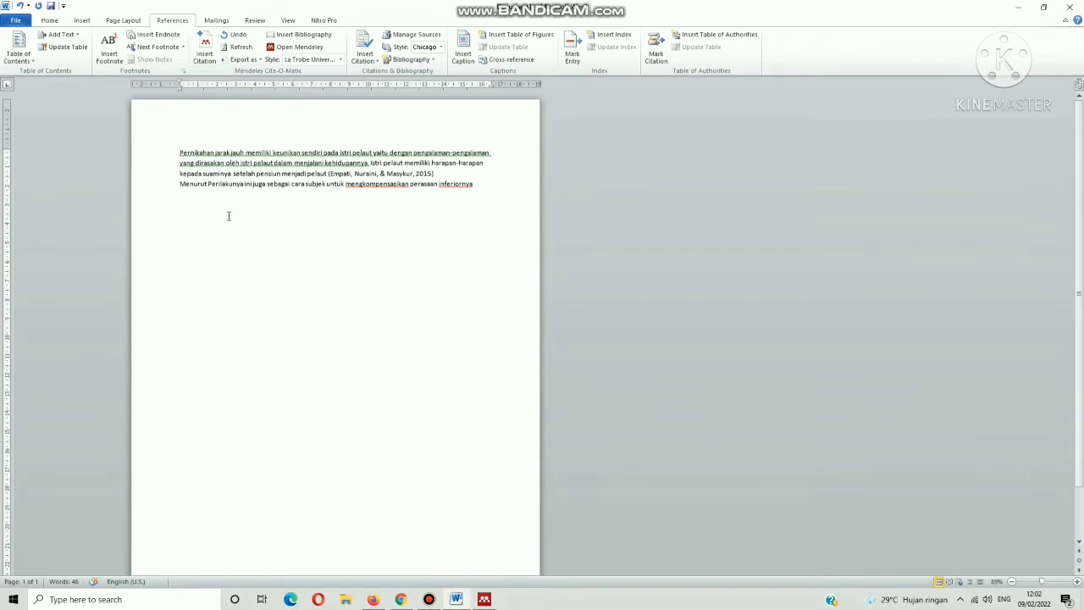
pyautogui.click(207, 52)
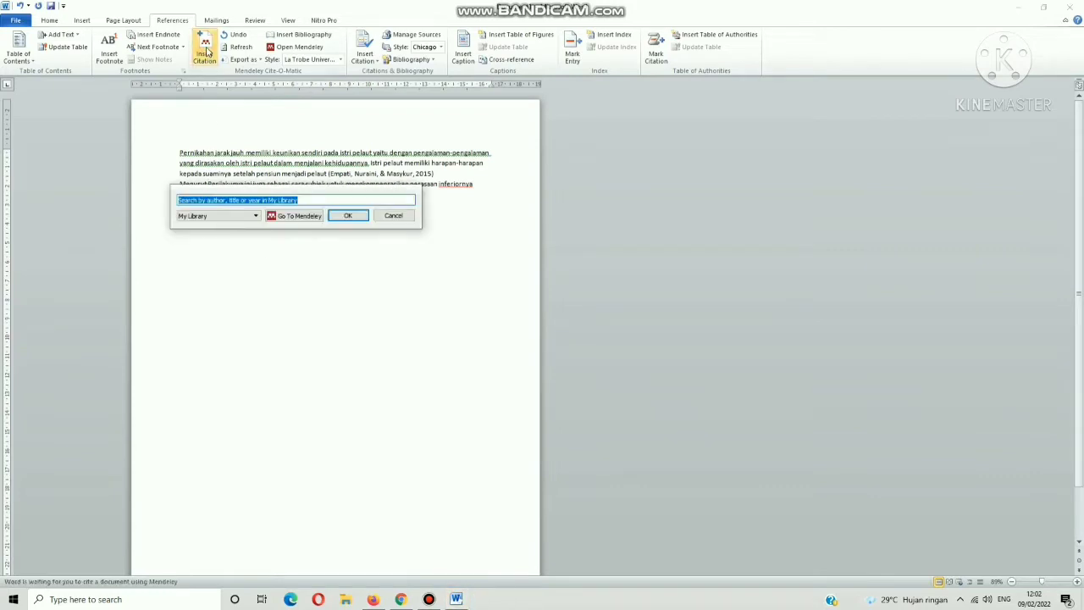
pyautogui.hotkey('ctrl', 'v')
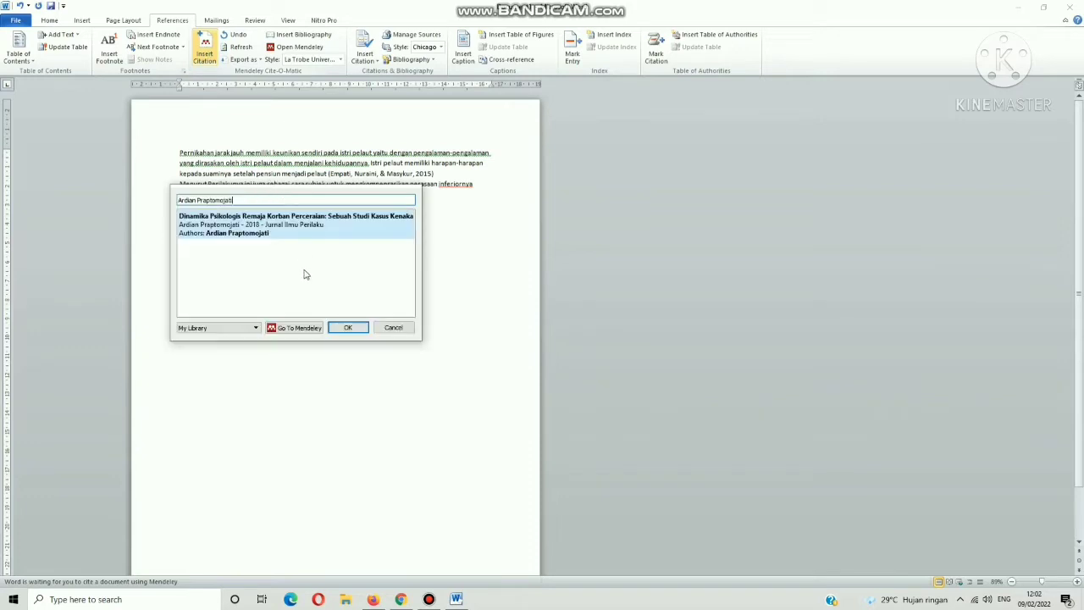
pyautogui.click(263, 232)
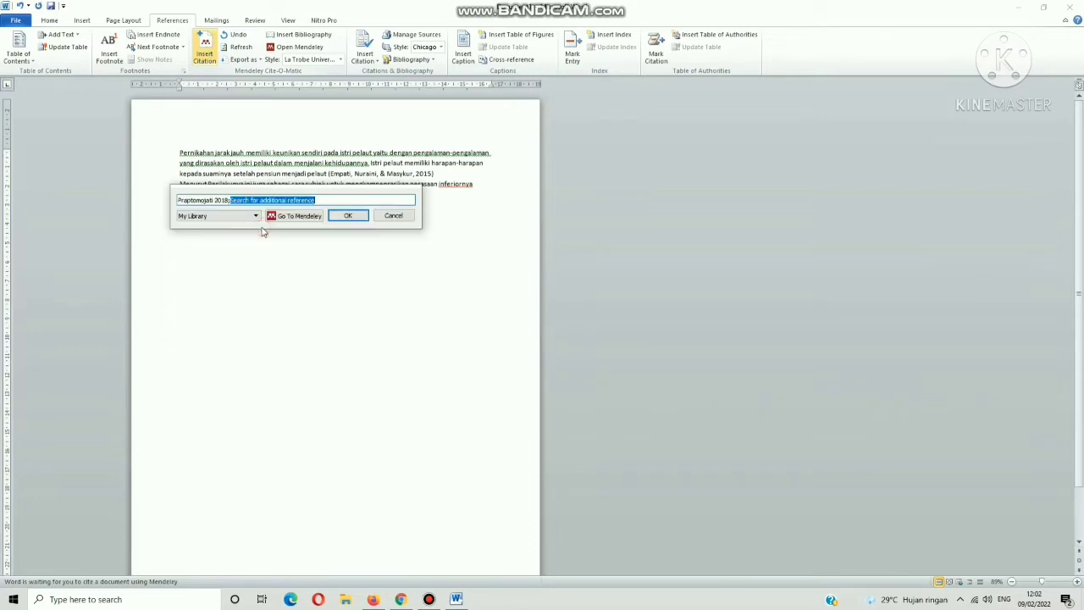
pyautogui.click(349, 216)
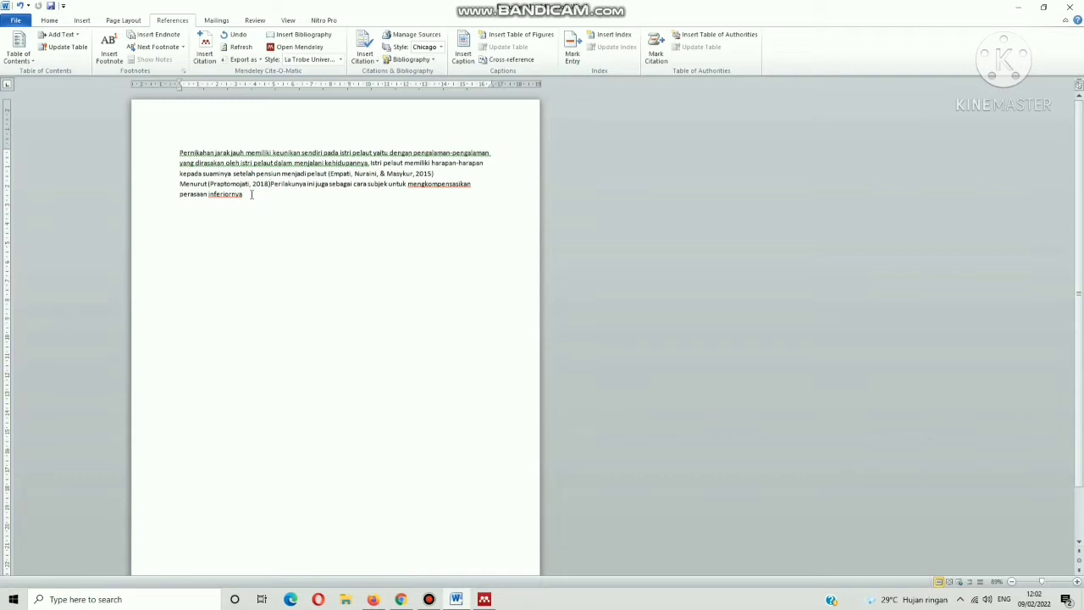
# Delete the parenthetical citation after "Menurut" character by character, keeping the manual edit in Mendeley and removing the leftover bracket
pyautogui.moveTo(270, 185); pyautogui.dragTo(208, 185)
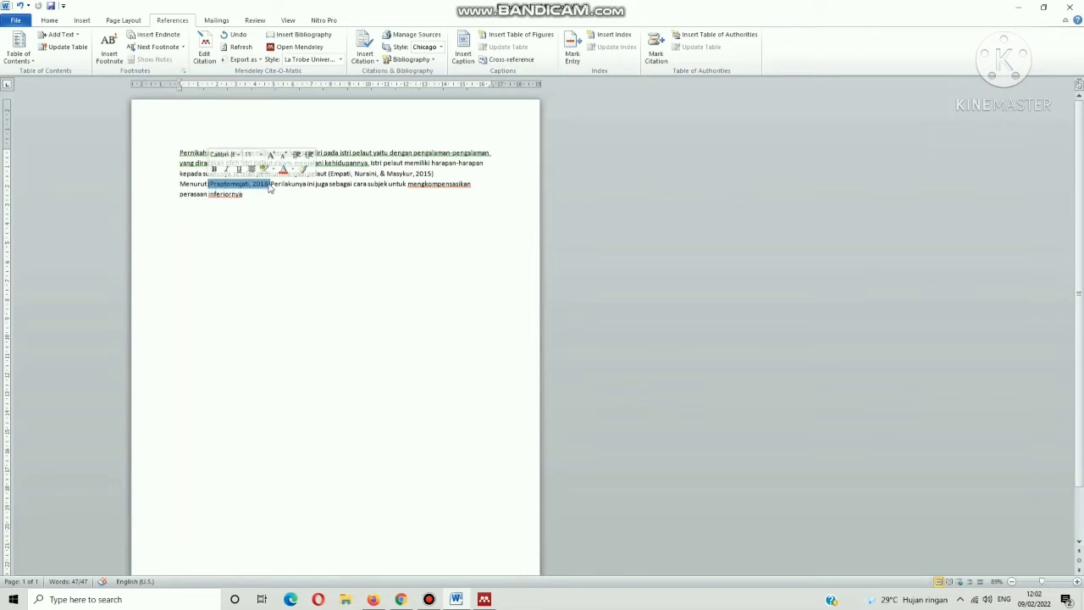
pyautogui.click(272, 190)
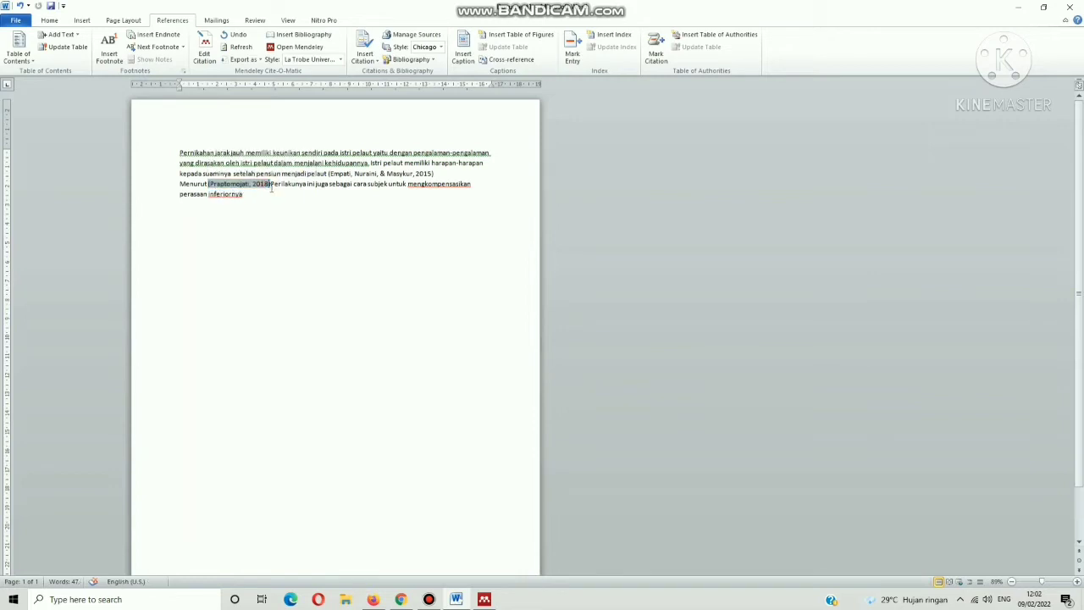
pyautogui.press('BackSpace')
pyautogui.press('BackSpace')
pyautogui.press('BackSpace')
pyautogui.press('BackSpace')
pyautogui.press('BackSpace')
pyautogui.press('BackSpace')
pyautogui.press('BackSpace')
pyautogui.press('BackSpace')
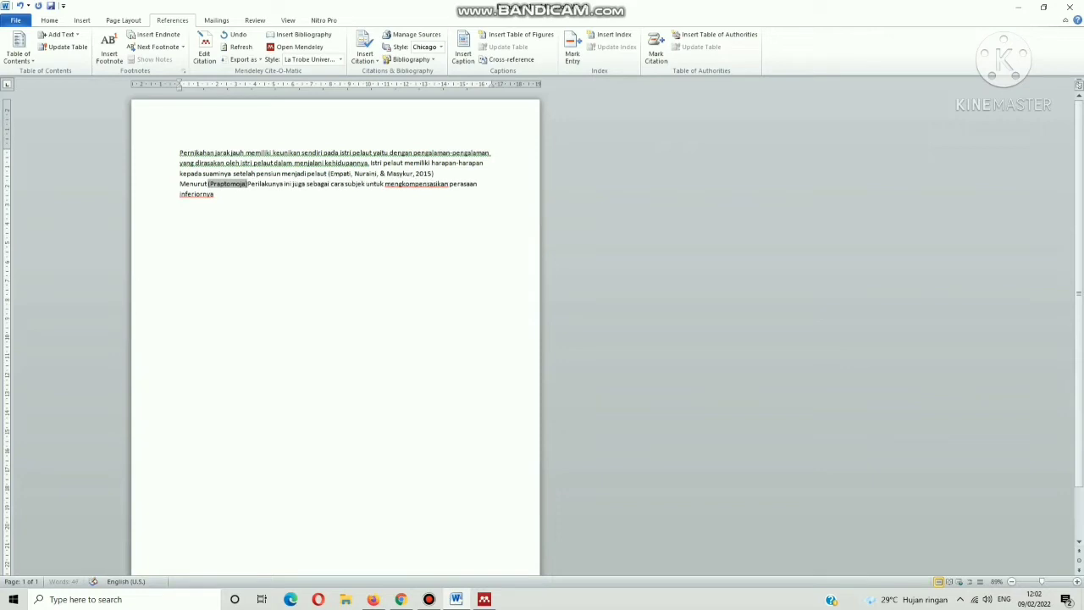
pyautogui.press('BackSpace')
pyautogui.press('BackSpace')
pyautogui.press('BackSpace')
pyautogui.press('BackSpace')
pyautogui.press('BackSpace')
pyautogui.press('BackSpace')
pyautogui.press('BackSpace')
pyautogui.press('BackSpace')
pyautogui.press('BackSpace')
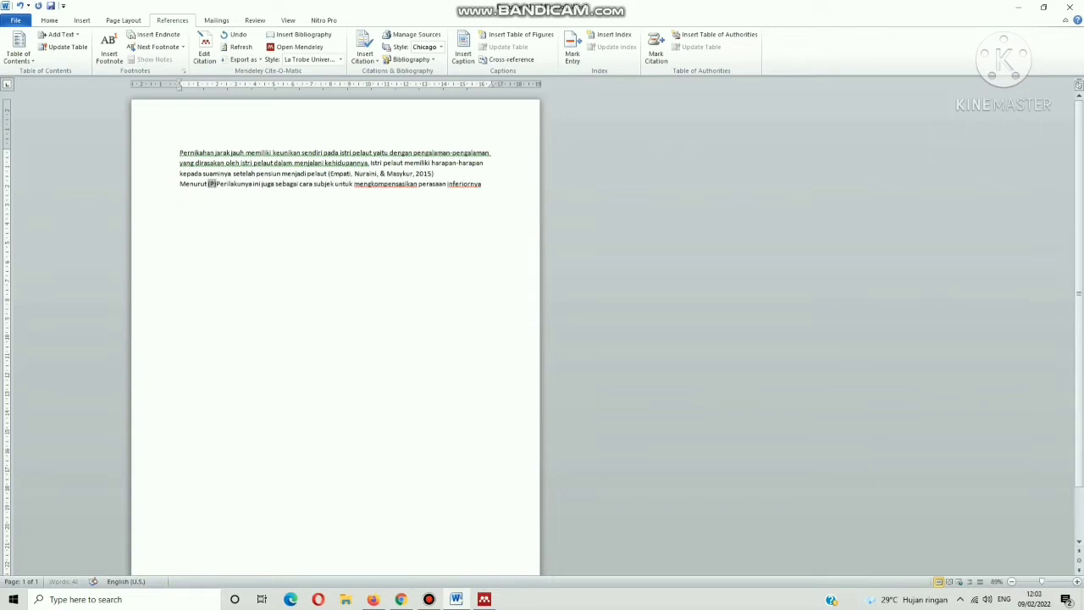
pyautogui.press('BackSpace')
pyautogui.press('BackSpace')
pyautogui.press('BackSpace')
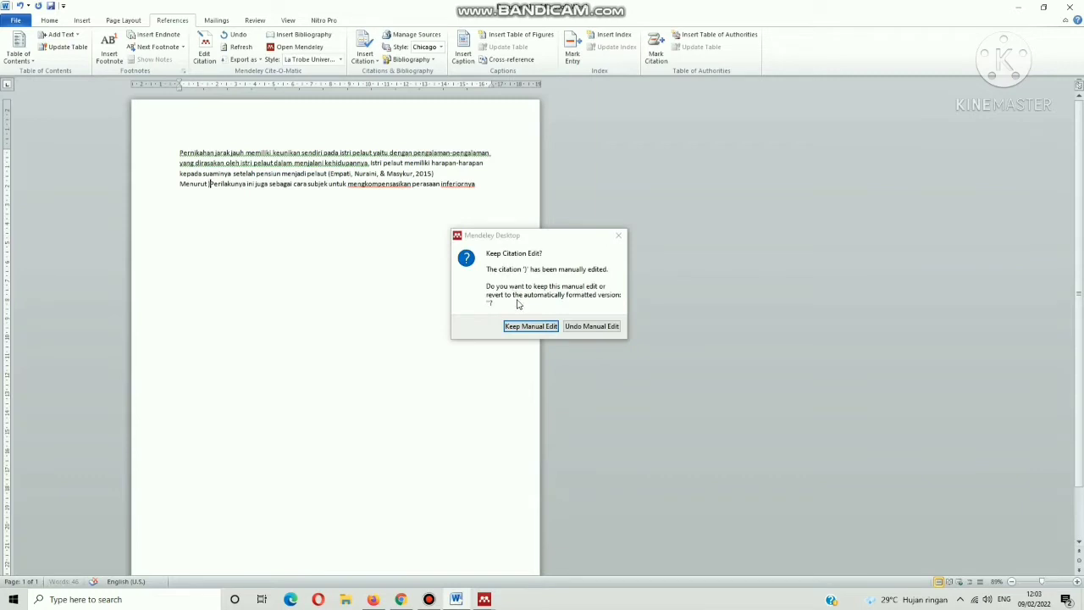
pyautogui.click(527, 327)
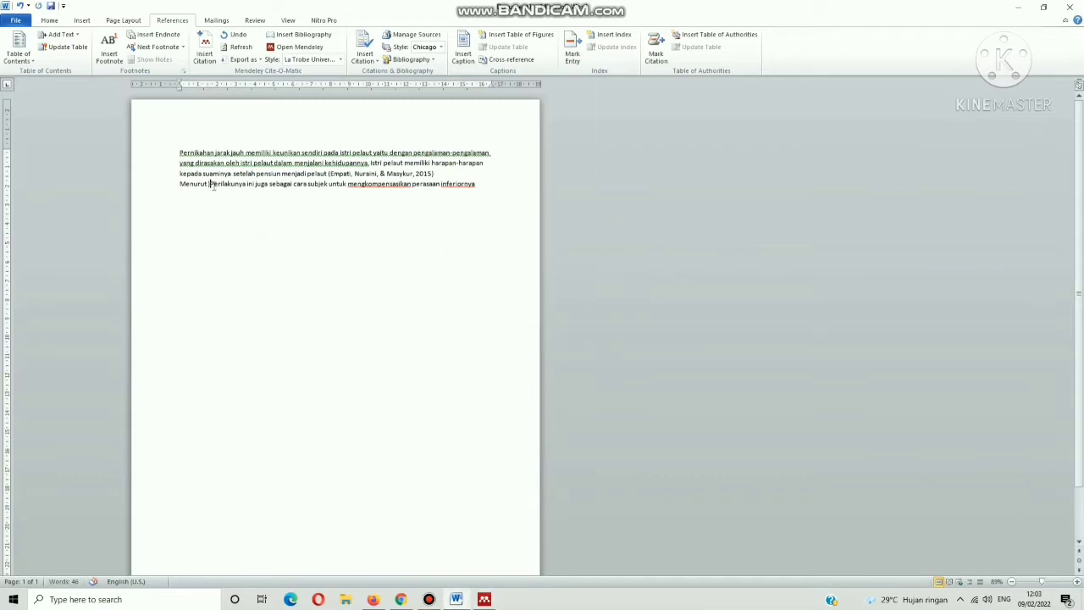
pyautogui.press('BackSpace')
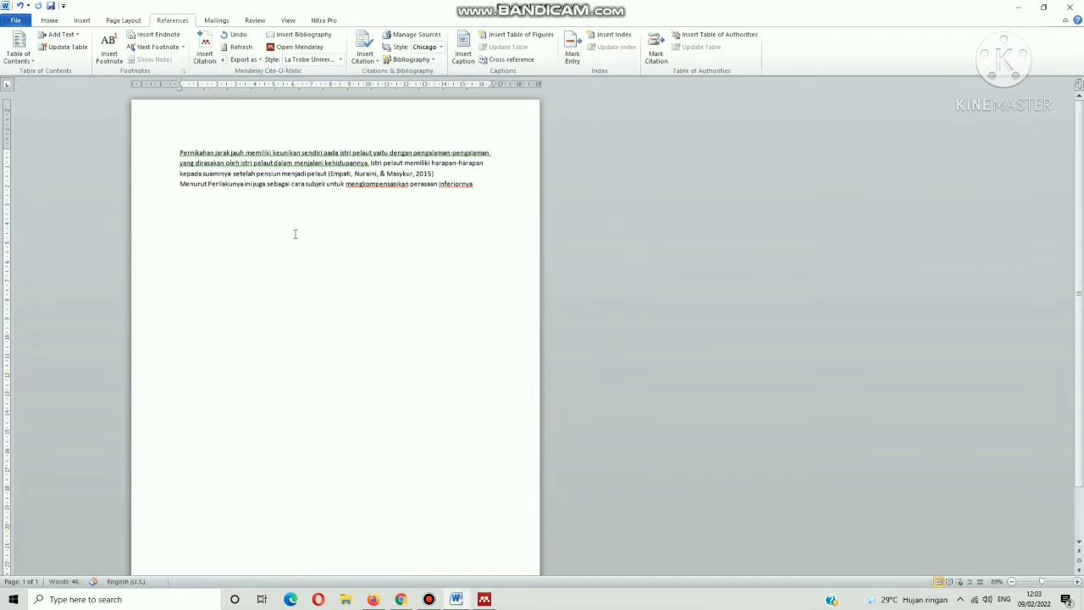
# Paste the copied author name after "Menurut" and trim it to the surname, followed by a space before "Perilakunya"
pyautogui.hotkey('ctrl', 'v')
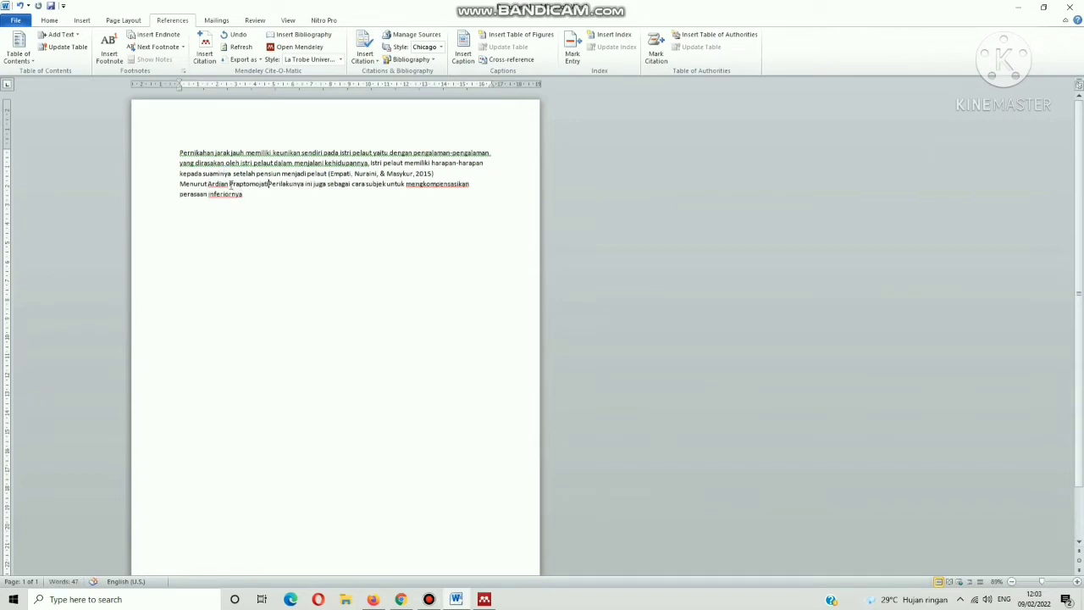
pyautogui.click(229, 183)
pyautogui.press('BackSpace')
pyautogui.press('BackSpace')
pyautogui.press('BackSpace')
pyautogui.press('BackSpace')
pyautogui.press('BackSpace')
pyautogui.press('BackSpace')
pyautogui.press('BackSpace')
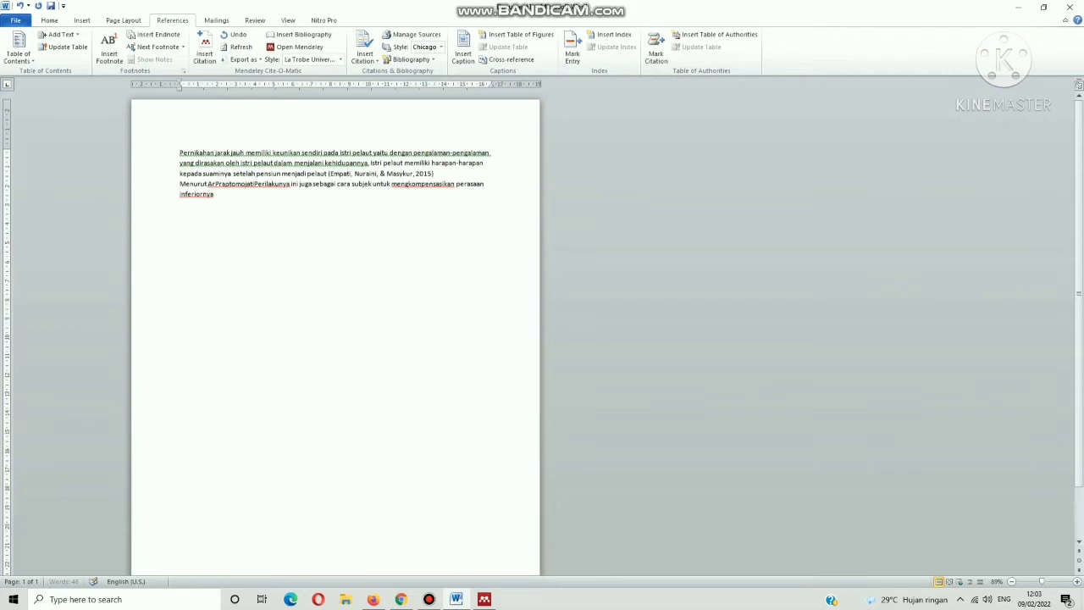
pyautogui.click(248, 186)
pyautogui.write('b')
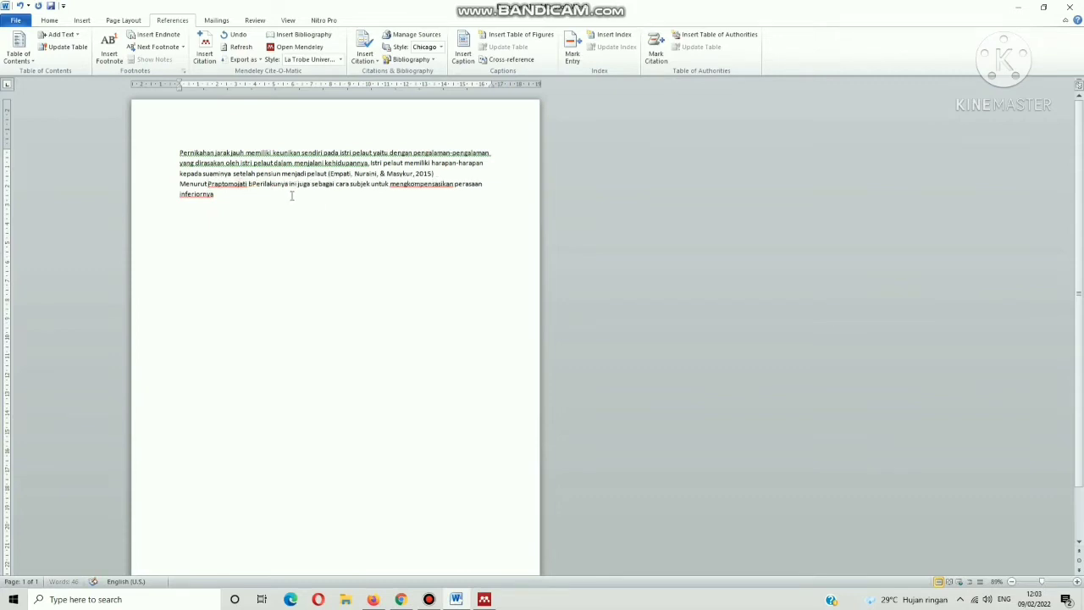
pyautogui.press('BackSpace')
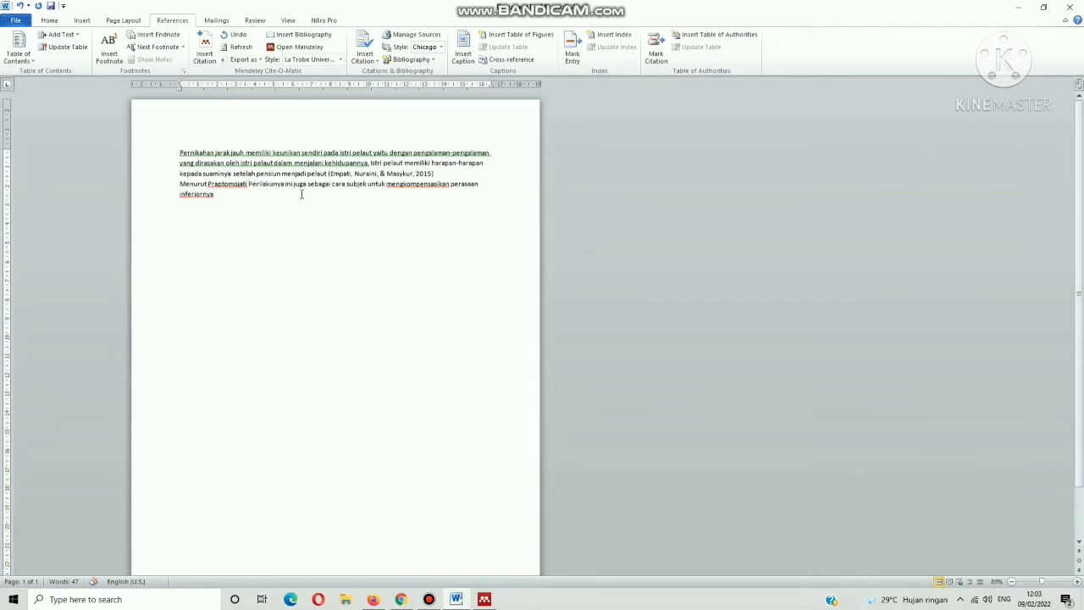
# Insert a Mendeley citation of "Dinamika Psikologis Remaja Korban Perceraian" after the surname, searching by author and suppressing the author in the citation
pyautogui.click(200, 53)
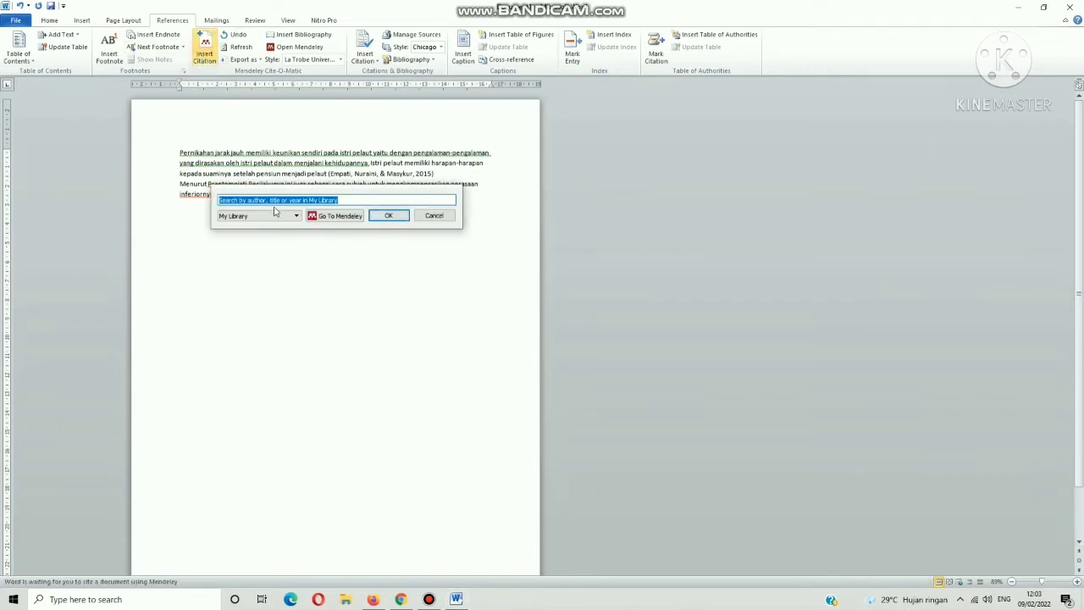
pyautogui.write('Ardian Praptomojati')
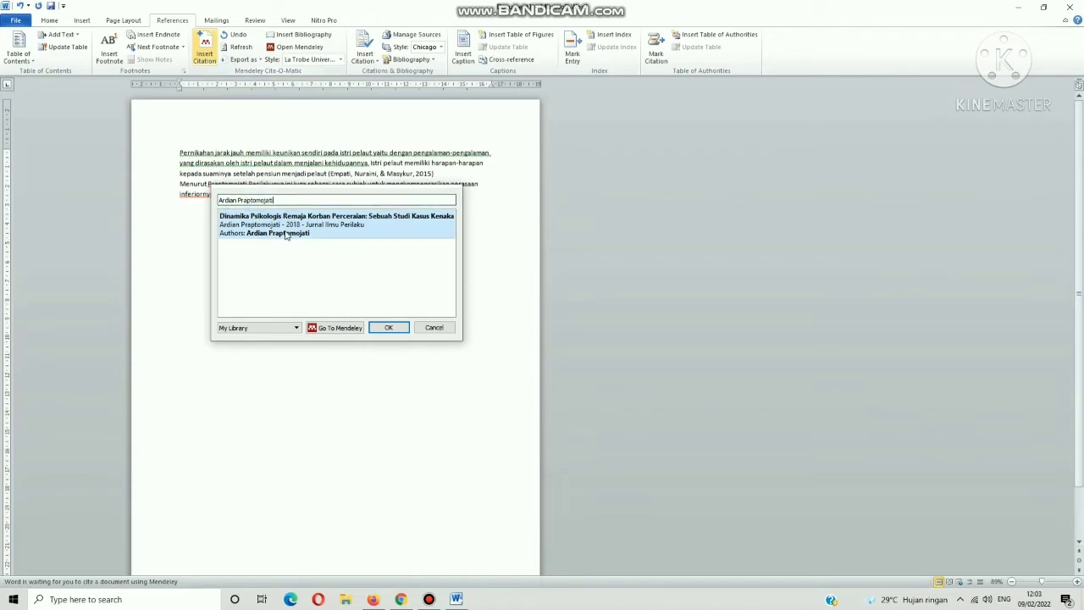
pyautogui.click(285, 234)
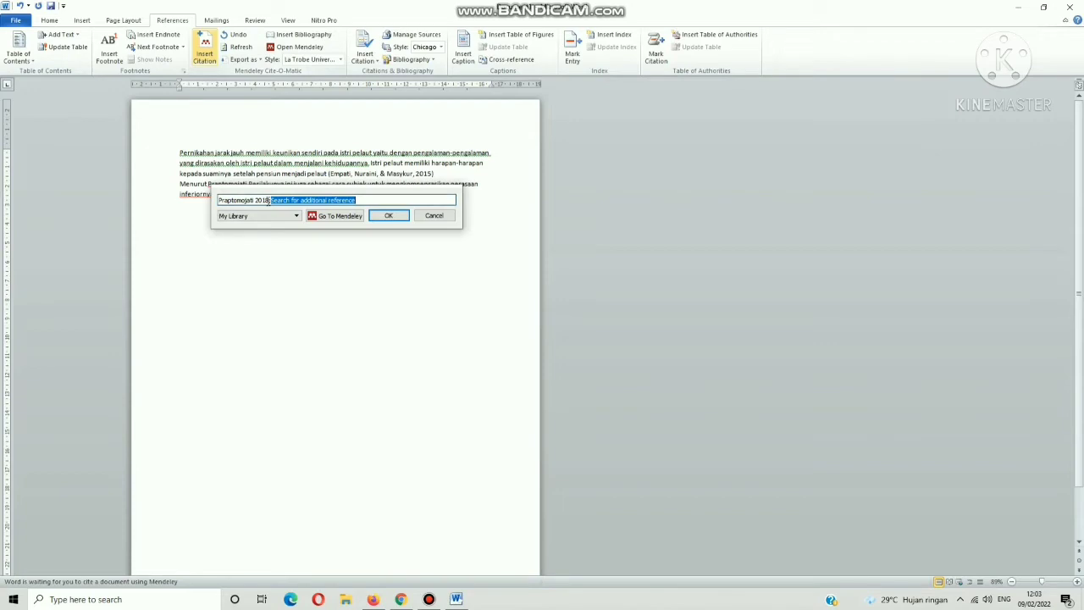
pyautogui.click(268, 200)
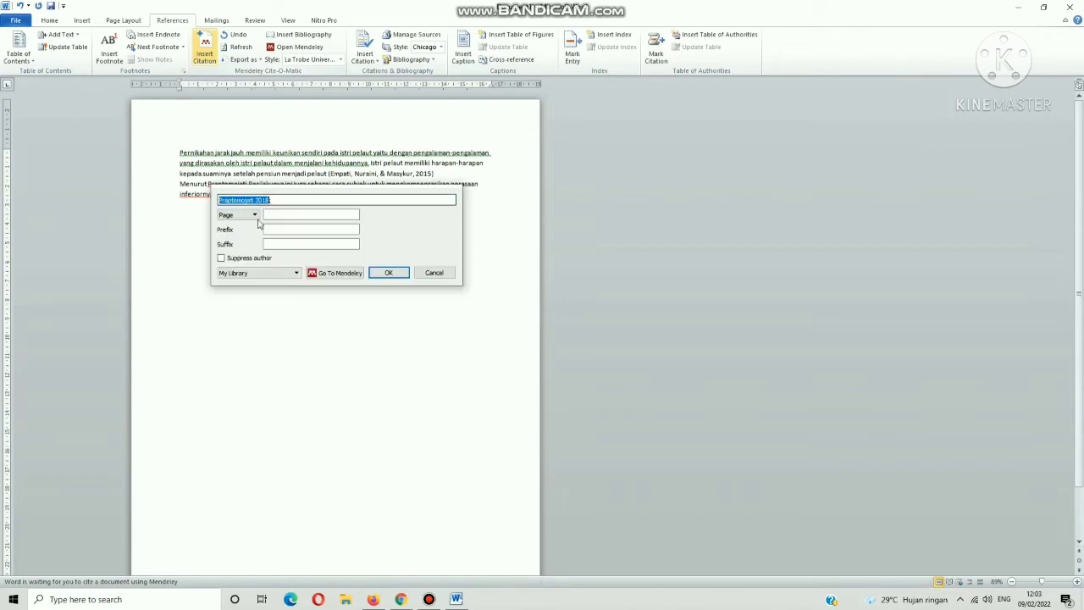
pyautogui.click(221, 259)
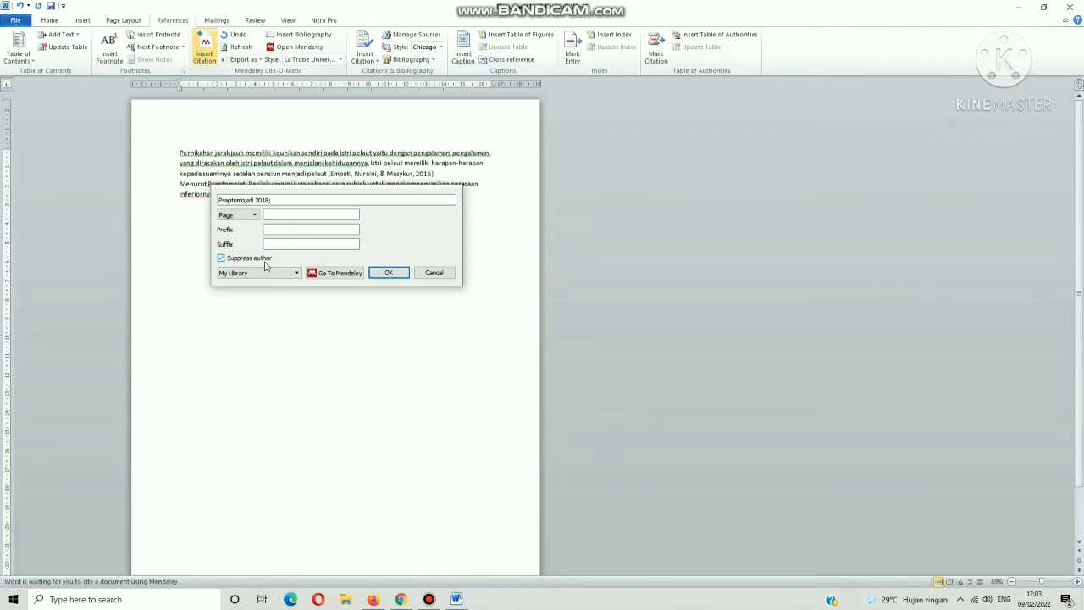
pyautogui.click(388, 273)
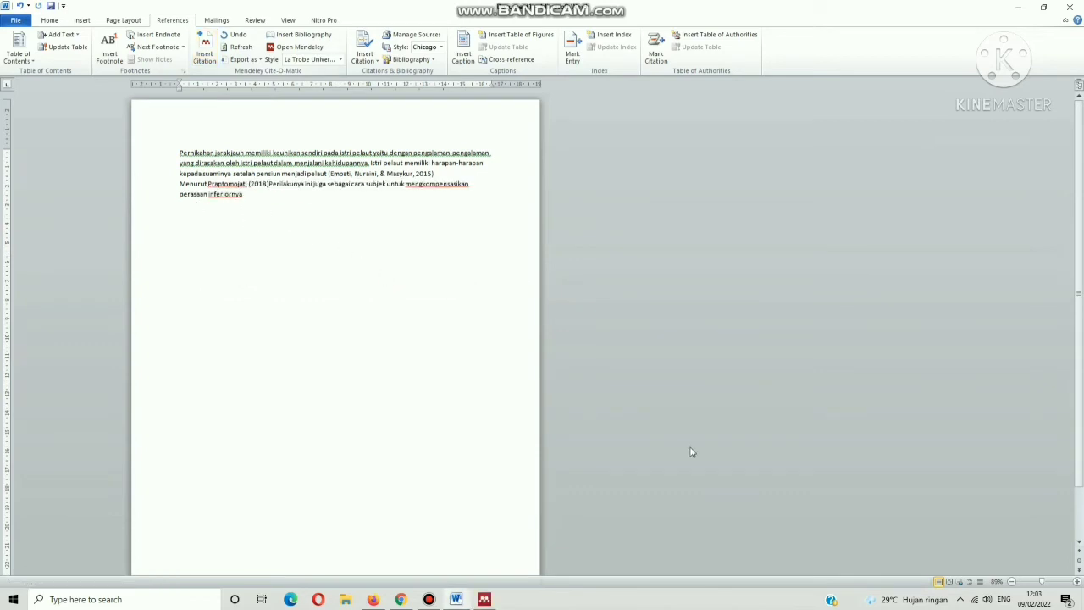
# Try to add a comma after the "(2018)" citation, and remove the comma and its space again
pyautogui.moveTo(1047, 583); pyautogui.dragTo(1056, 584)
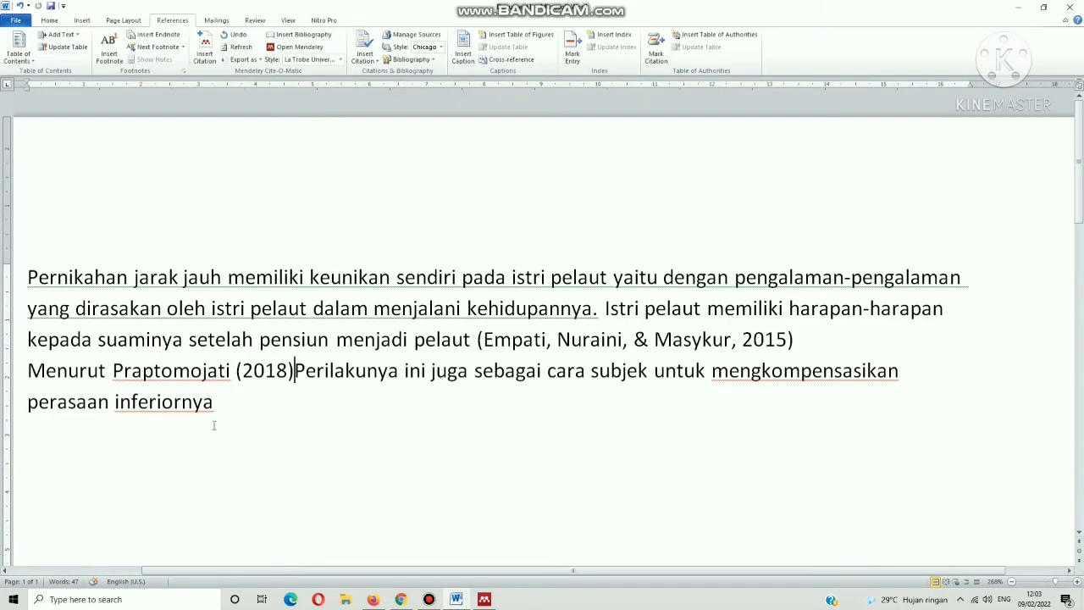
pyautogui.click(300, 383)
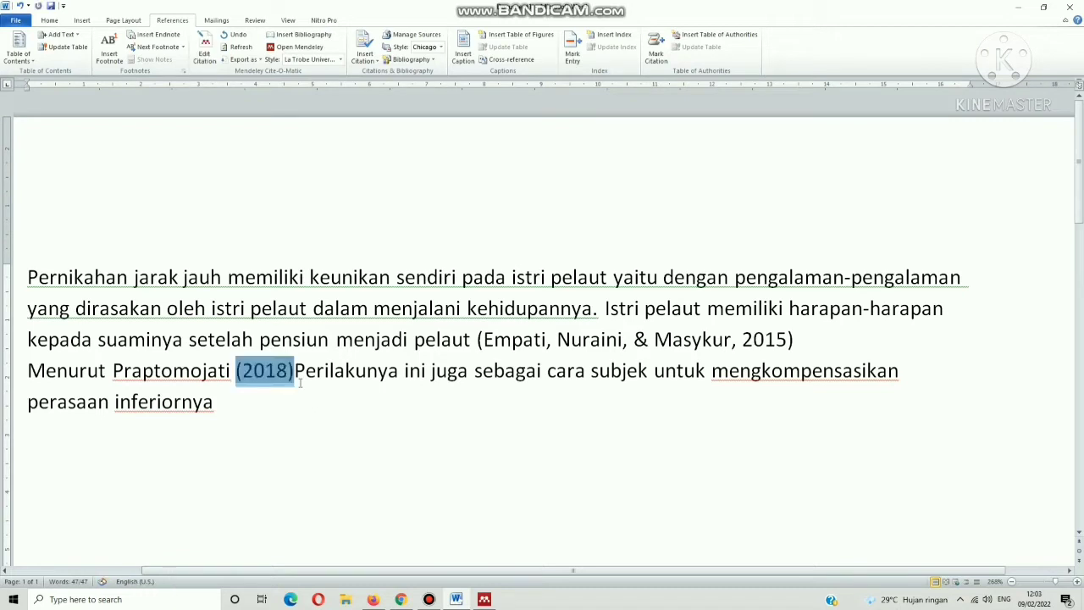
pyautogui.write(',')
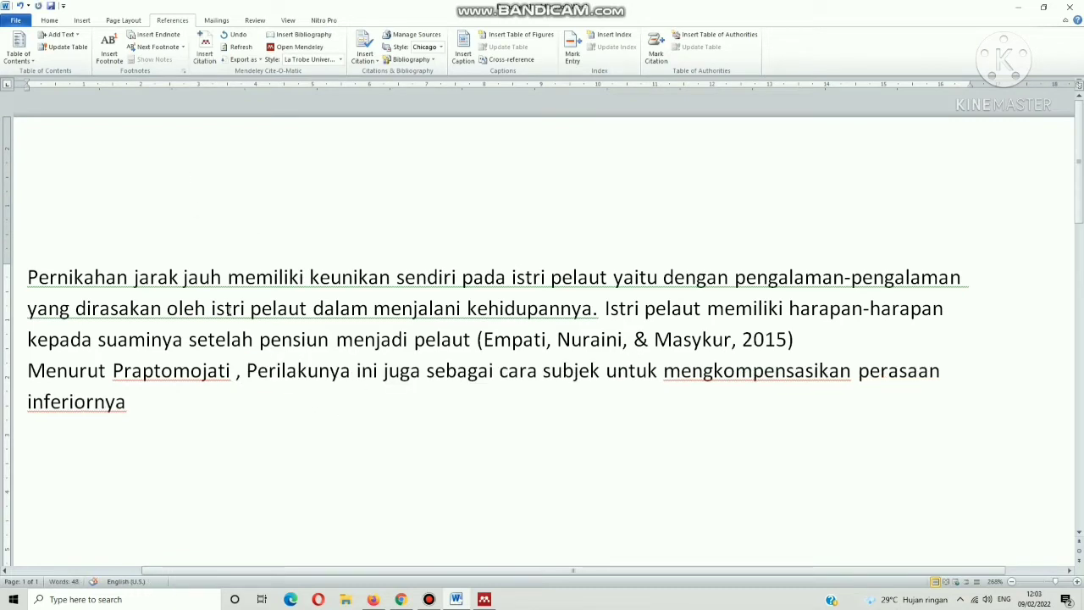
pyautogui.press('BackSpace')
pyautogui.press('BackSpace')
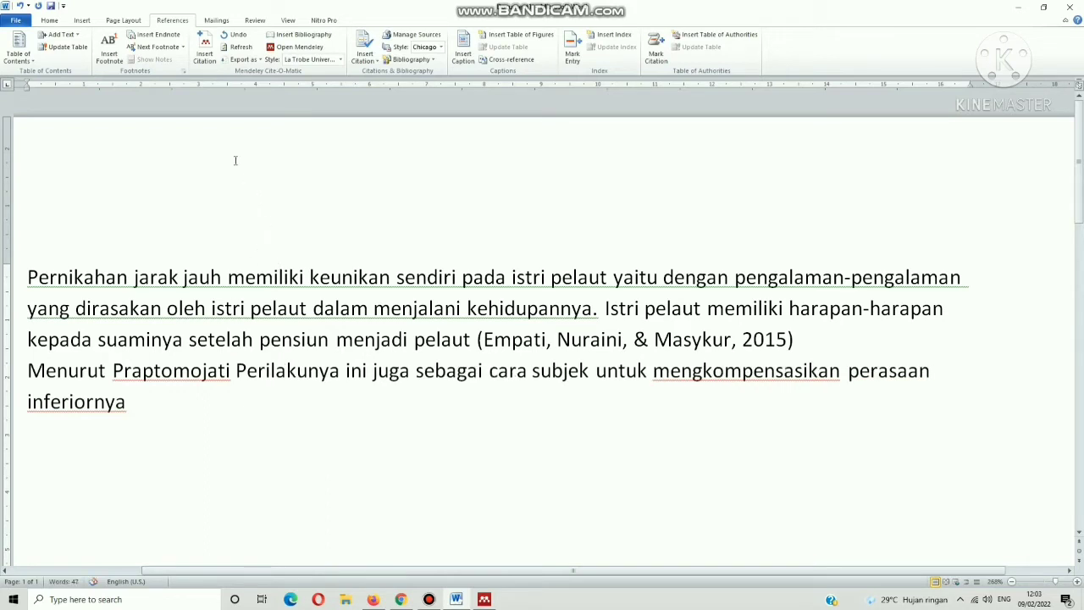
# Reinsert the Mendeley citation of the same 2018 article between the surname and "Perilakunya", with Suppress author enabled
pyautogui.click(204, 52)
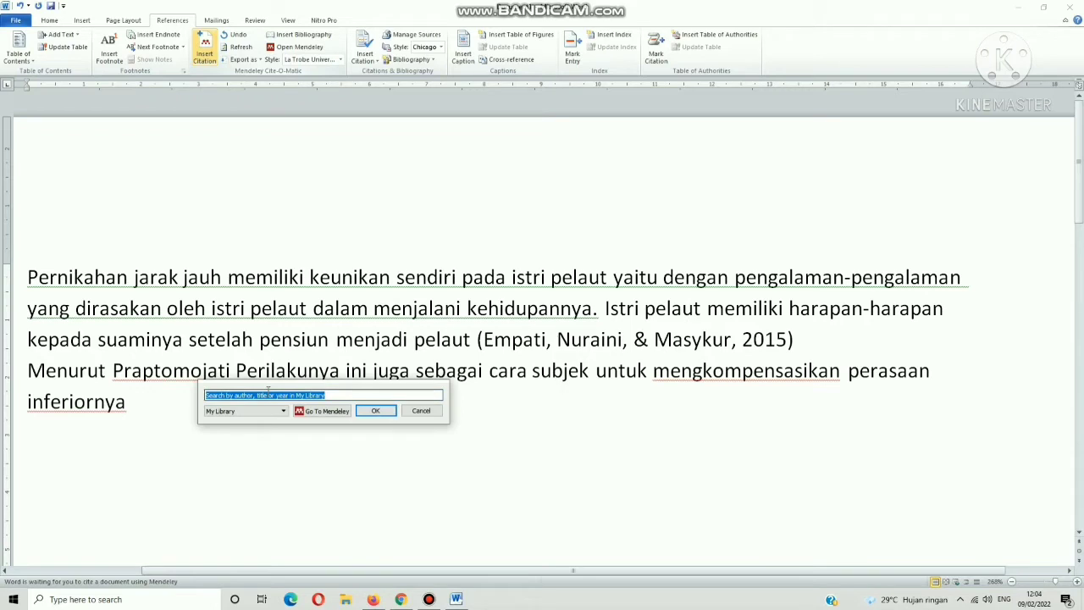
pyautogui.write('Praptomojati')
pyautogui.click(297, 423)
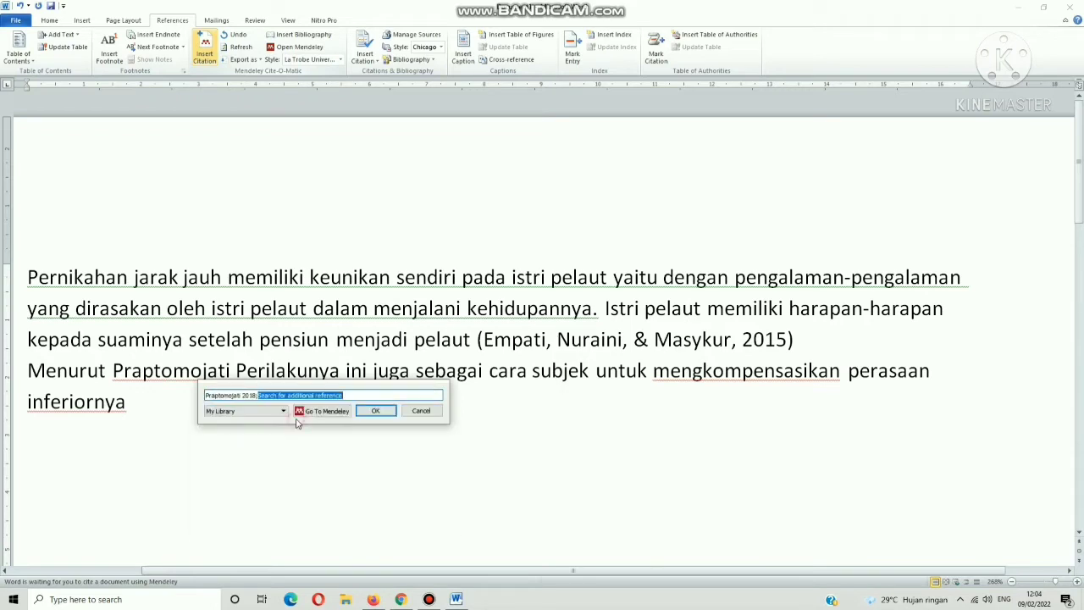
pyautogui.click(252, 395)
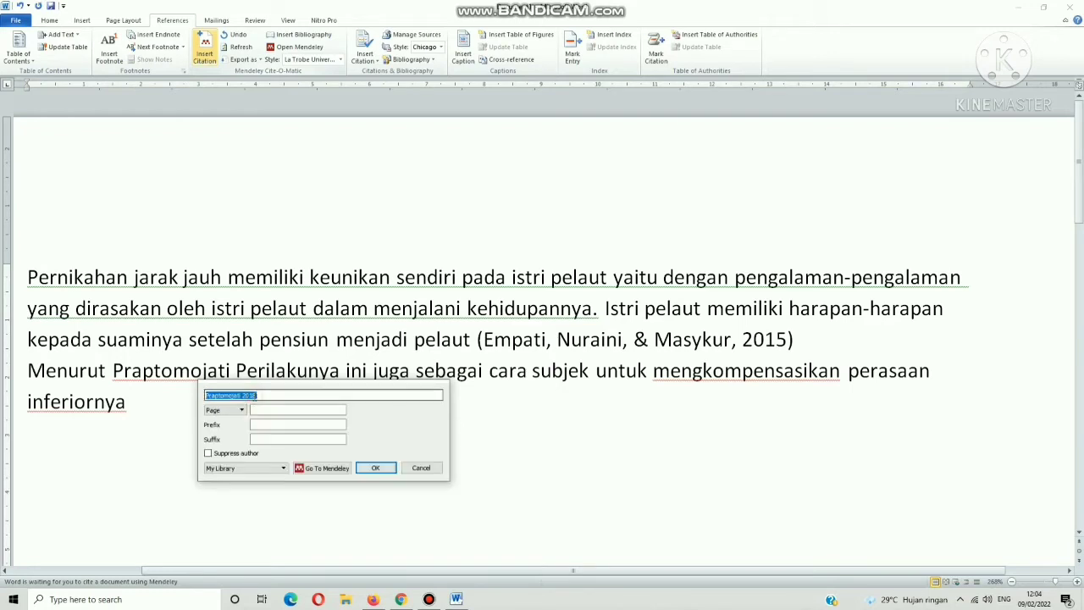
pyautogui.click(209, 454)
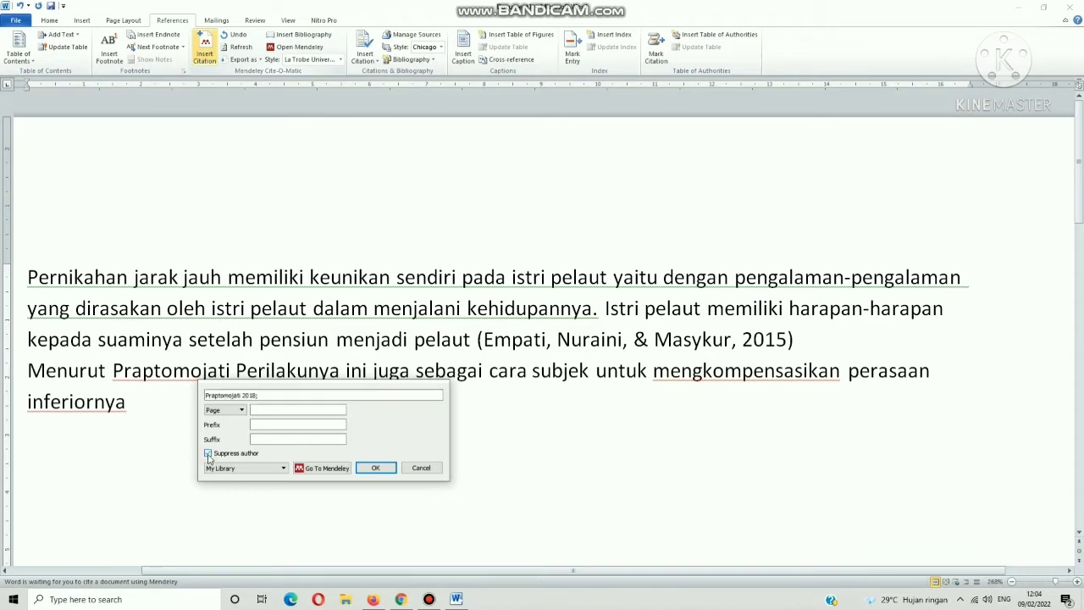
pyautogui.click(378, 468)
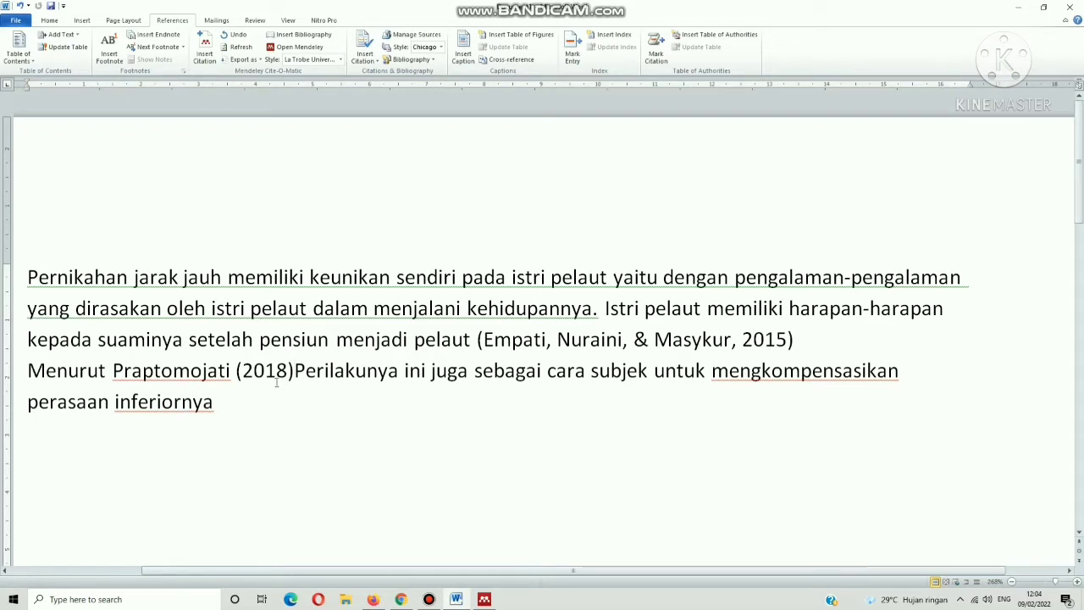
# Replace the "(2018)" citation with a Mendeley citation of the same article that has page 187 and the author suppressed
pyautogui.click(276, 386)
pyautogui.press('Delete')
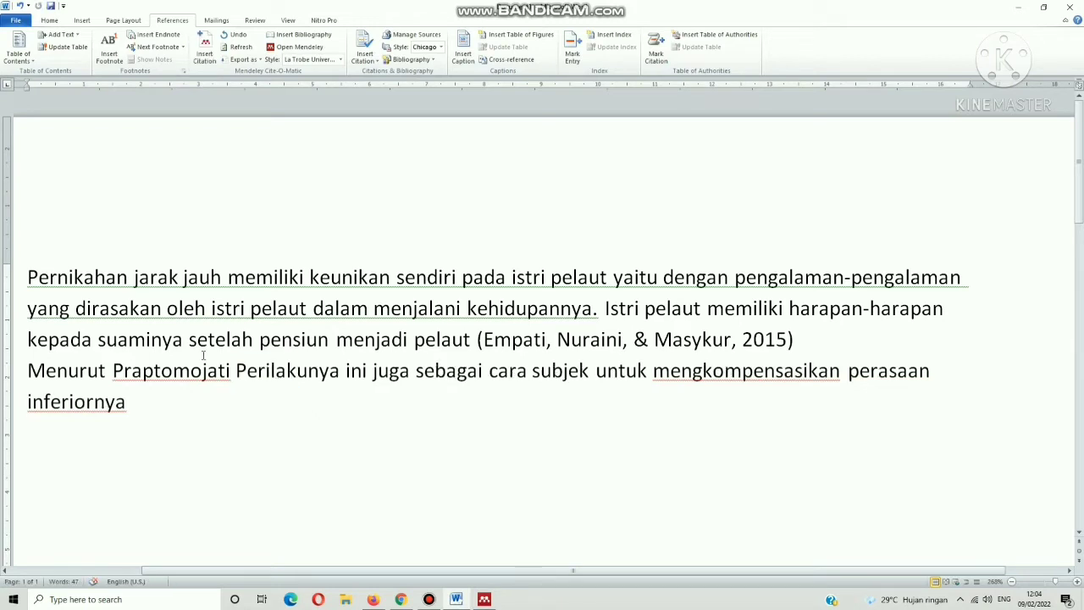
pyautogui.click(204, 56)
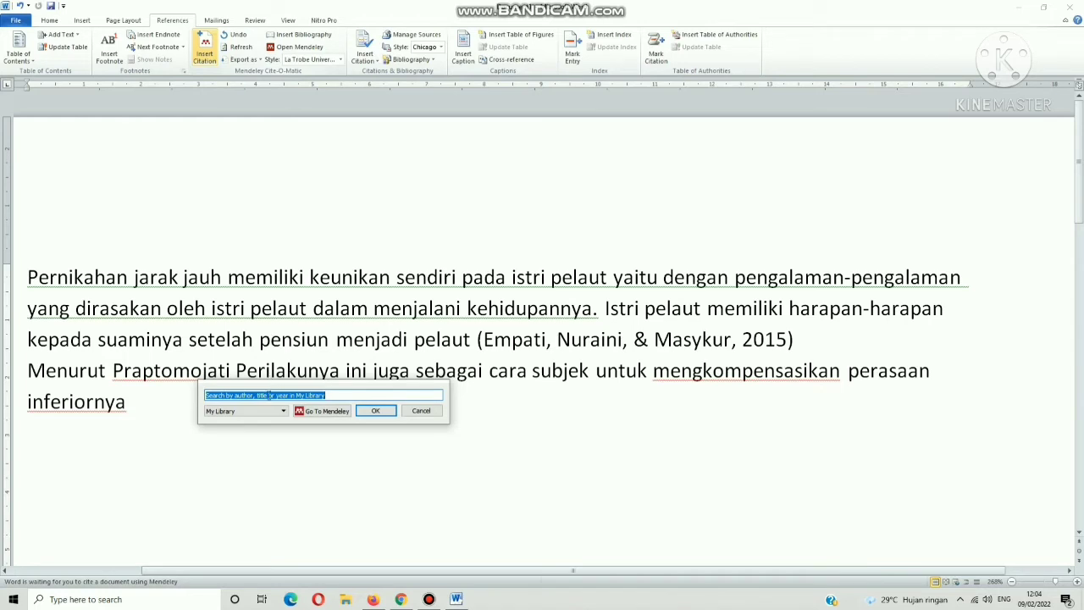
pyautogui.write('Ardian Praptomojati')
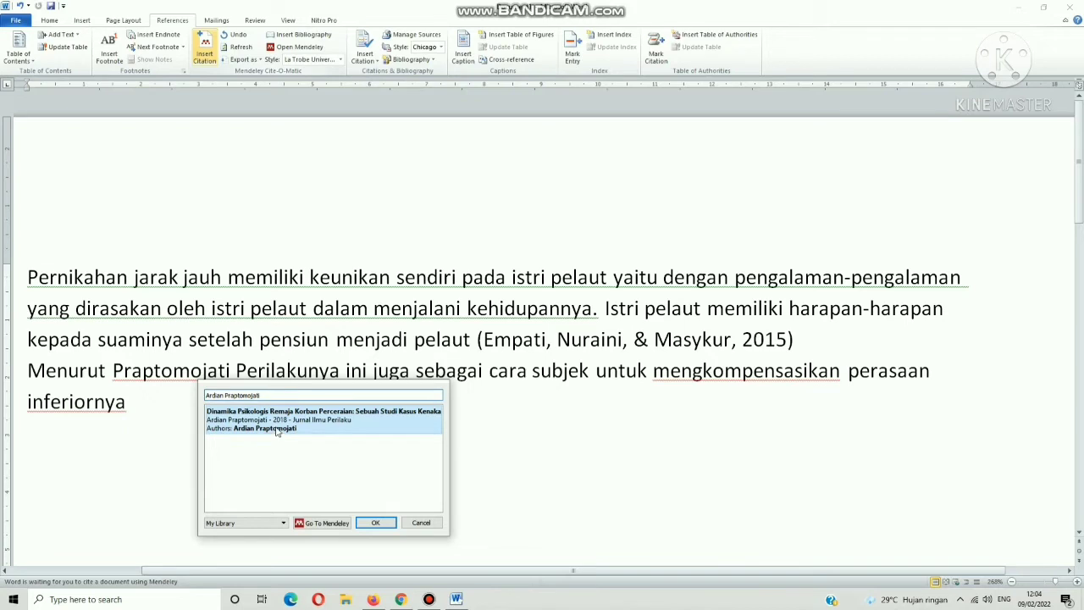
pyautogui.click(276, 430)
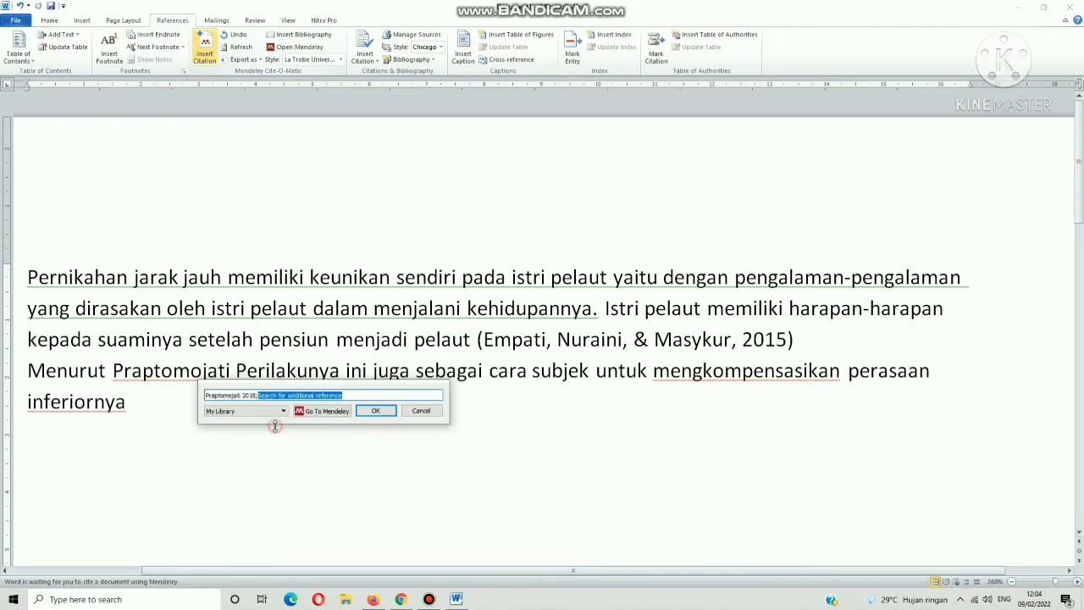
pyautogui.click(257, 395)
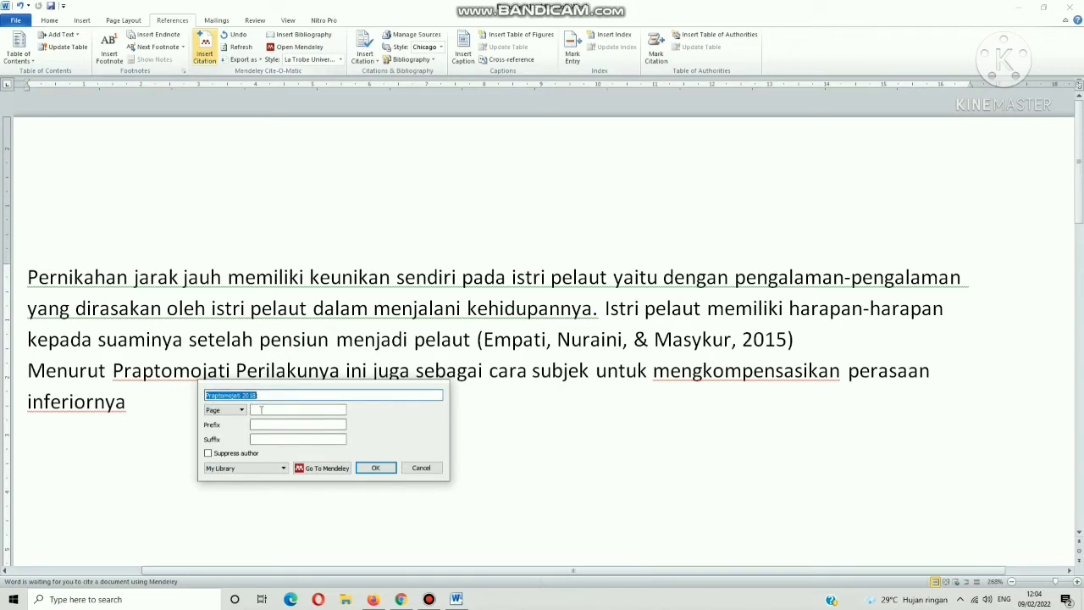
pyautogui.click(242, 411)
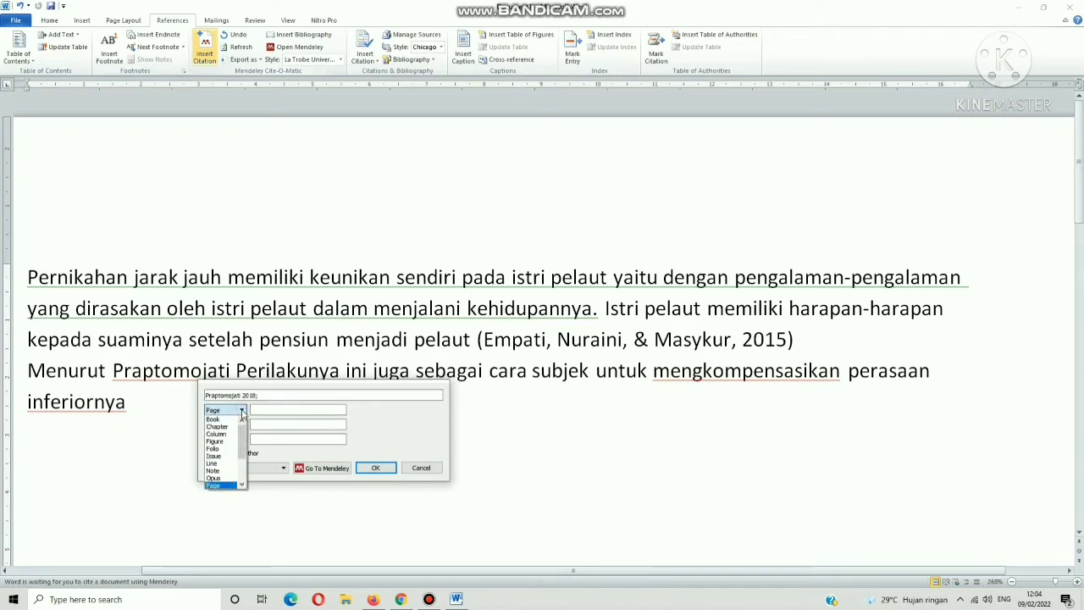
pyautogui.click(260, 412)
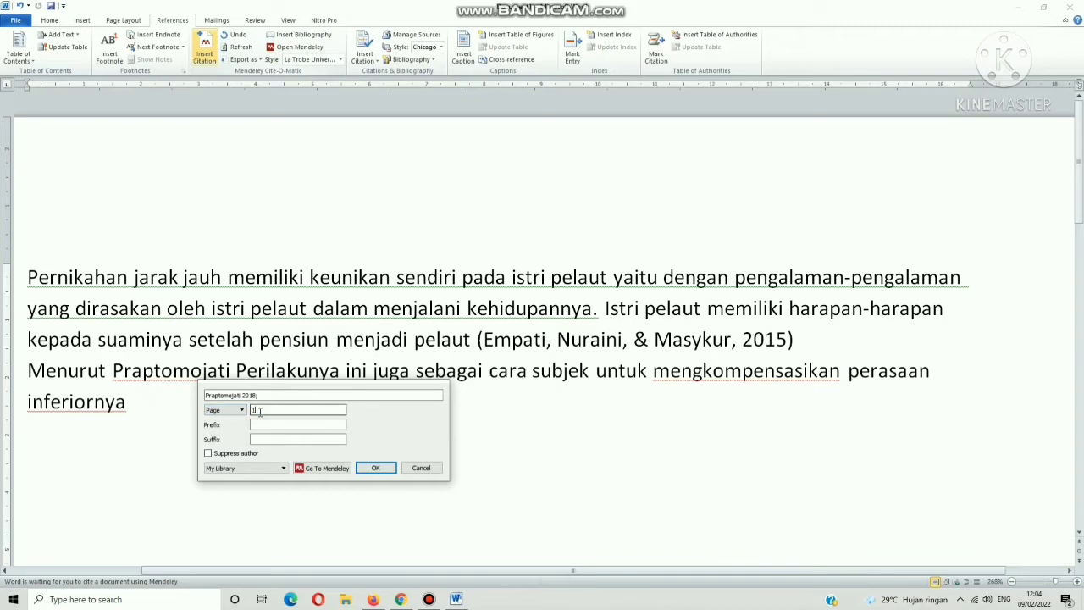
pyautogui.write('187')
pyautogui.click(209, 454)
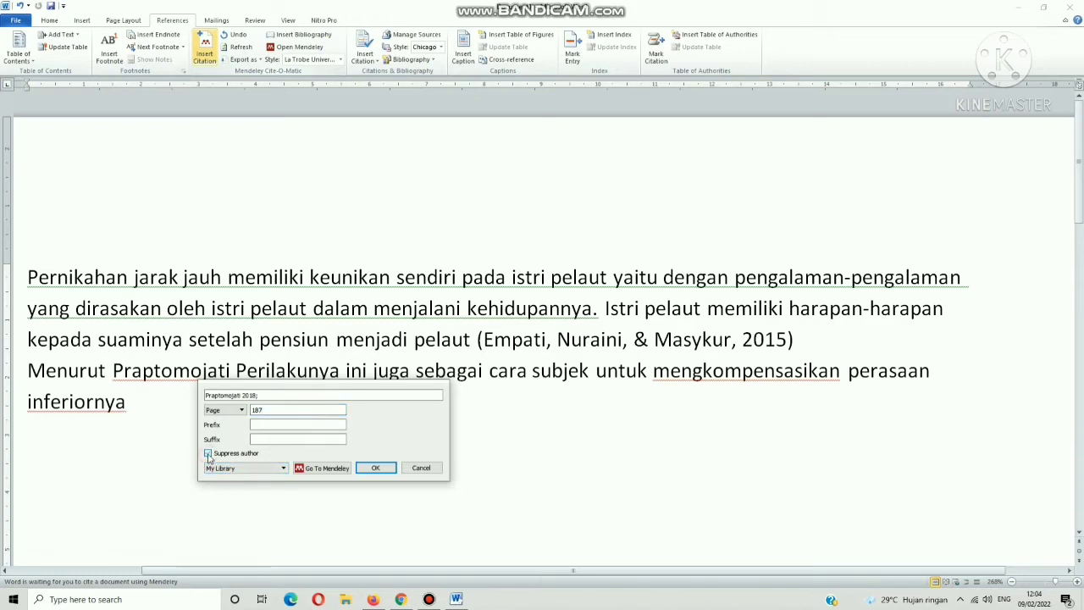
pyautogui.click(377, 469)
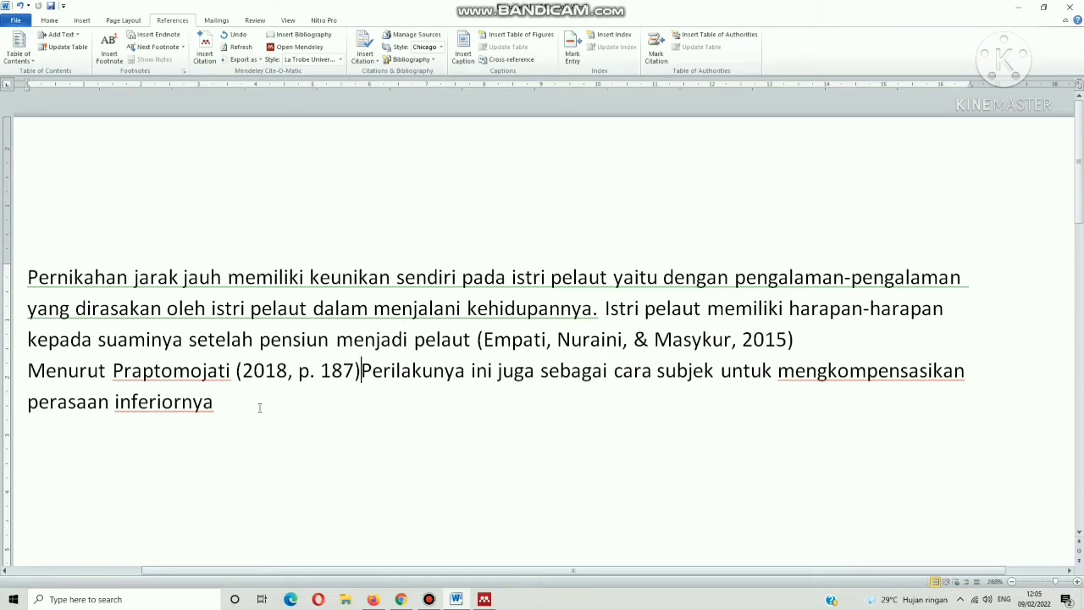
# Change the Mendeley citation style of the document to American Medical Association
pyautogui.click(227, 408)
pyautogui.click(340, 61)
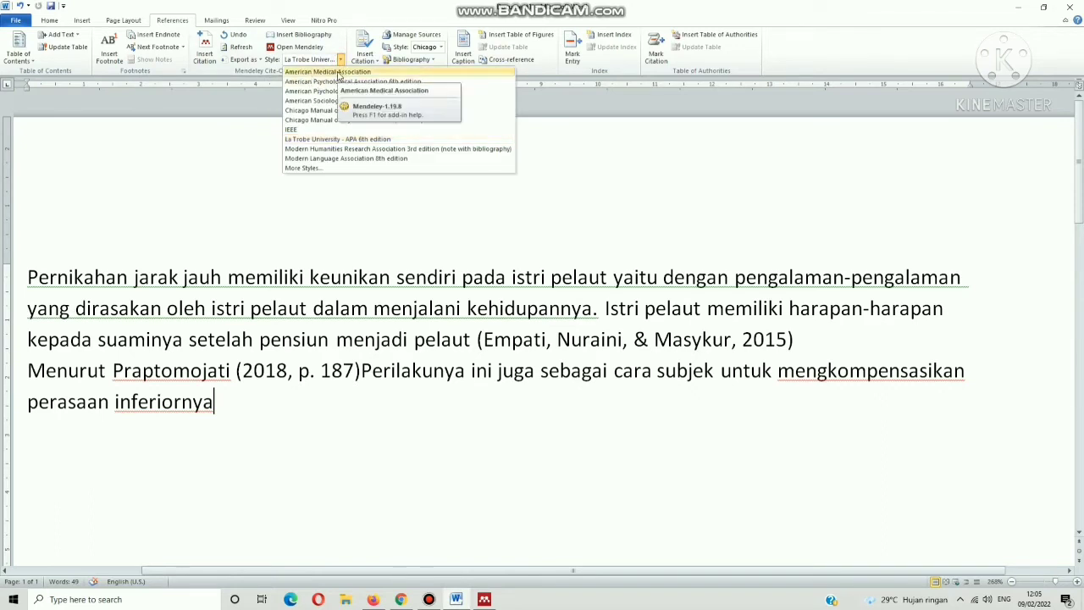
pyautogui.click(343, 74)
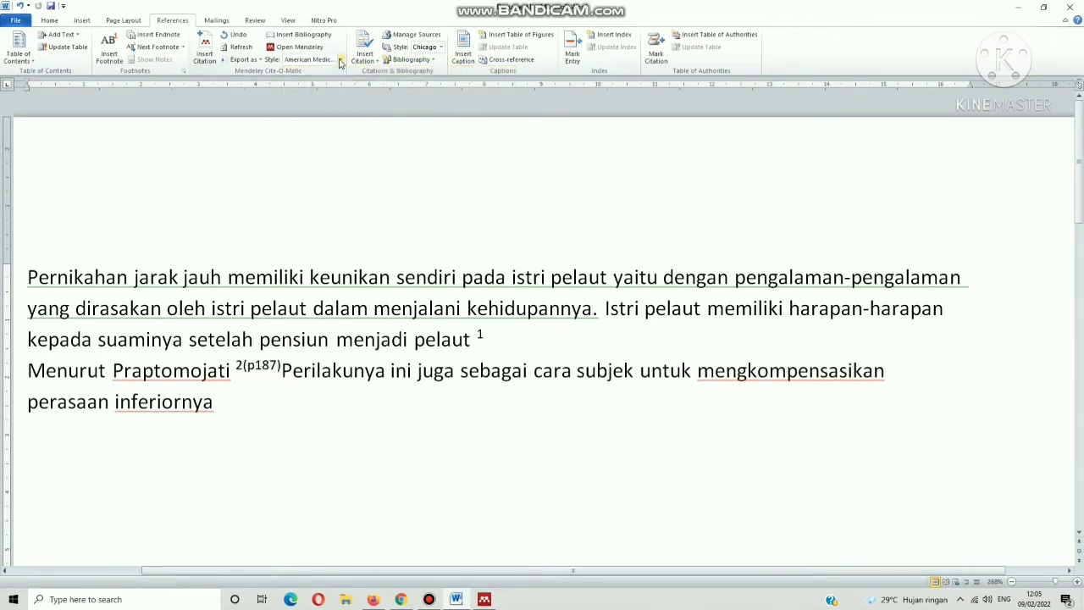
# Switch the citation style to Chicago Manual of Style 17th edition (author-date), and replace it with IEEE
pyautogui.click(341, 61)
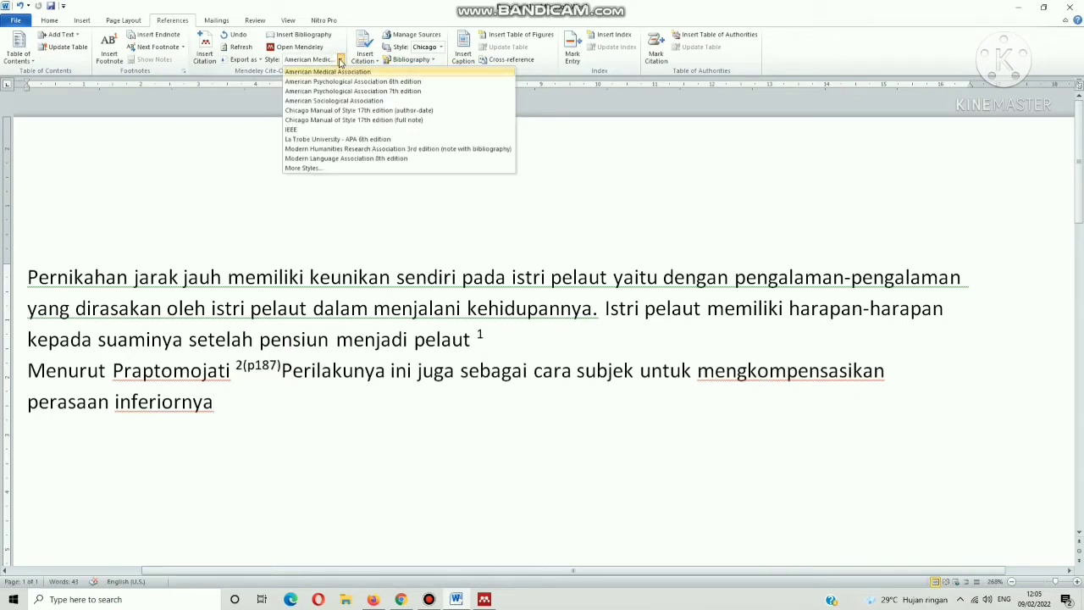
pyautogui.click(338, 111)
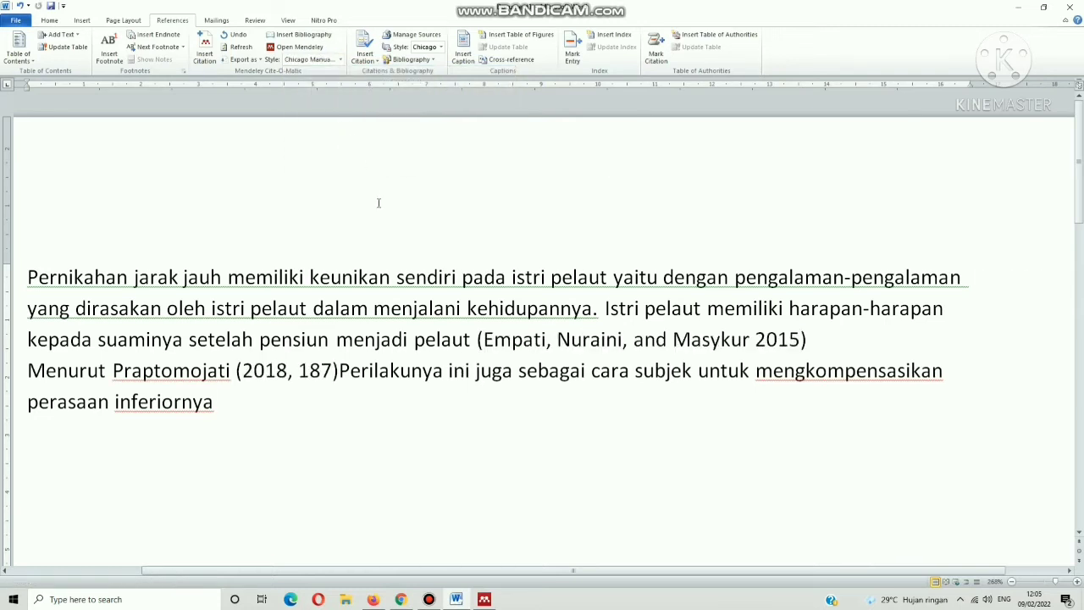
pyautogui.click(340, 61)
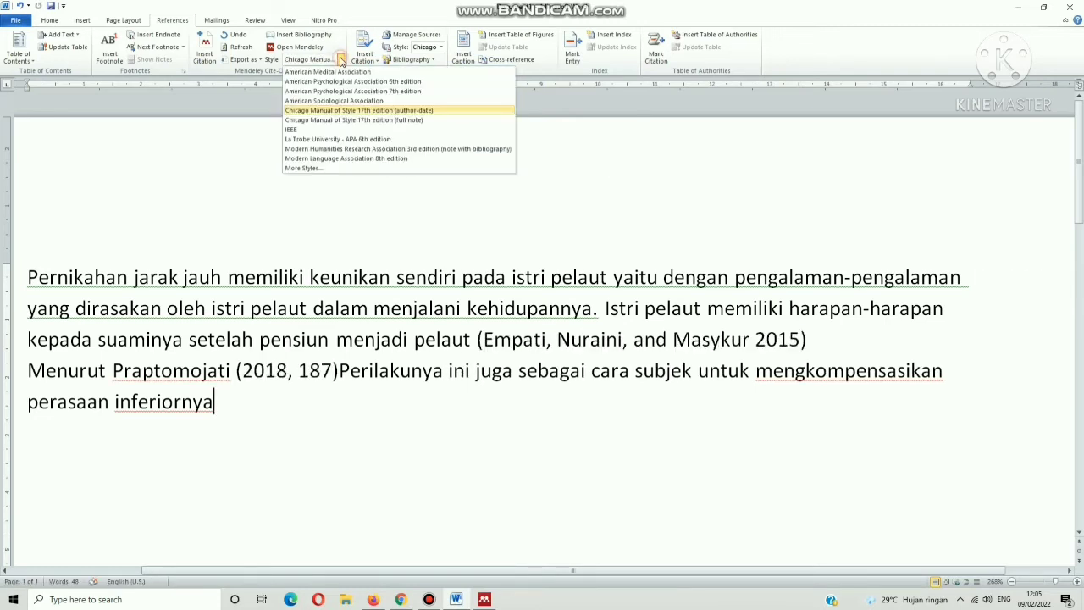
pyautogui.click(297, 129)
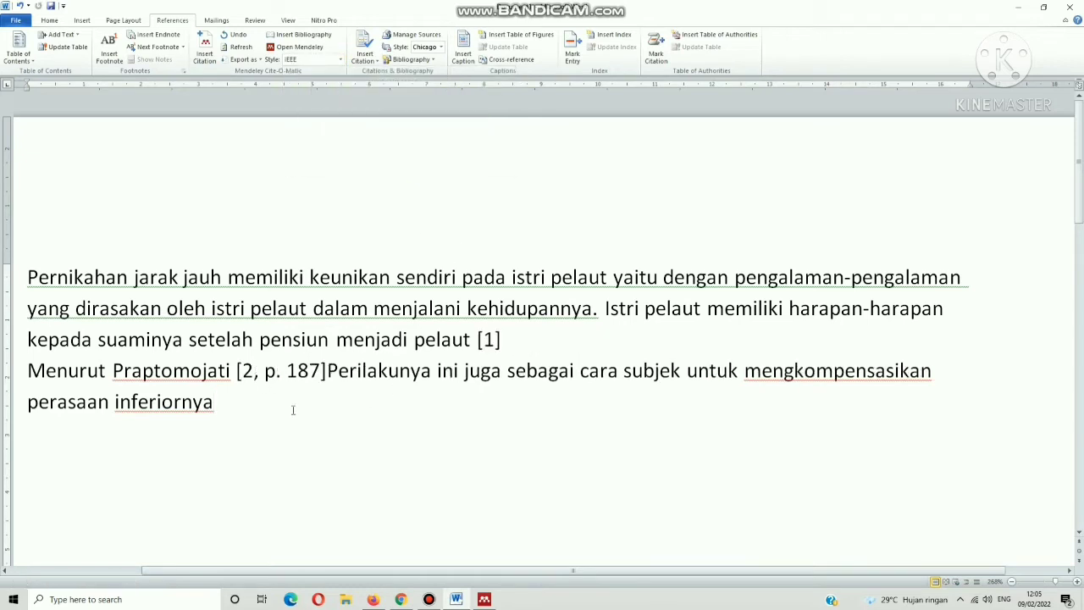
# Return the citation style to La Trobe University - APA 6th edition, and try Modern Language Association 8th edition
pyautogui.click(341, 60)
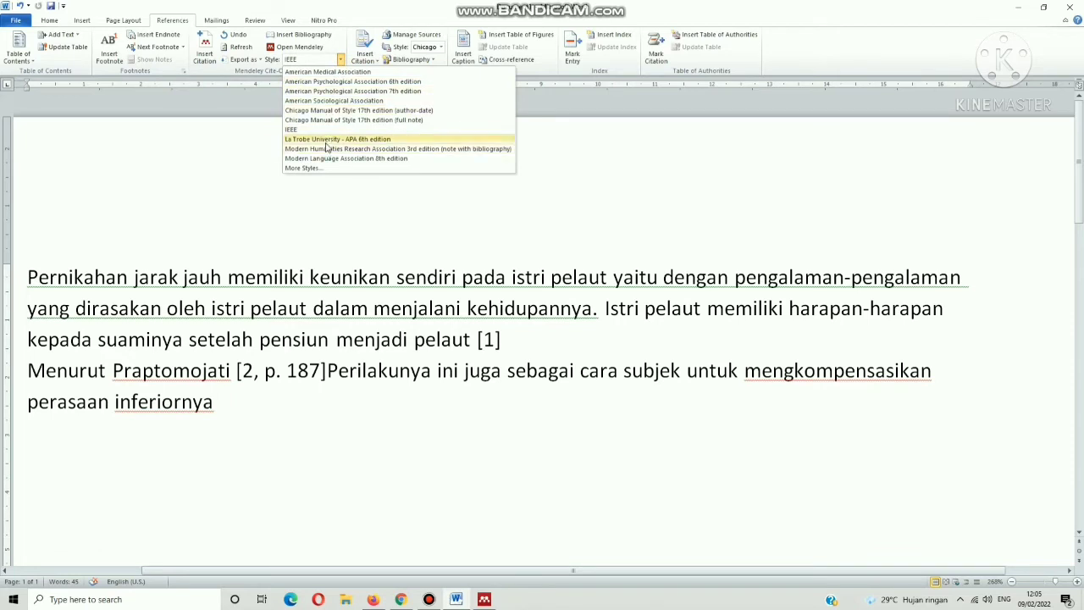
pyautogui.click(325, 140)
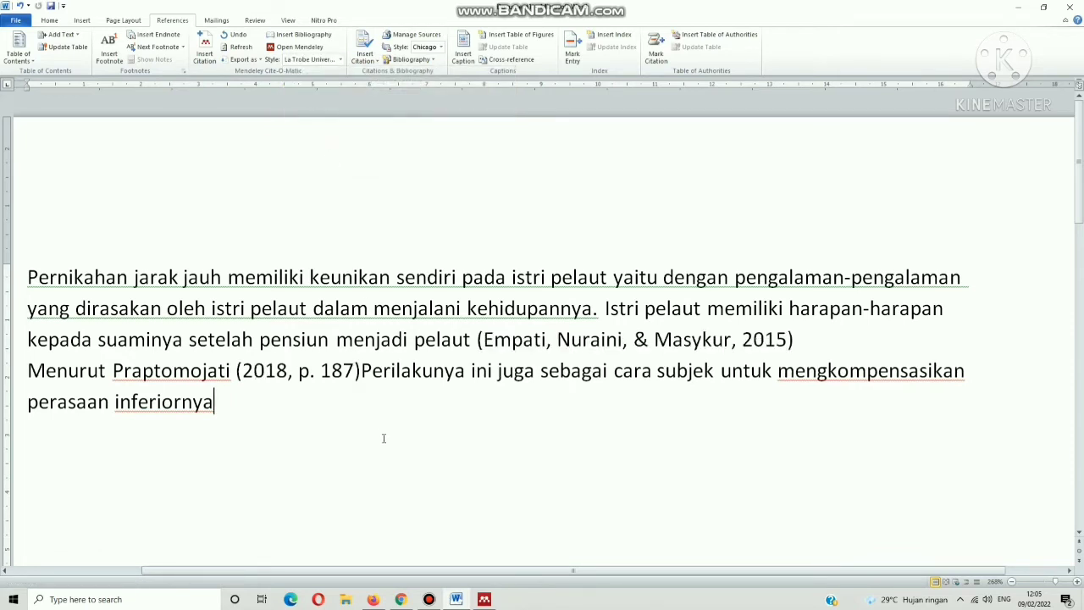
pyautogui.click(341, 60)
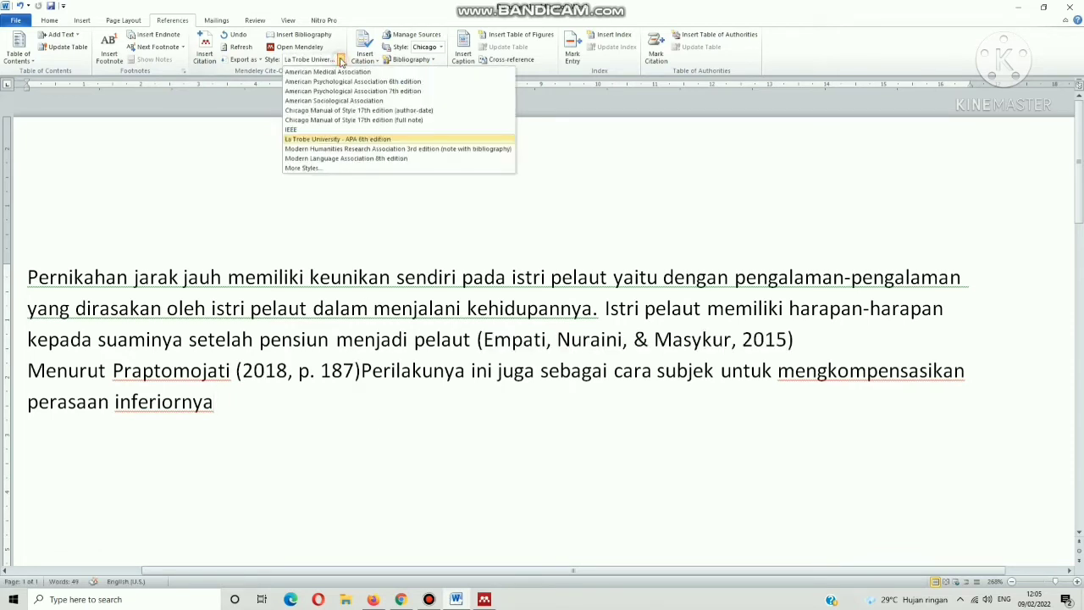
pyautogui.click(348, 159)
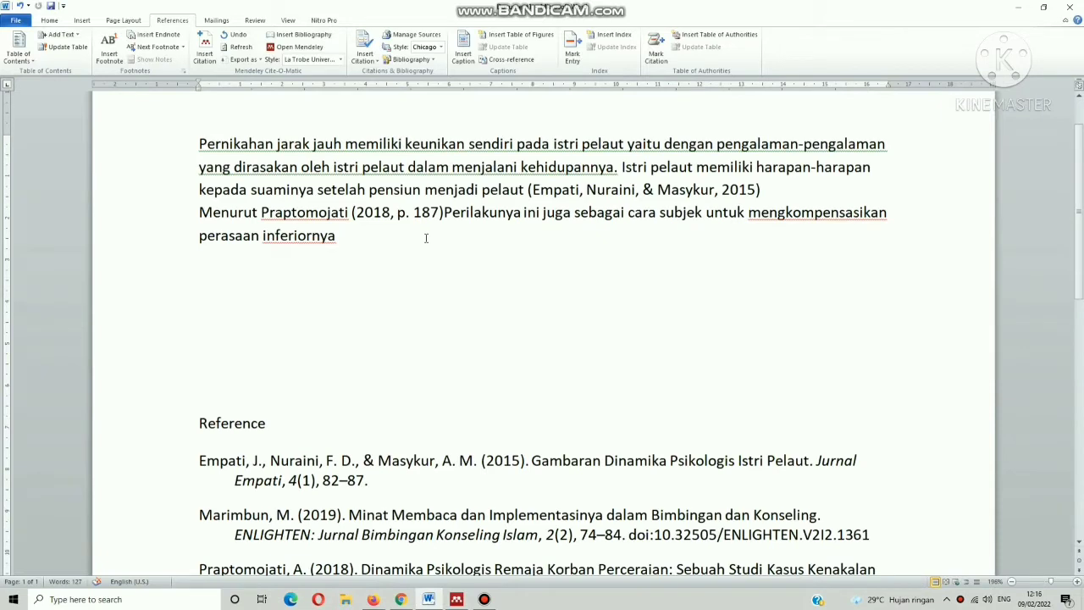
# Switch to Mendeley, close the open article and open "Dinamika Psikologis Pelaku Self-Injury (Studi Kasus Pada Wanita Dewasa Awal)" at its abstract
pyautogui.scroll(-3, 427, 238)
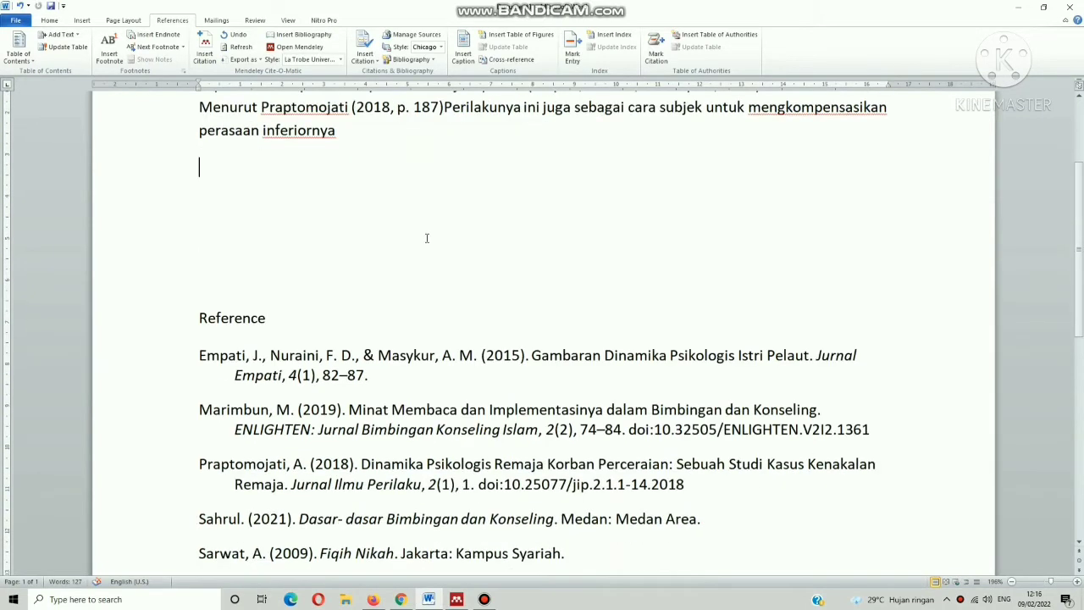
pyautogui.scroll(3, 427, 236)
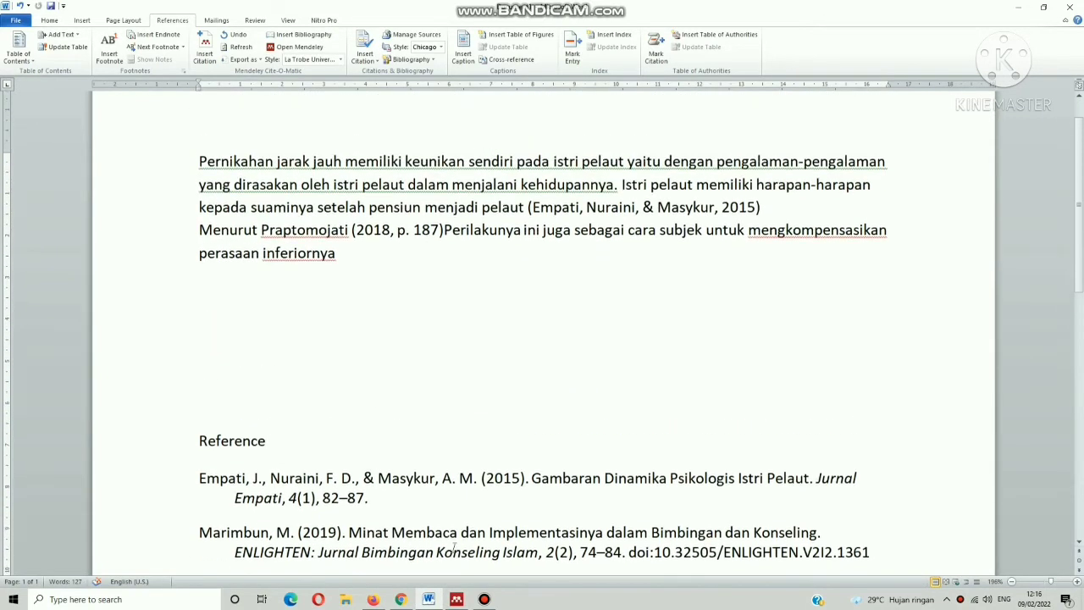
pyautogui.click(456, 598)
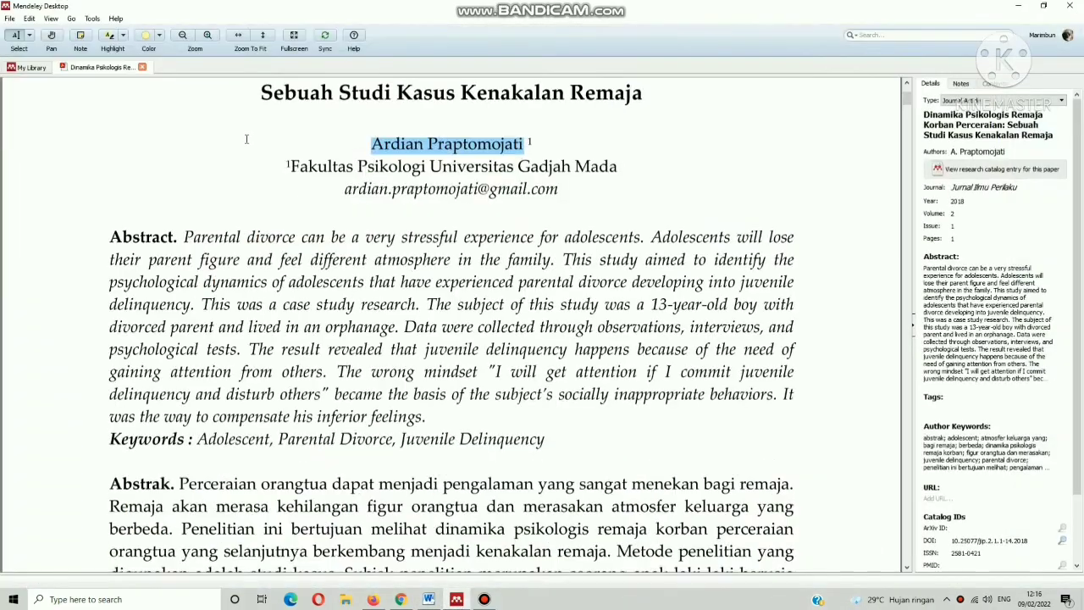
pyautogui.click(142, 67)
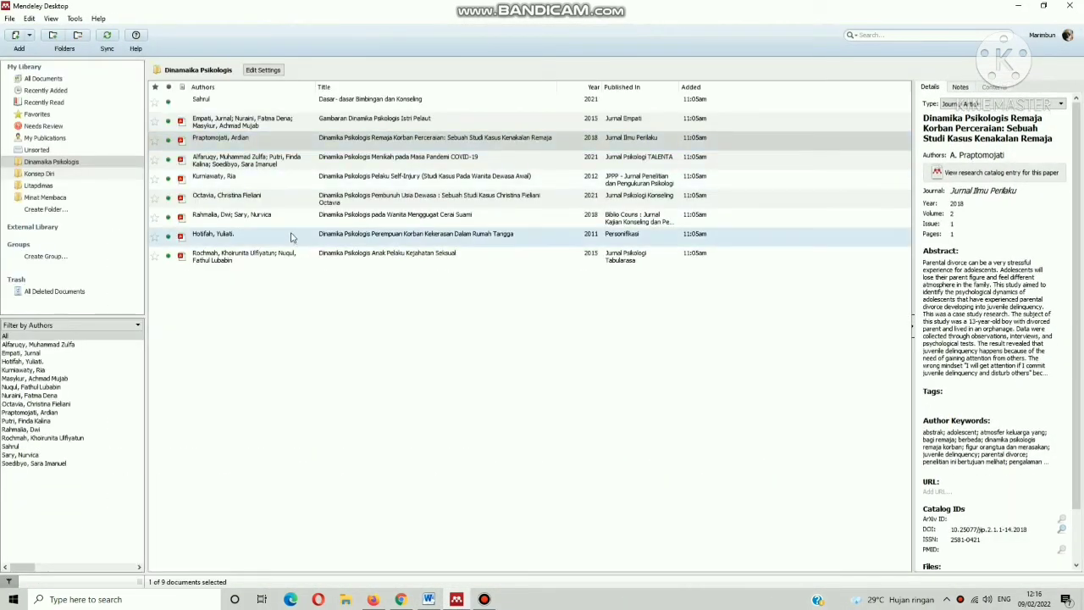
pyautogui.click(347, 183)
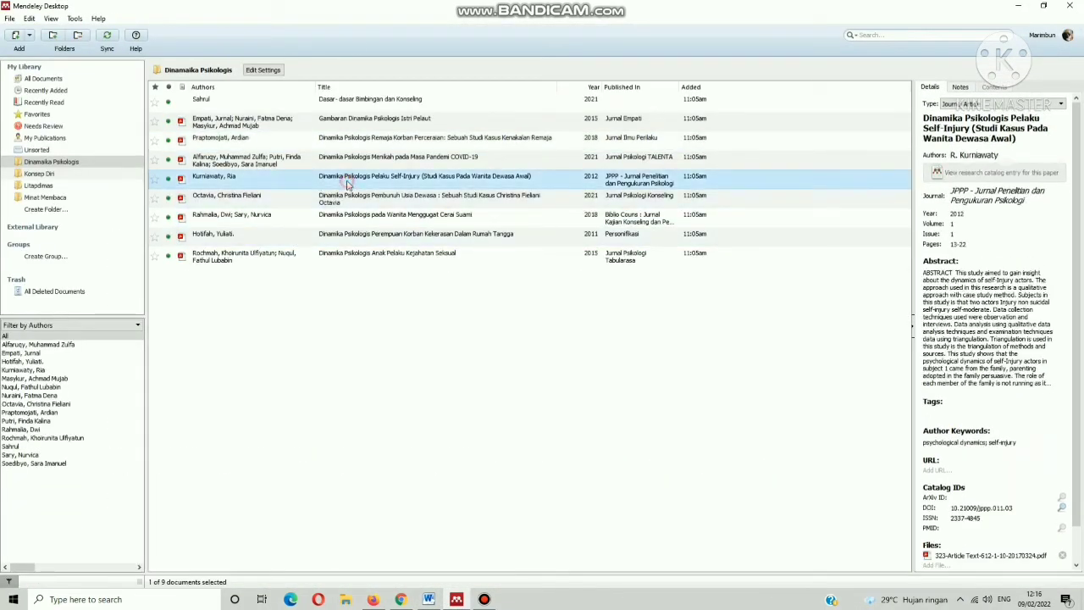
pyautogui.doubleClick(348, 183)
pyautogui.scroll(-6, 316, 260)
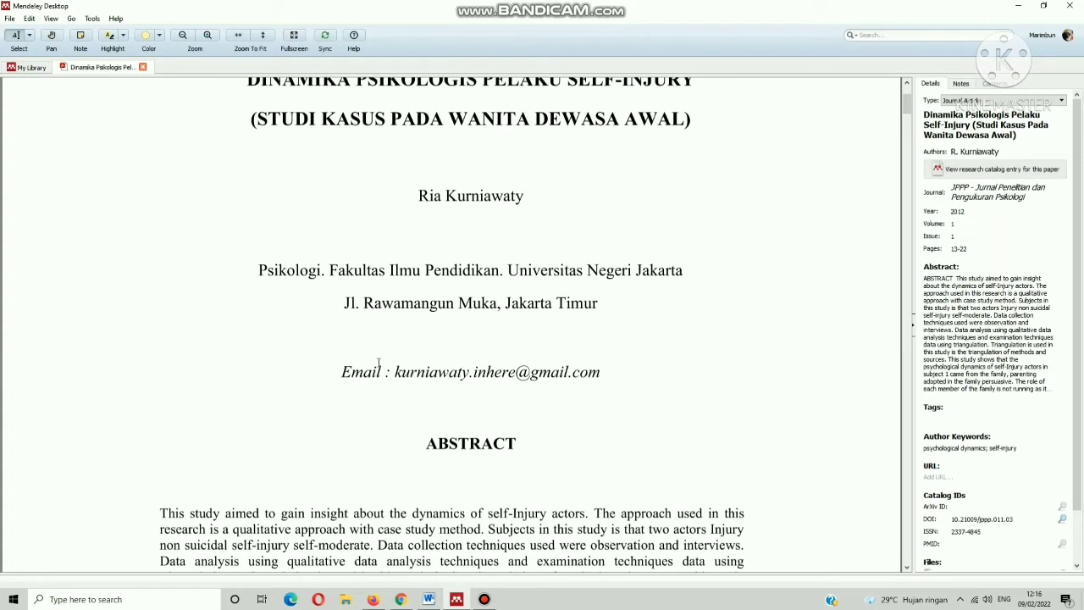
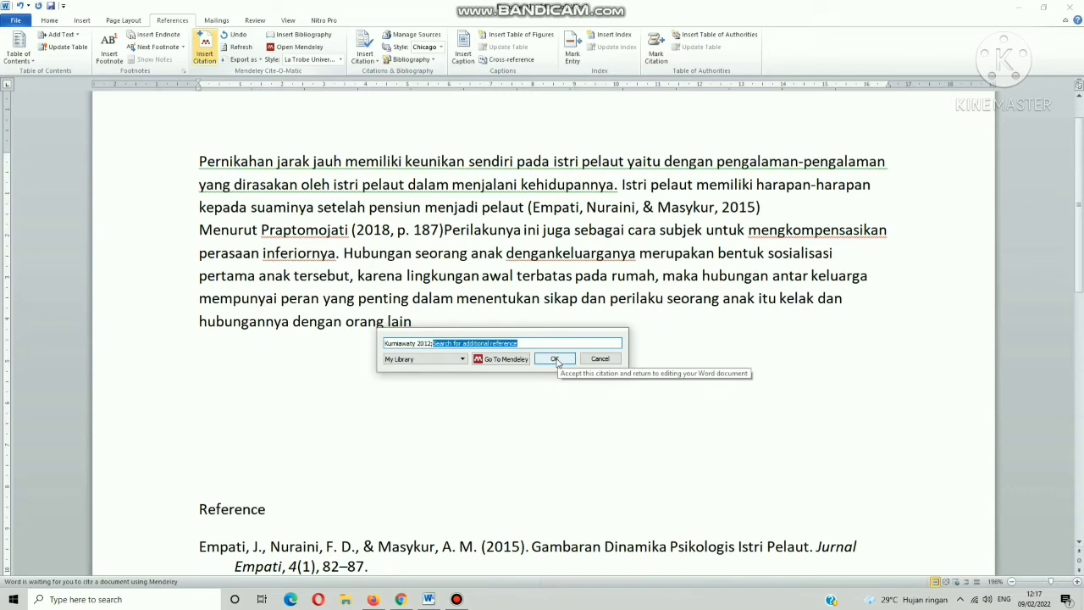
# Insert the chosen 2012 self-injury article as a citation after "hubungannya dengan orang lain" and end the sentence with a period
pyautogui.click(554, 359)
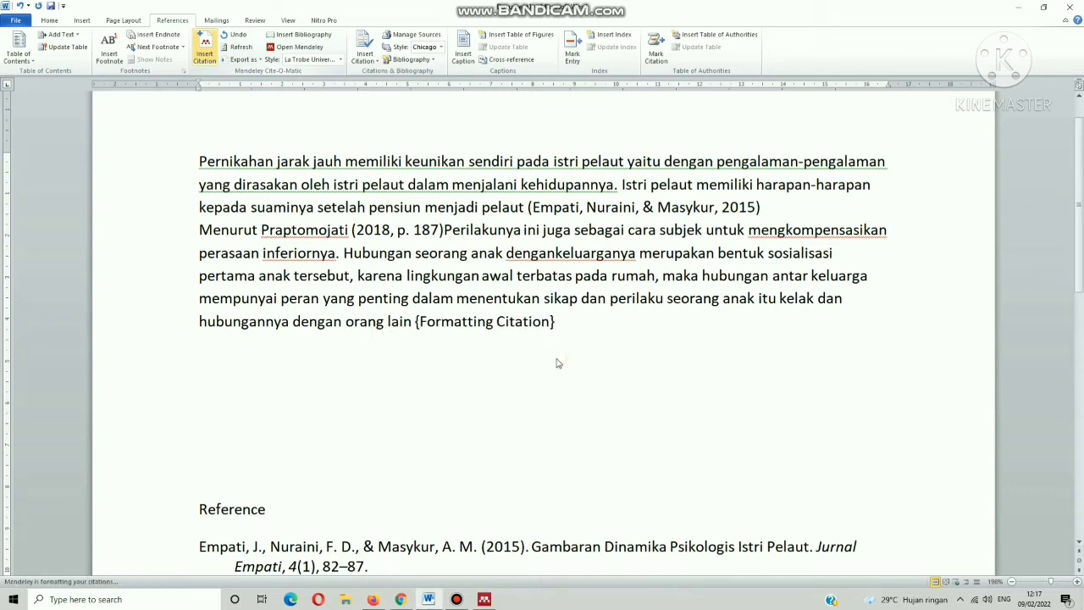
pyautogui.scroll(-4, 557, 359)
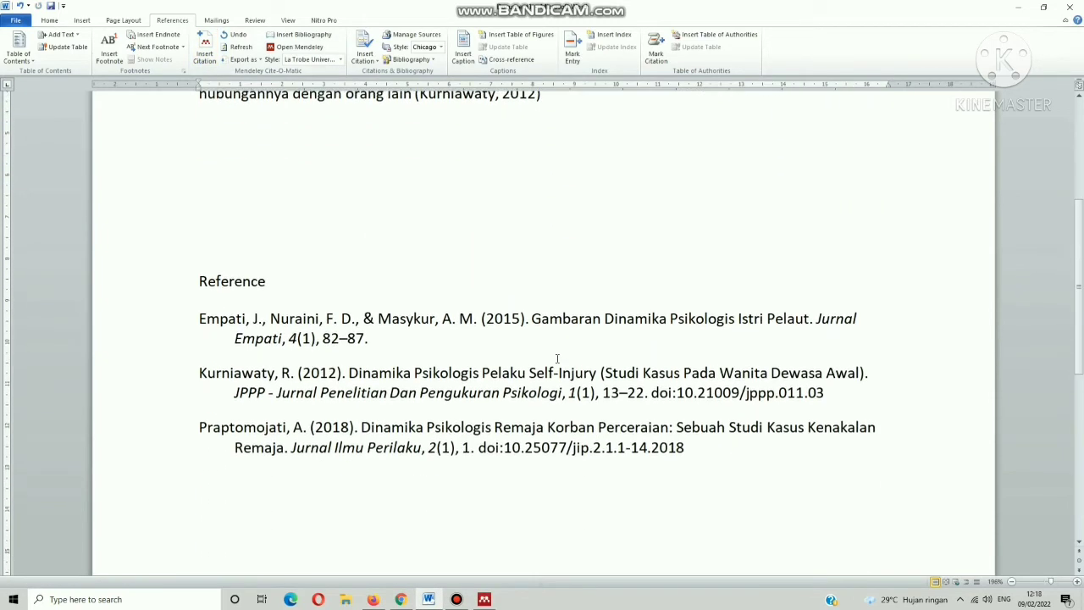
pyautogui.scroll(-1, 557, 359)
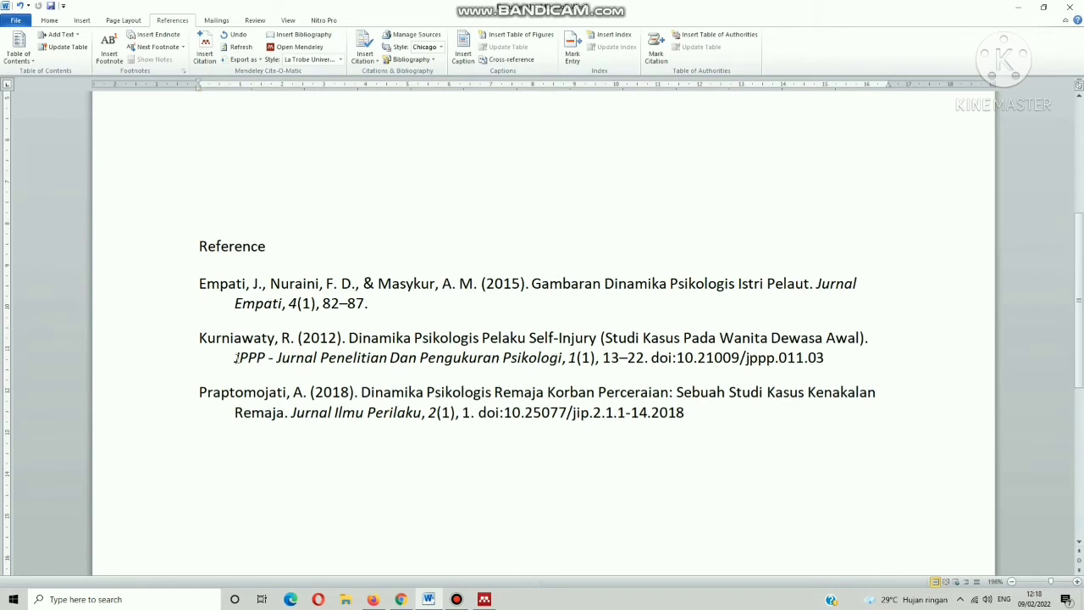
pyautogui.scroll(5, 455, 352)
pyautogui.write('.')
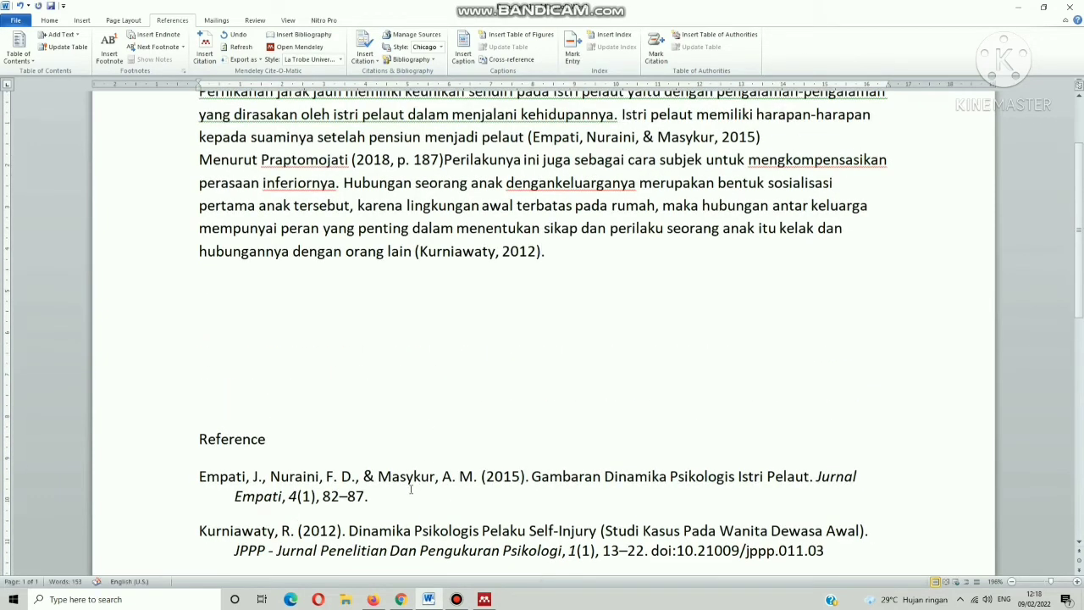
# Switch to Mendeley, close the self-injury article and open "Dinamika Psikologis Perempuan Korban Kekerasan Dalam Rumah Tangga"
pyautogui.moveTo(402, 601)
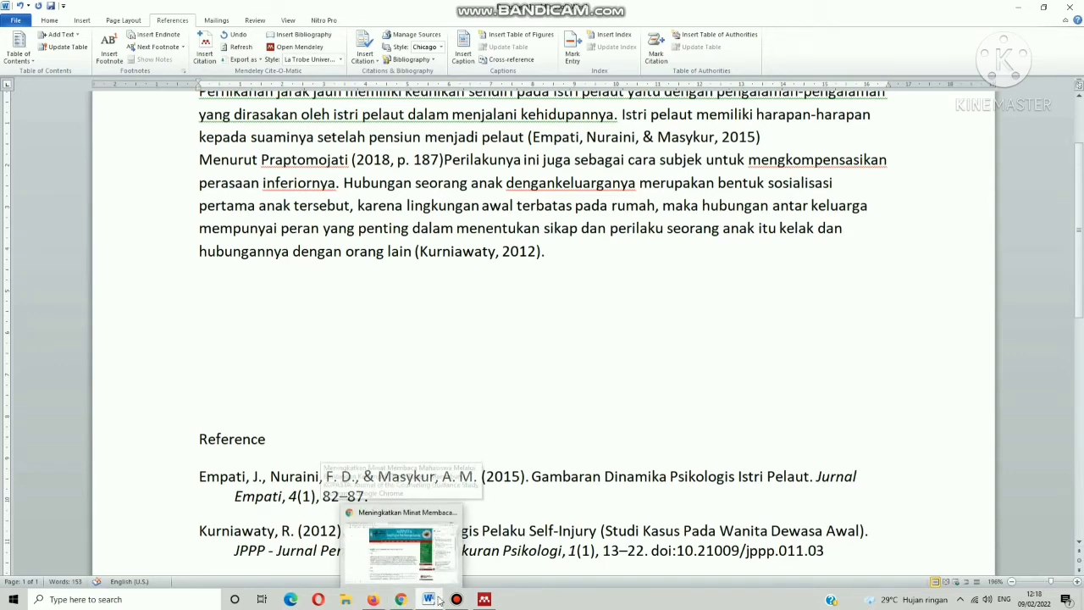
pyautogui.click(483, 598)
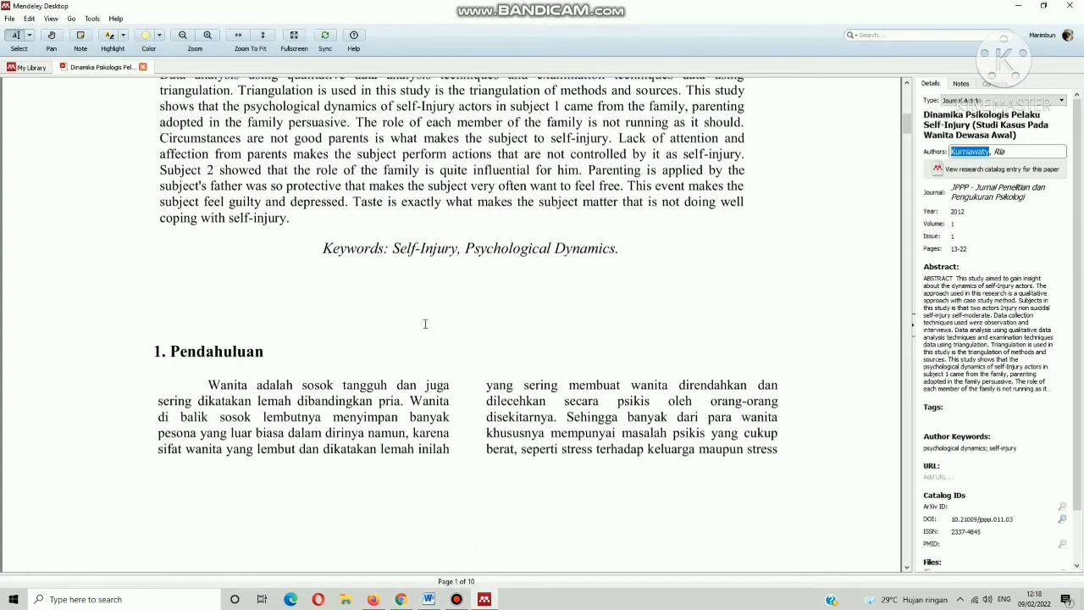
pyautogui.click(143, 67)
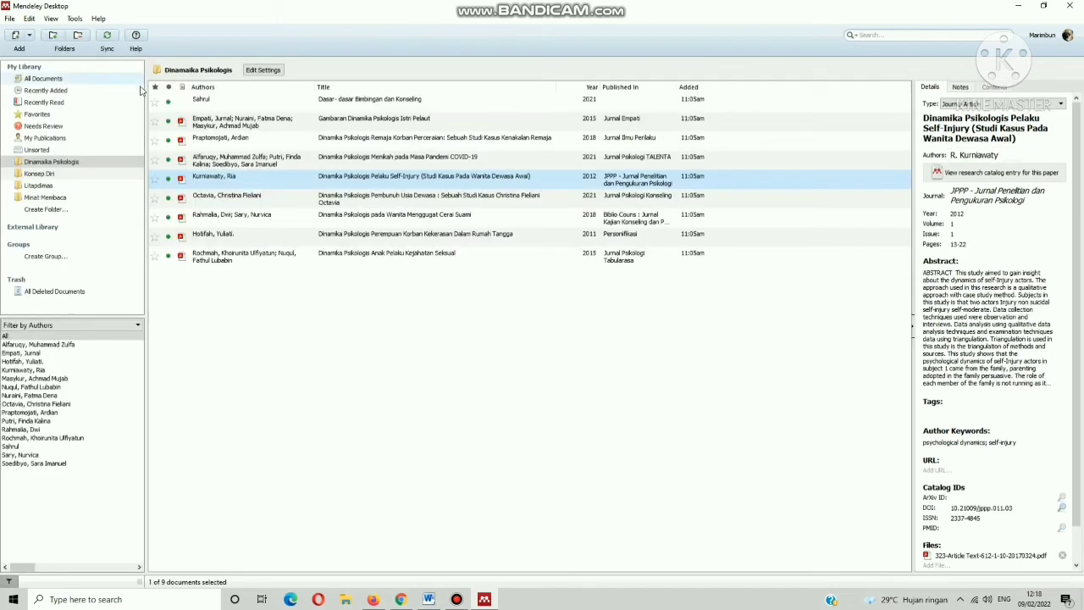
pyautogui.doubleClick(219, 235)
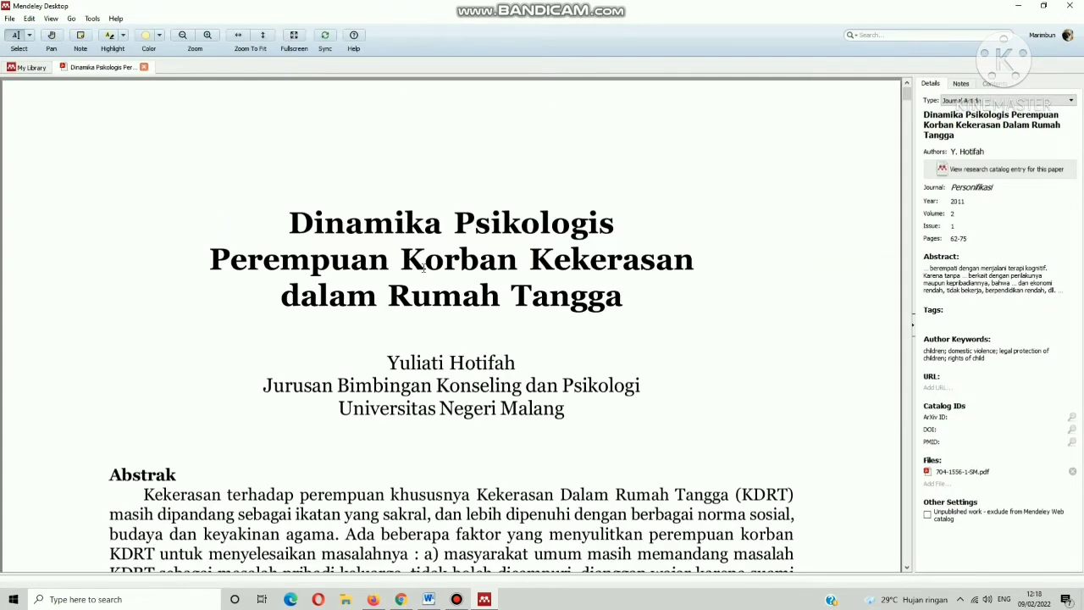
# Copy the Abstrak passage from "Dinamika psikologis perempuan korban" through "untuk dirinya." and paste it after the 2012 citation in Word
pyautogui.scroll(-6, 425, 268)
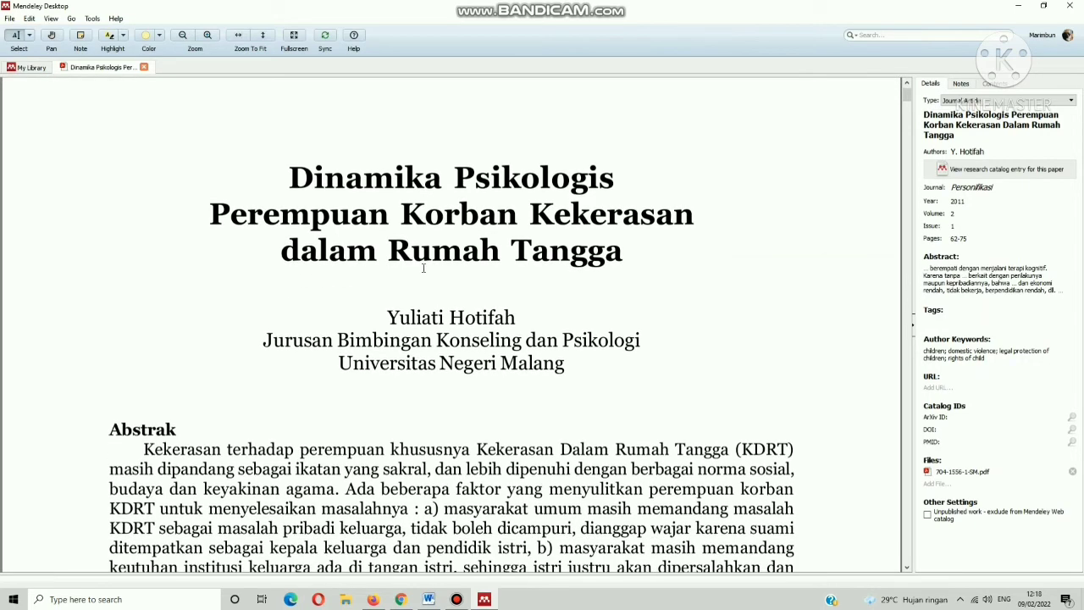
pyautogui.scroll(-4, 427, 329)
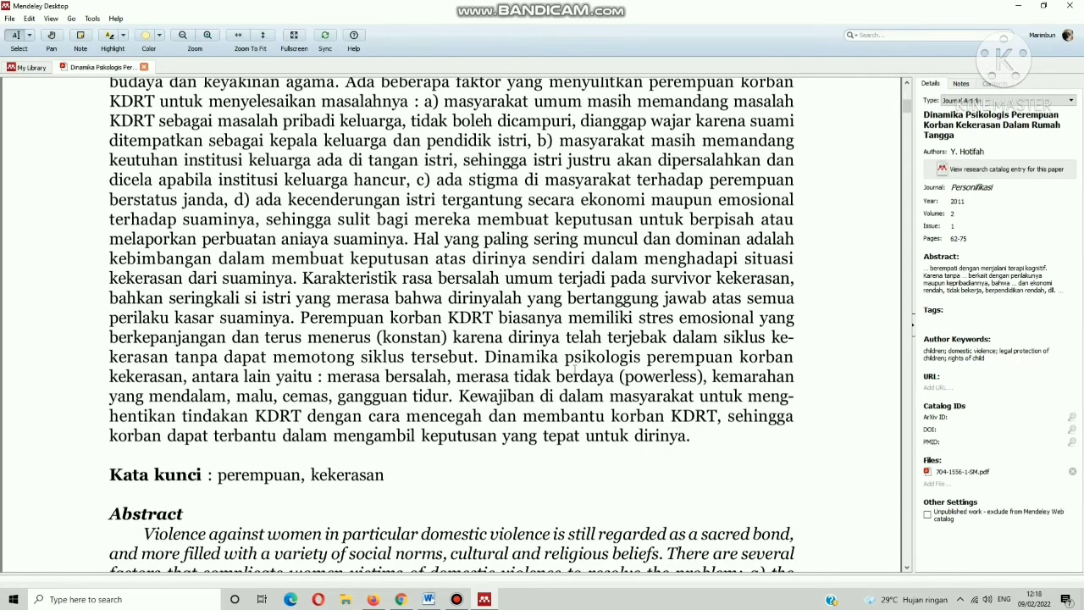
pyautogui.moveTo(485, 357); pyautogui.dragTo(689, 437)
pyautogui.hotkey('ctrl', 'c')
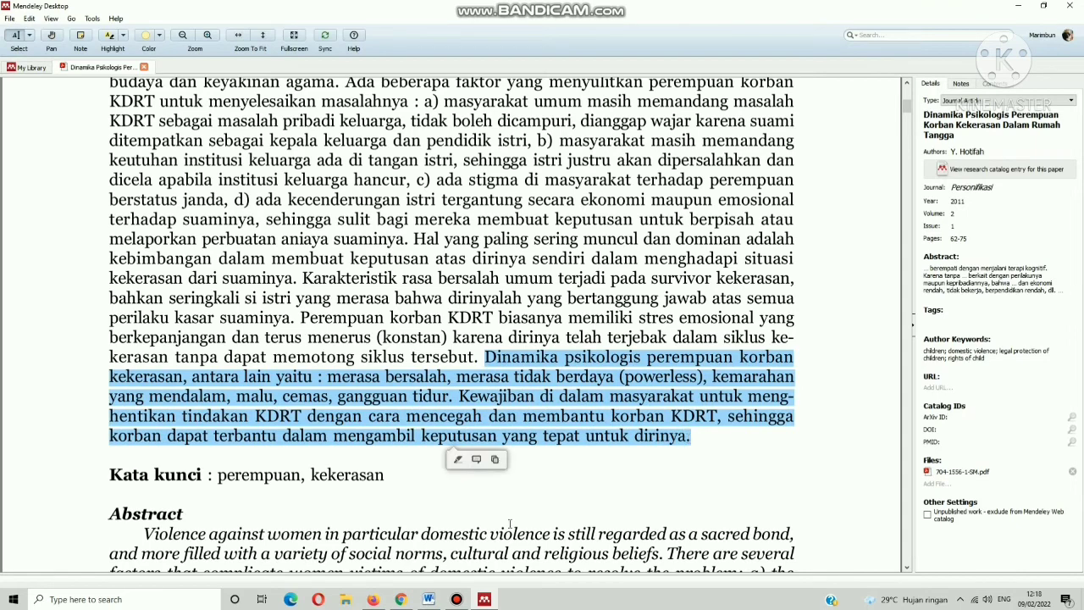
pyautogui.click(428, 599)
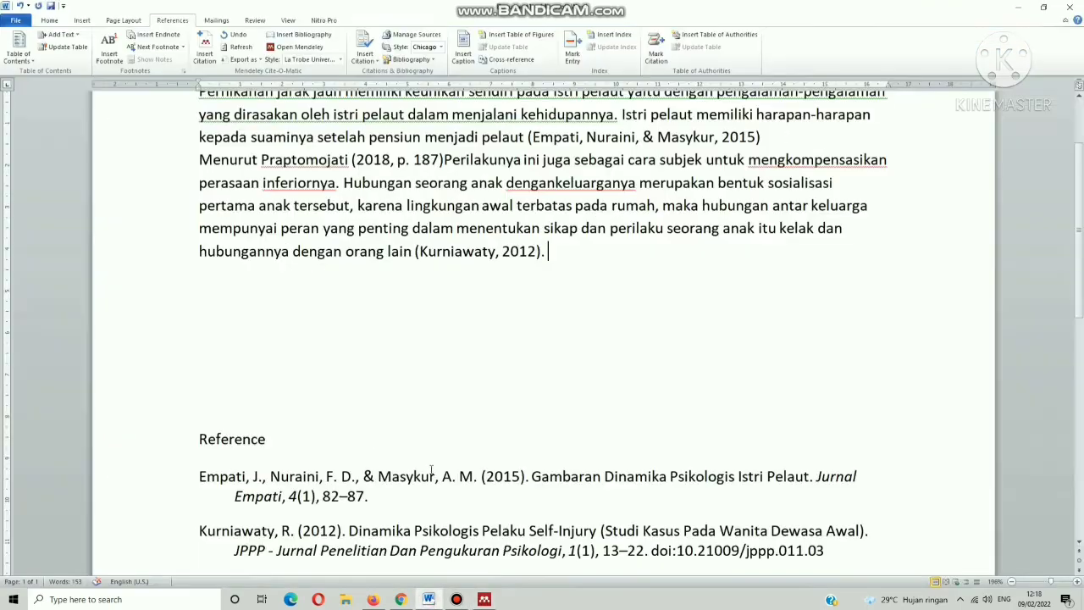
pyautogui.hotkey('ctrl', 'v')
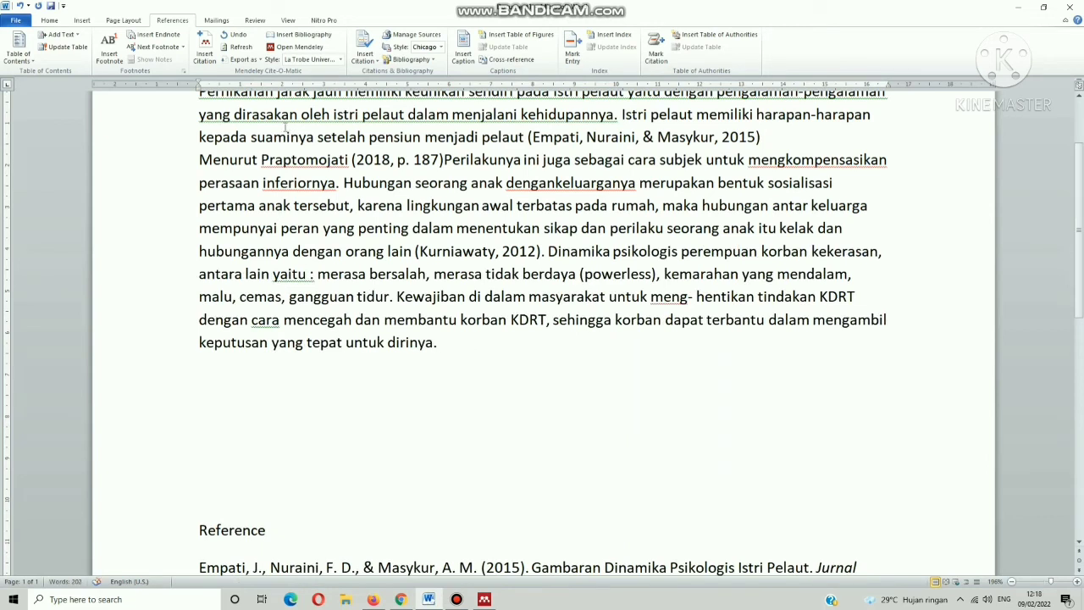
pyautogui.click(205, 55)
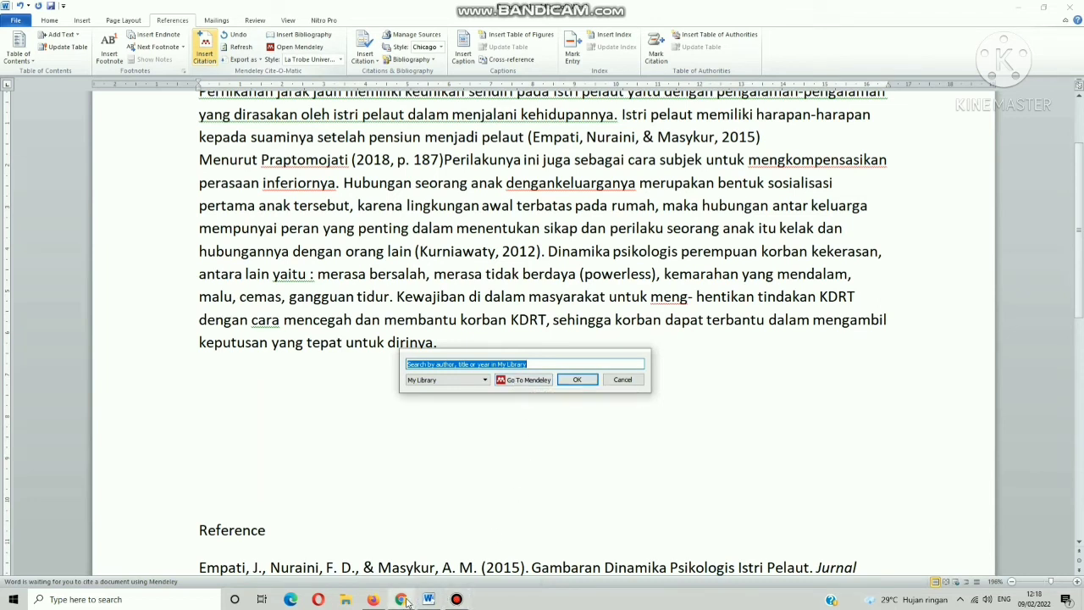
pyautogui.moveTo(379, 600)
pyautogui.write('kh')
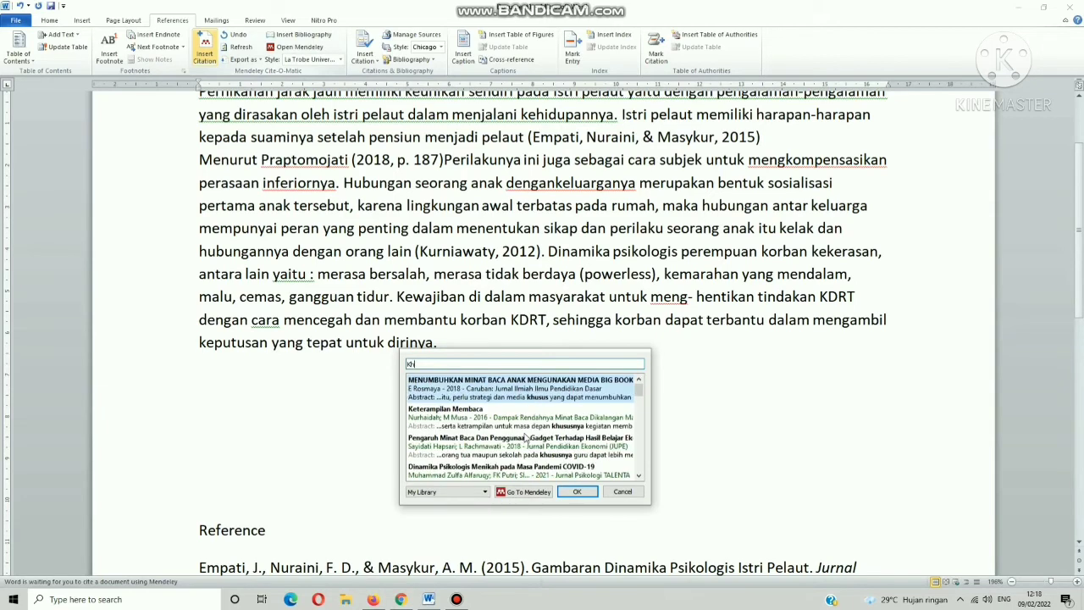
pyautogui.write('fi')
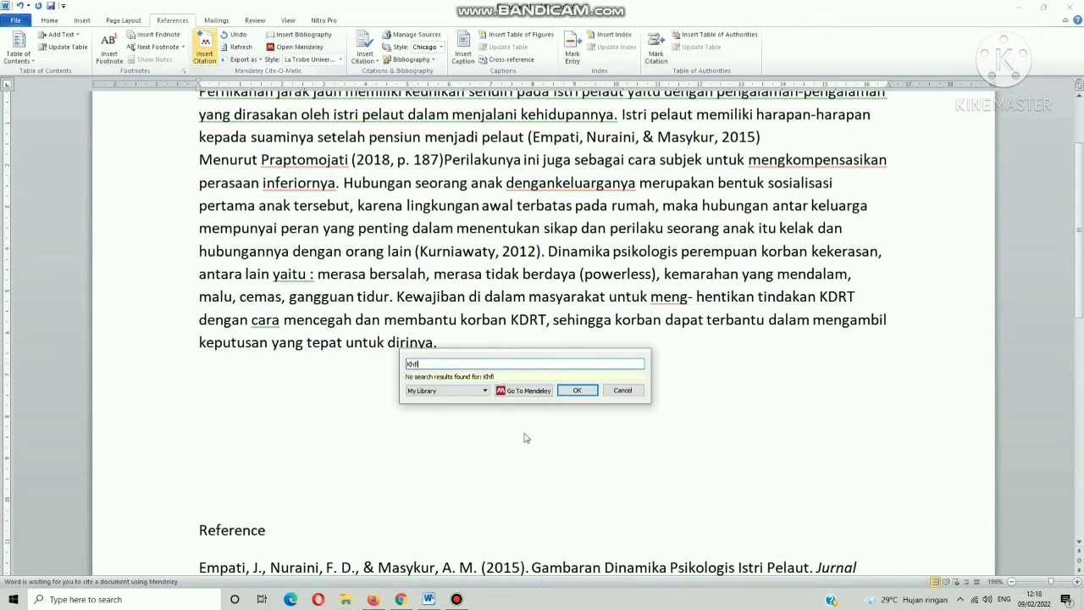
pyautogui.press('BackSpace')
pyautogui.press('BackSpace')
pyautogui.press('BackSpace')
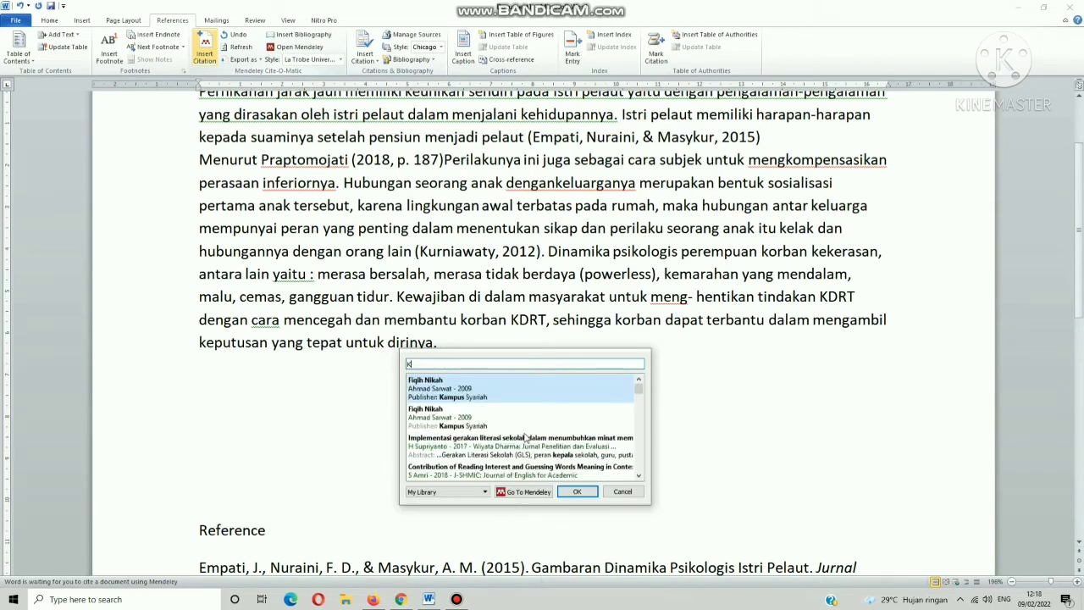
pyautogui.press('Escape')
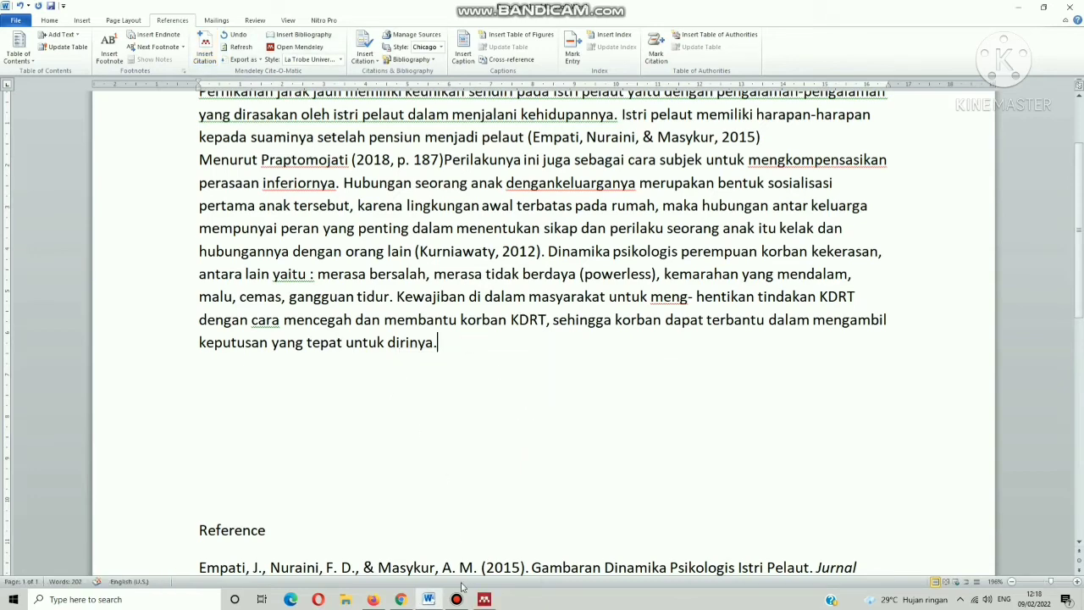
# Copy the author's name from the open 2011 article's details in Mendeley and return to the Word document
pyautogui.click(484, 600)
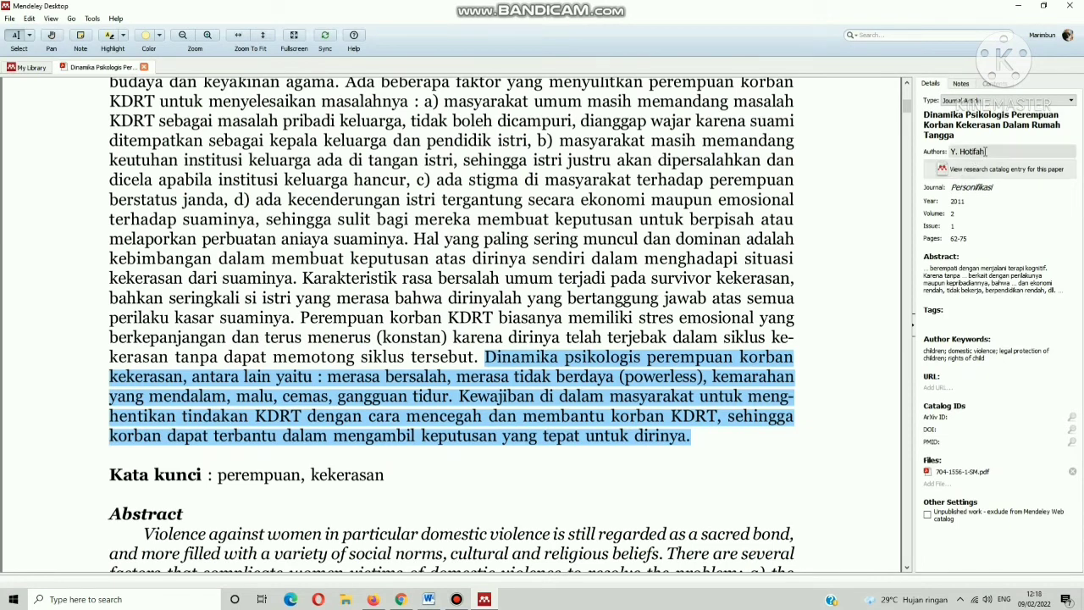
pyautogui.moveTo(984, 151); pyautogui.dragTo(934, 152)
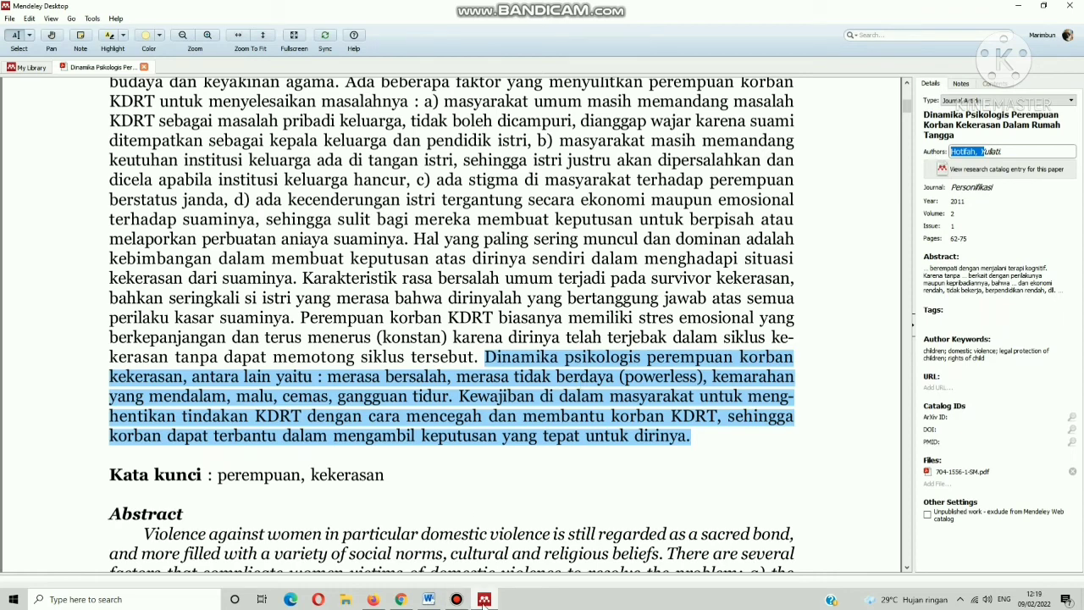
pyautogui.click(428, 599)
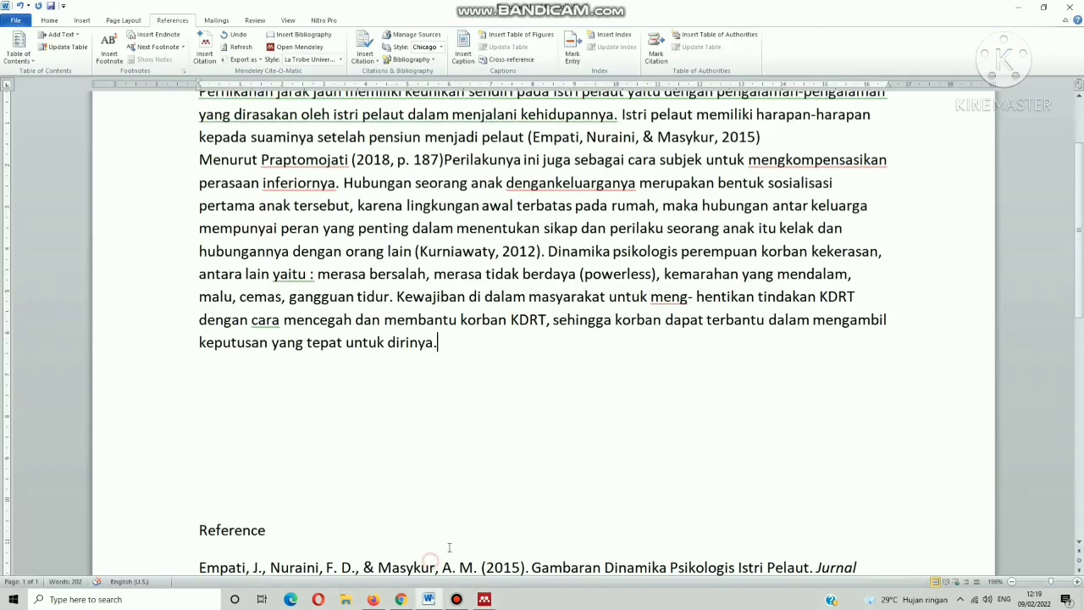
# Remove the period after "untuk dirinya" and insert "Dinamika Psikologis Perempuan Korban Kekerasan Dalam Rumah Tangga" there as a citation, found by its author
pyautogui.press('BackSpace')
pyautogui.click(207, 54)
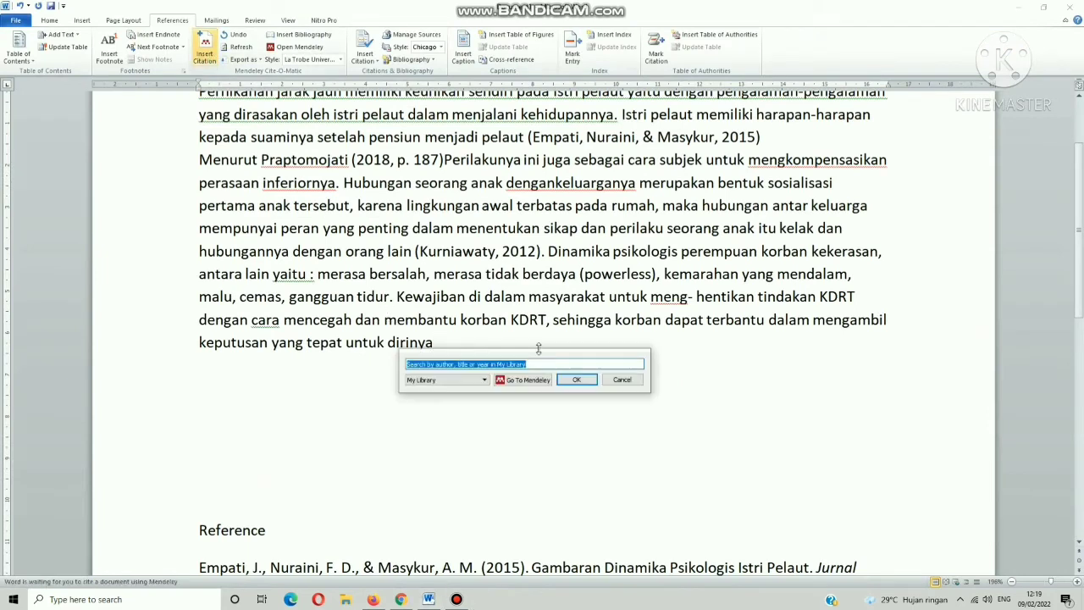
pyautogui.write('Hotifah, Y')
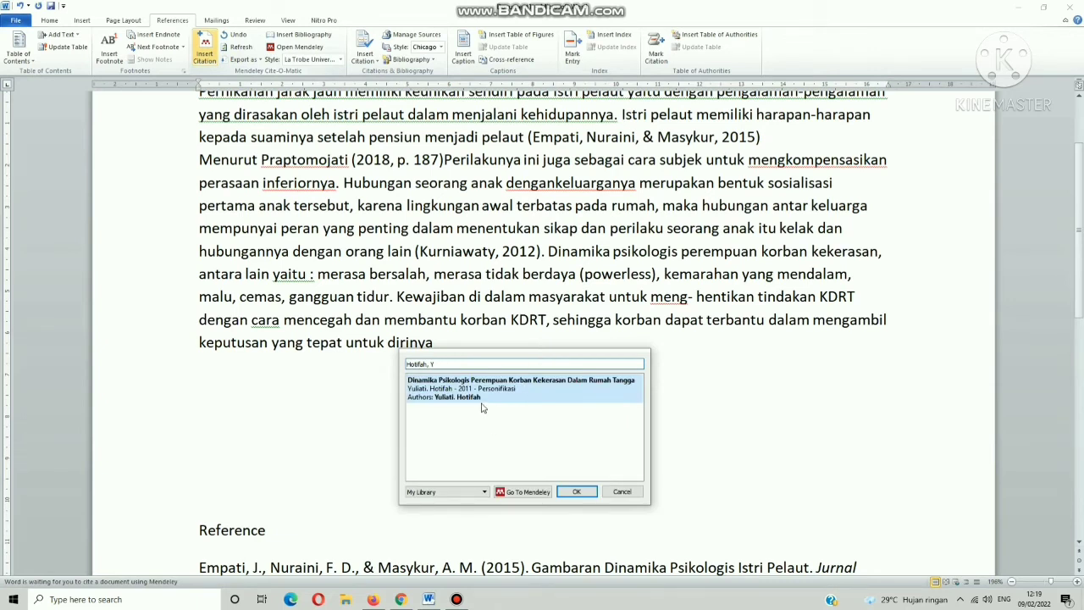
pyautogui.press('BackSpace')
pyautogui.press('BackSpace')
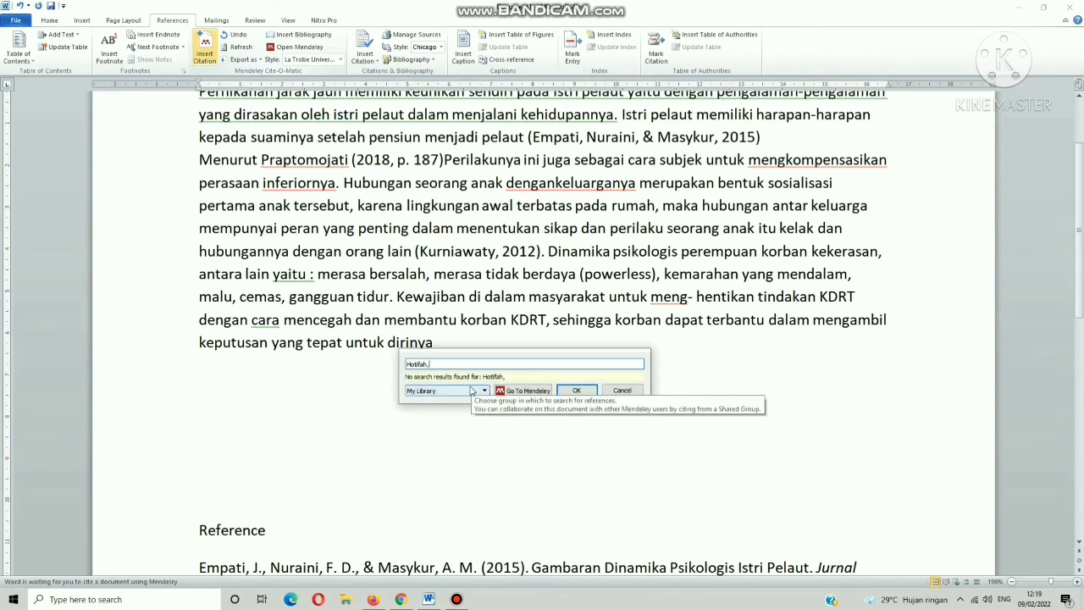
pyautogui.click(470, 389)
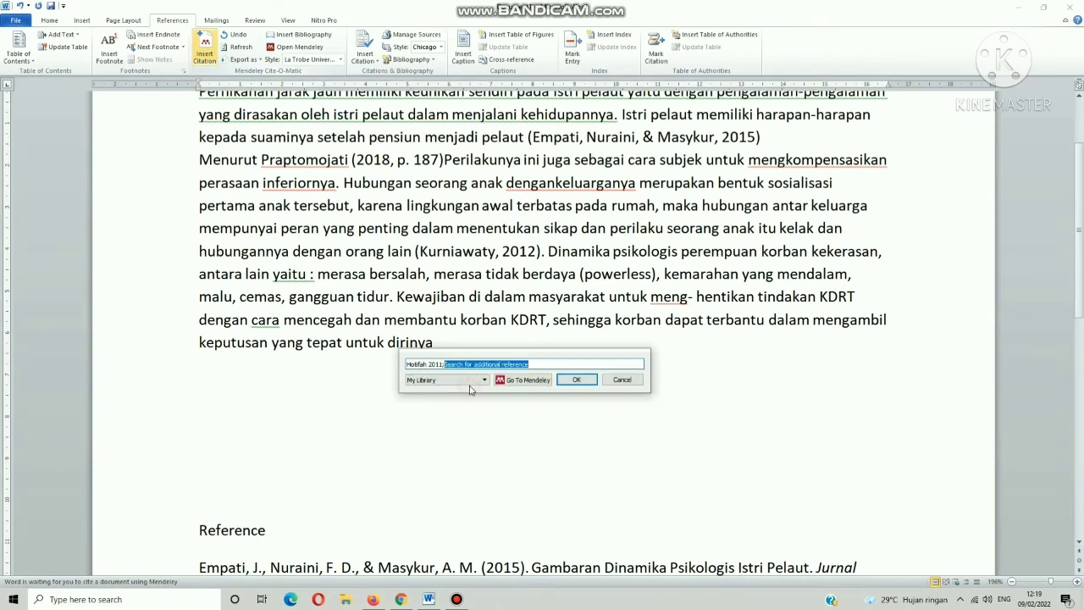
pyautogui.click(570, 381)
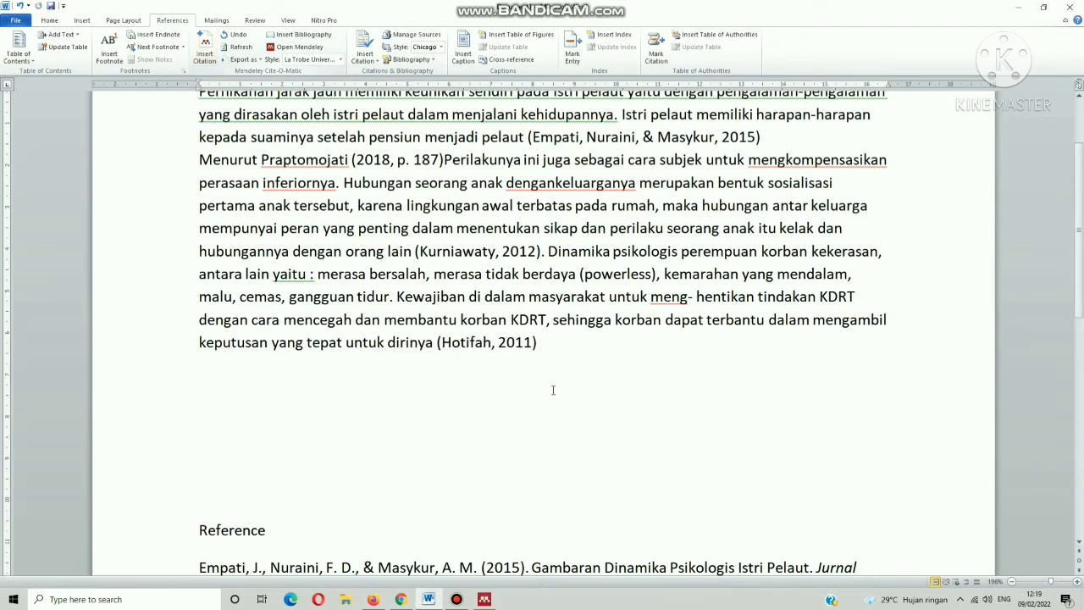
# Compare the citations in the body passages with the entries in the reference list
pyautogui.scroll(-4, 553, 389)
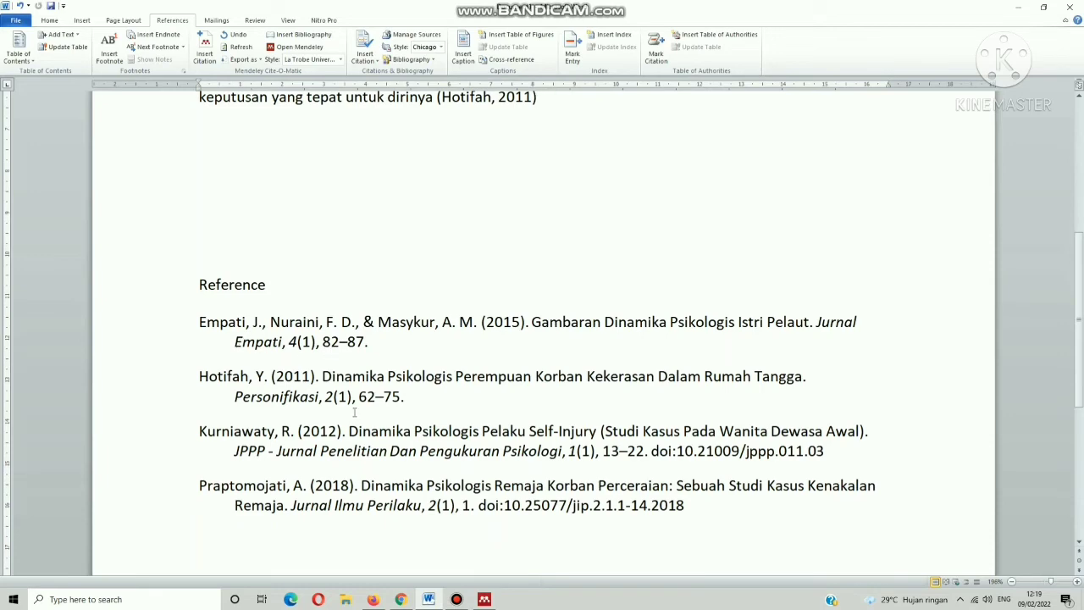
pyautogui.scroll(3, 387, 334)
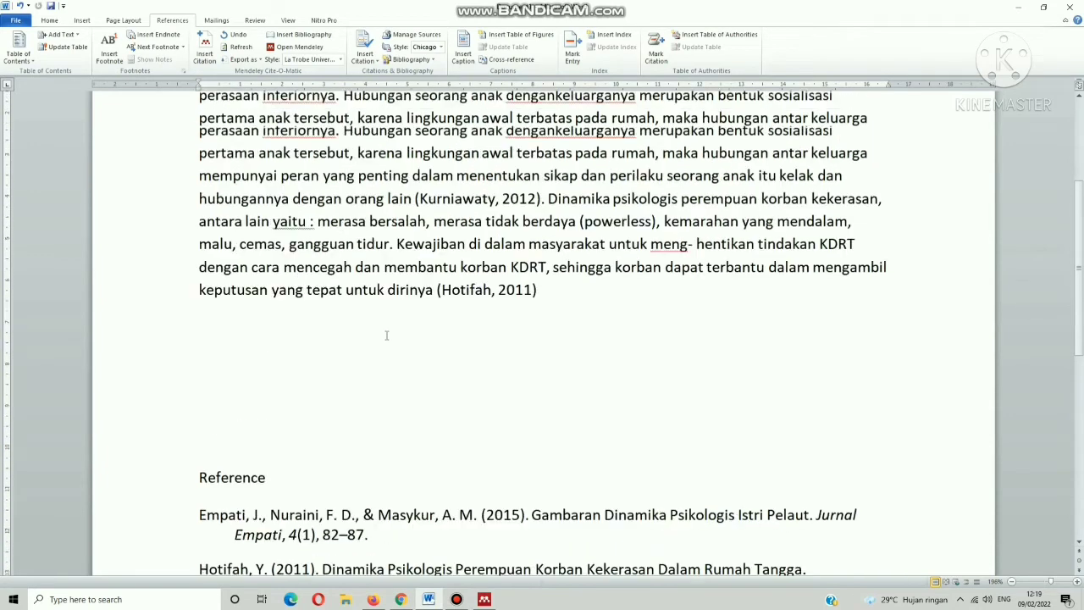
pyautogui.scroll(1, 530, 339)
pyautogui.moveTo(539, 394); pyautogui.dragTo(194, 125)
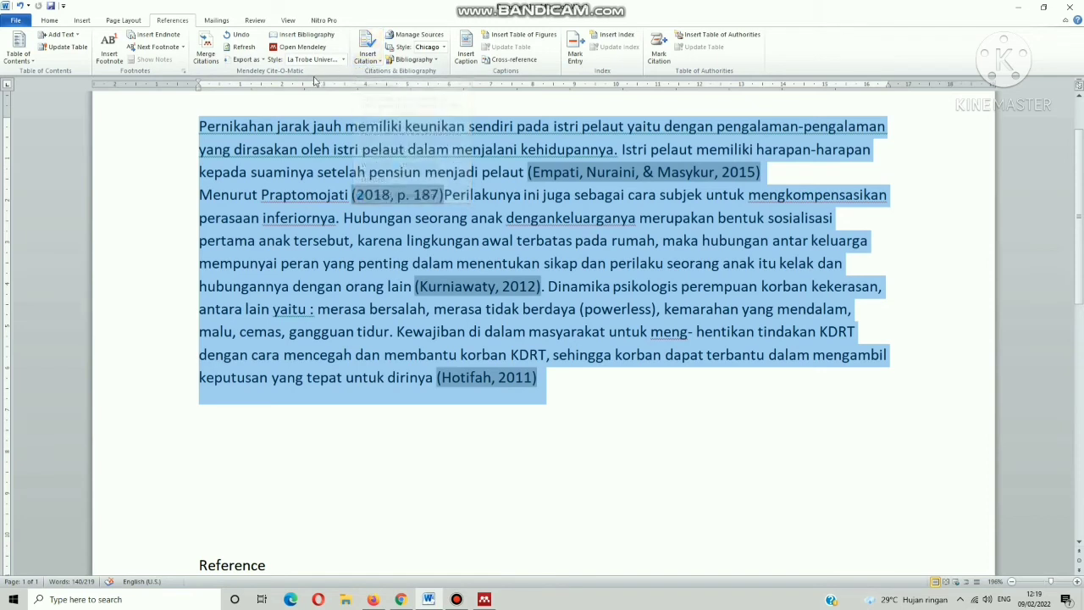
pyautogui.scroll(1, 531, 211)
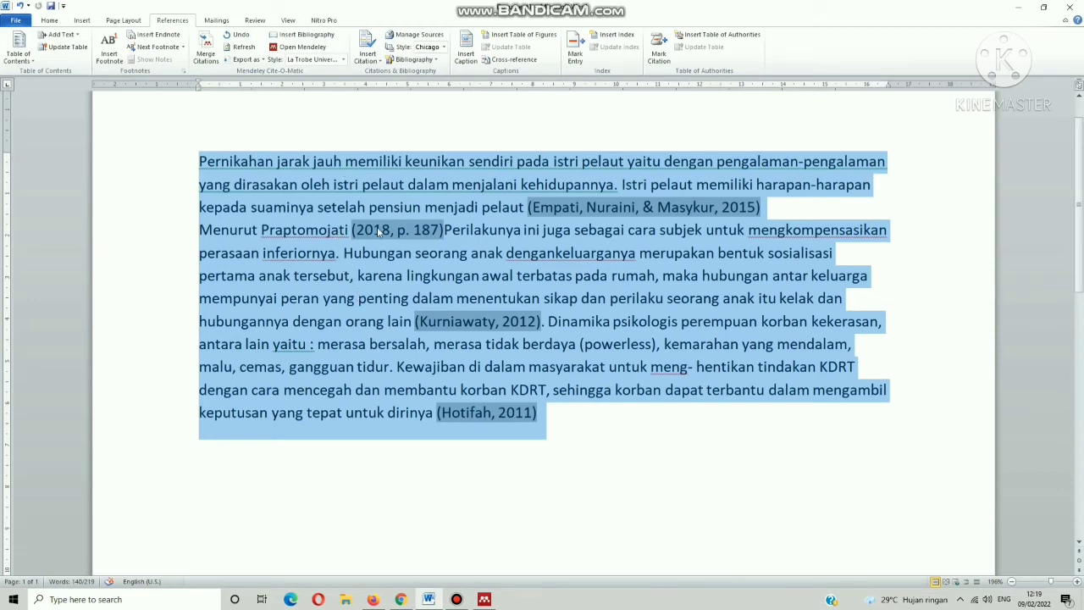
pyautogui.scroll(-5, 377, 226)
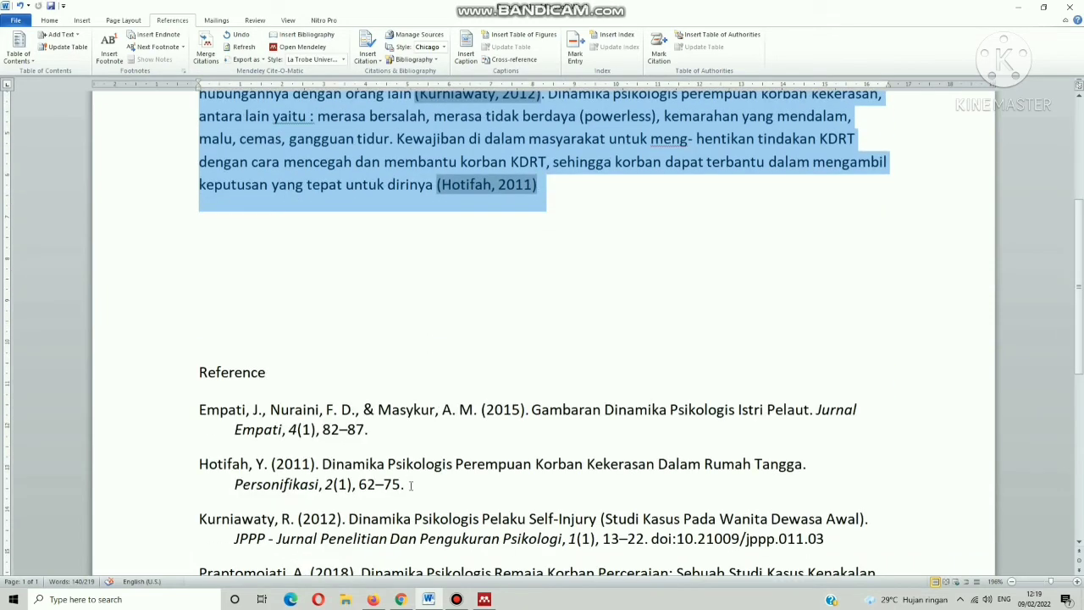
pyautogui.scroll(4, 415, 457)
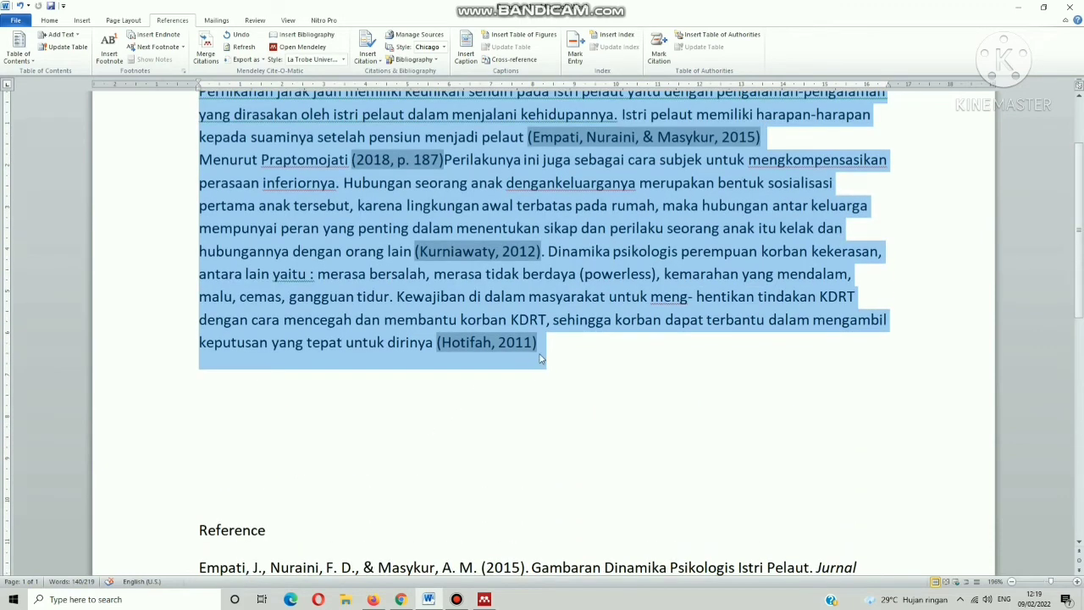
pyautogui.scroll(2, 533, 352)
pyautogui.scroll(2, 332, 162)
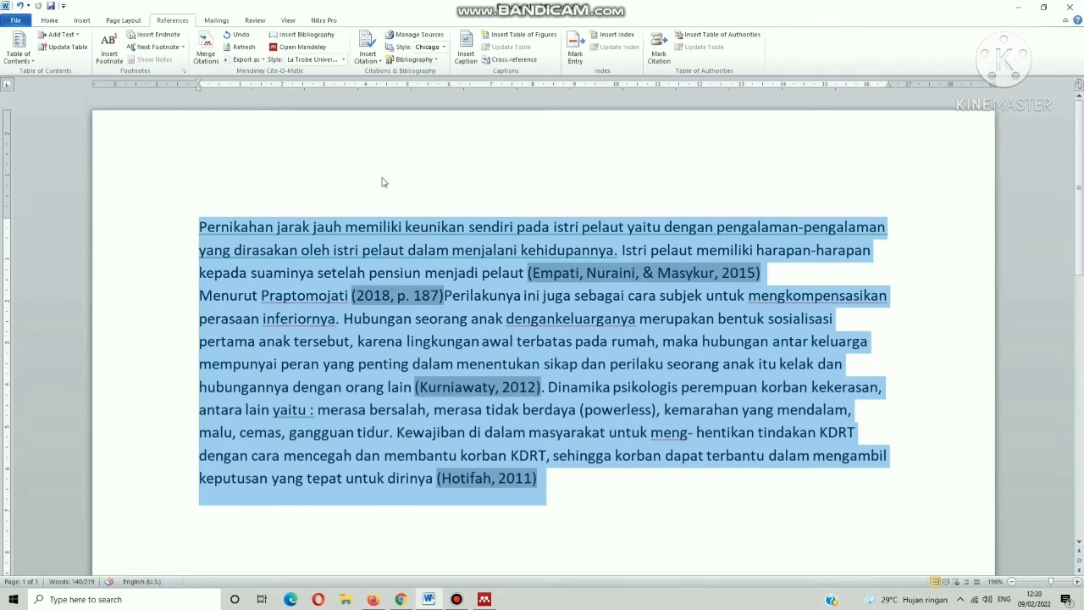
# Delete all the bibliography entries below the "Reference" heading
pyautogui.scroll(-5, 382, 182)
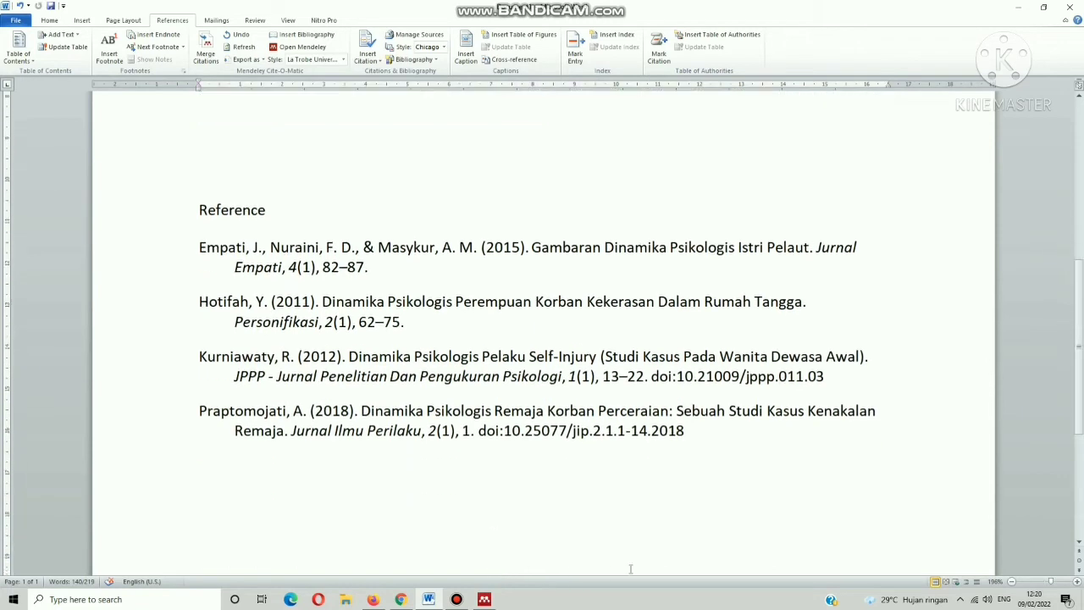
pyautogui.moveTo(689, 433); pyautogui.dragTo(199, 240)
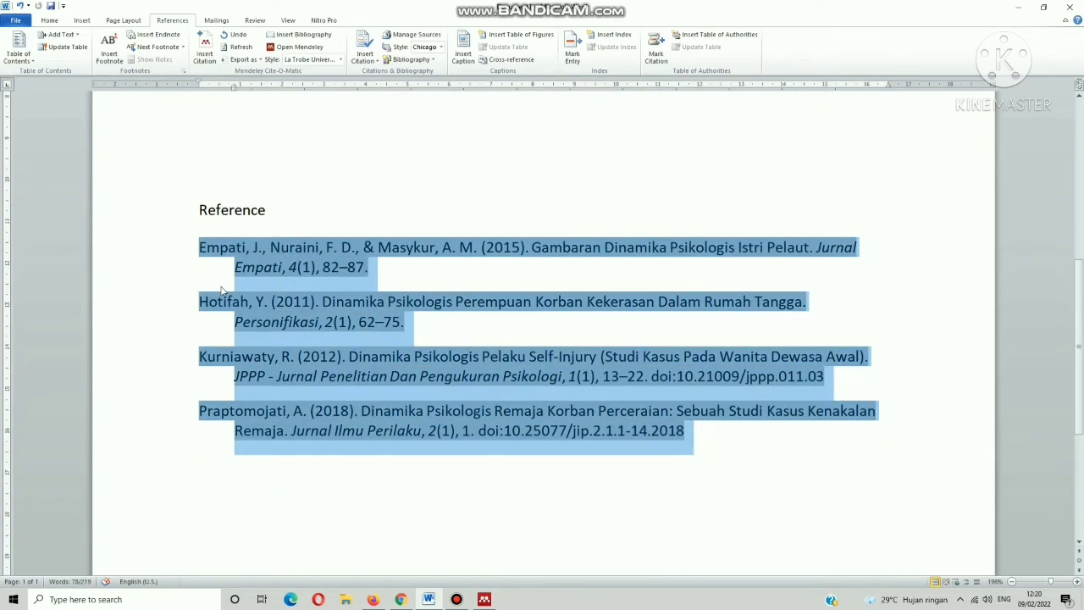
pyautogui.press('BackSpace')
# Copy all the cited passages from "Pernikahan jarak jauh" through the 2011 citation into a new blank document
pyautogui.scroll(6, 370, 317)
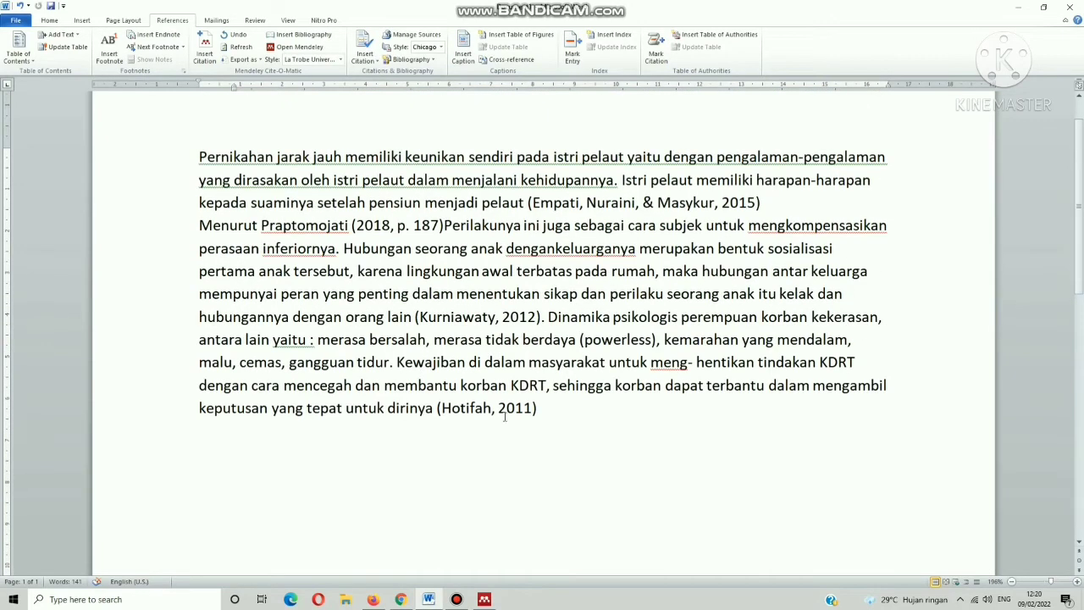
pyautogui.moveTo(560, 418); pyautogui.dragTo(145, 150)
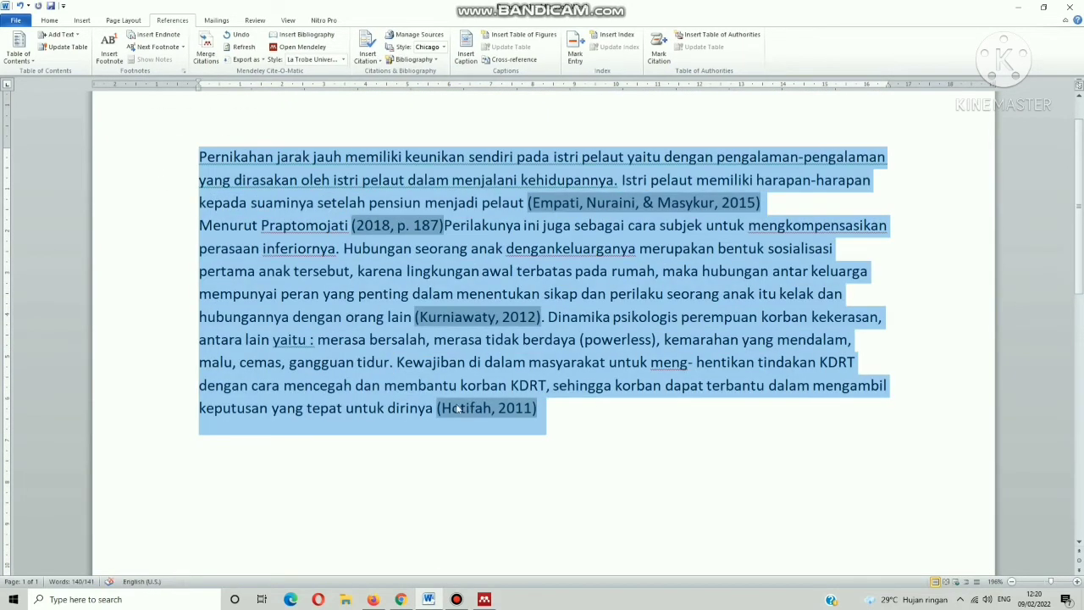
pyautogui.hotkey('ctrl', 'c')
pyautogui.hotkey('ctrl', 'n')
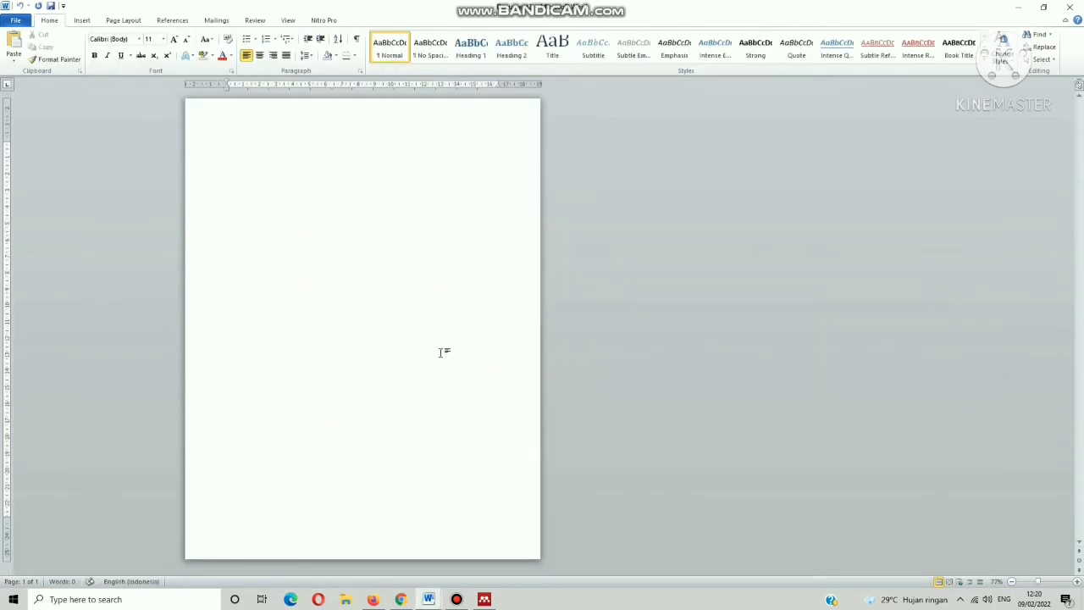
pyautogui.hotkey('ctrl', 'v')
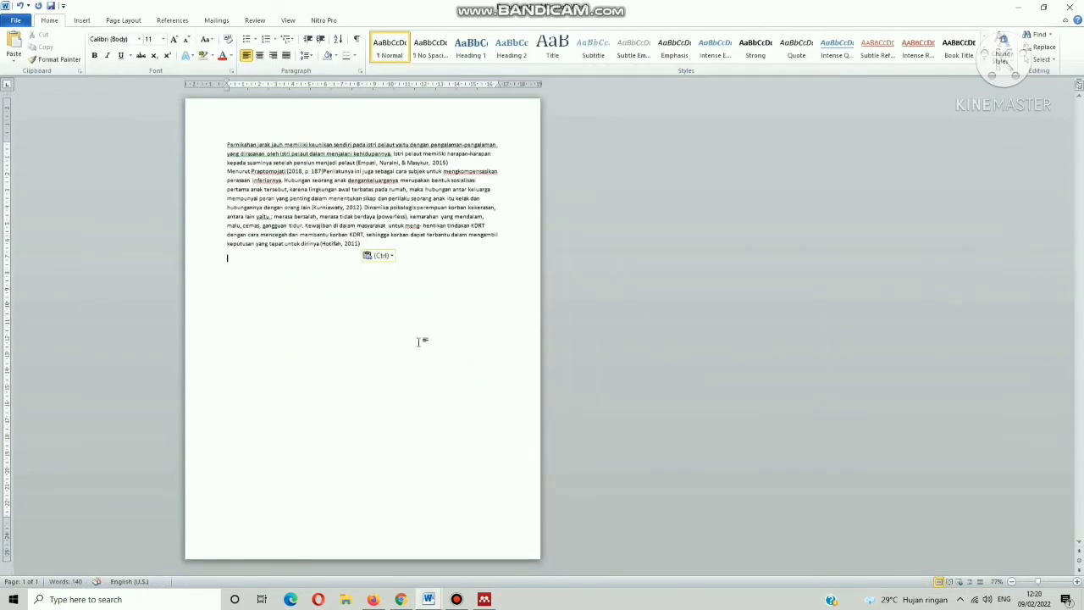
# Add the heading "Referensi" below the pasted passages and insert the Mendeley bibliography under it
pyautogui.write('Referensi')
pyautogui.press('Return')
pyautogui.click(1044, 582)
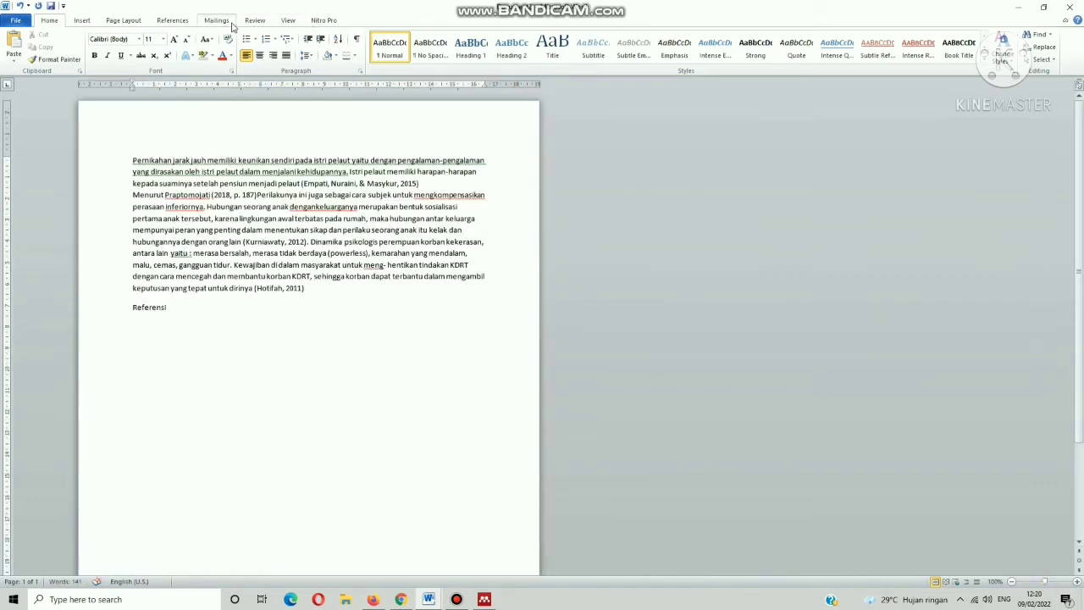
pyautogui.click(175, 21)
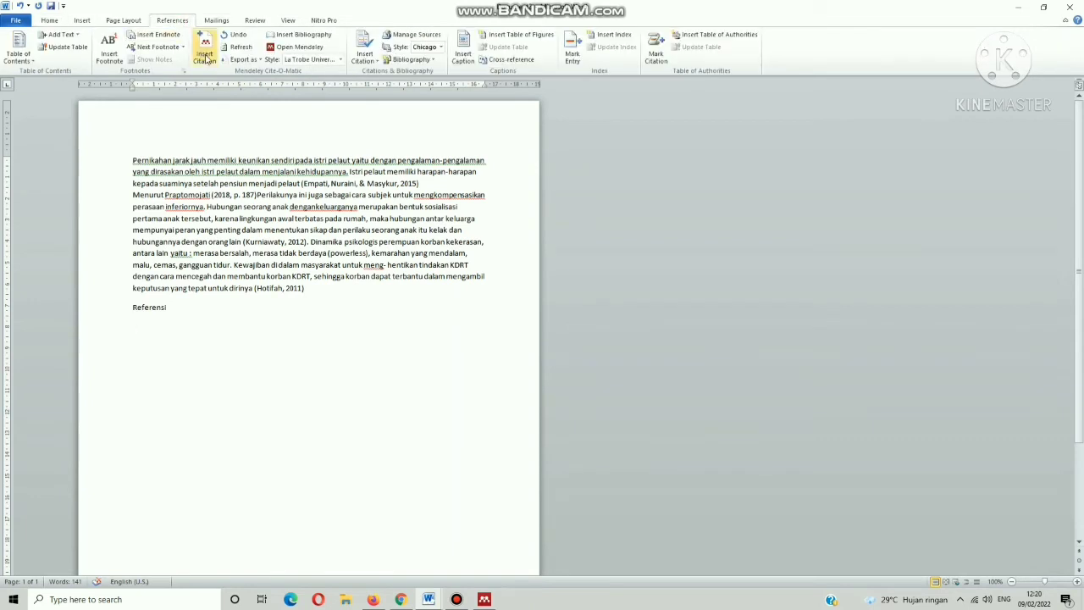
pyautogui.click(292, 39)
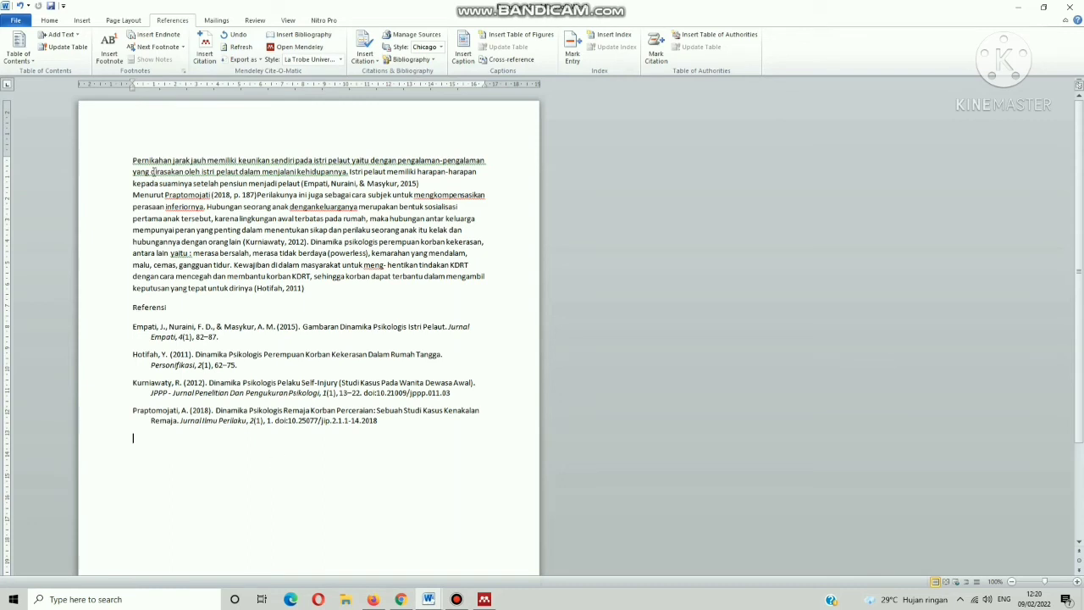
# Copy only the first passage, "Pernikahan jarak jauh" through its 2015 citation, into another new blank document
pyautogui.moveTo(132, 159); pyautogui.dragTo(428, 183)
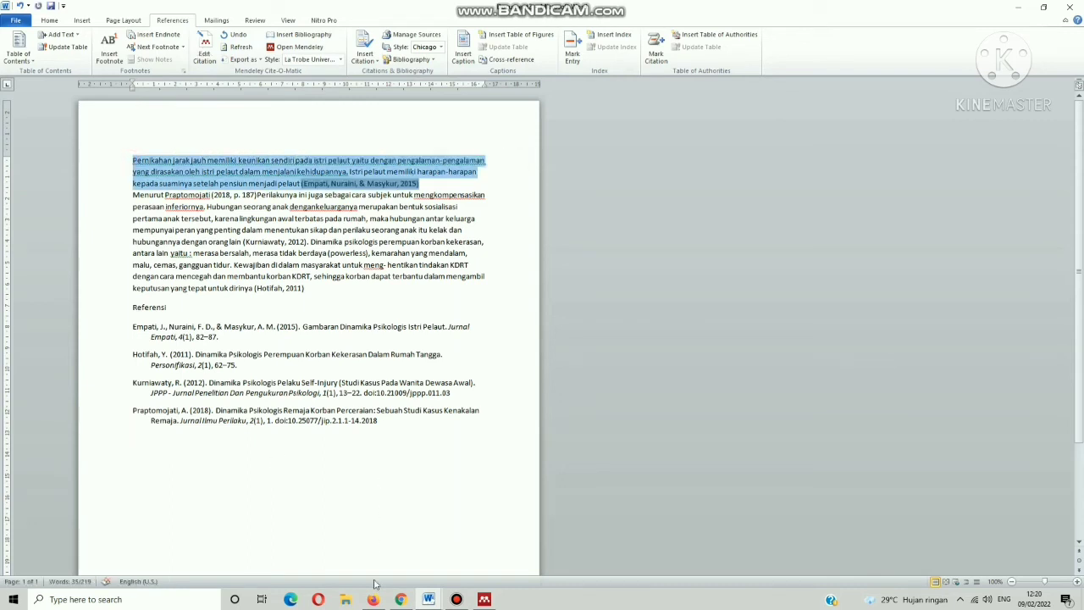
pyautogui.hotkey('ctrl', 'n')
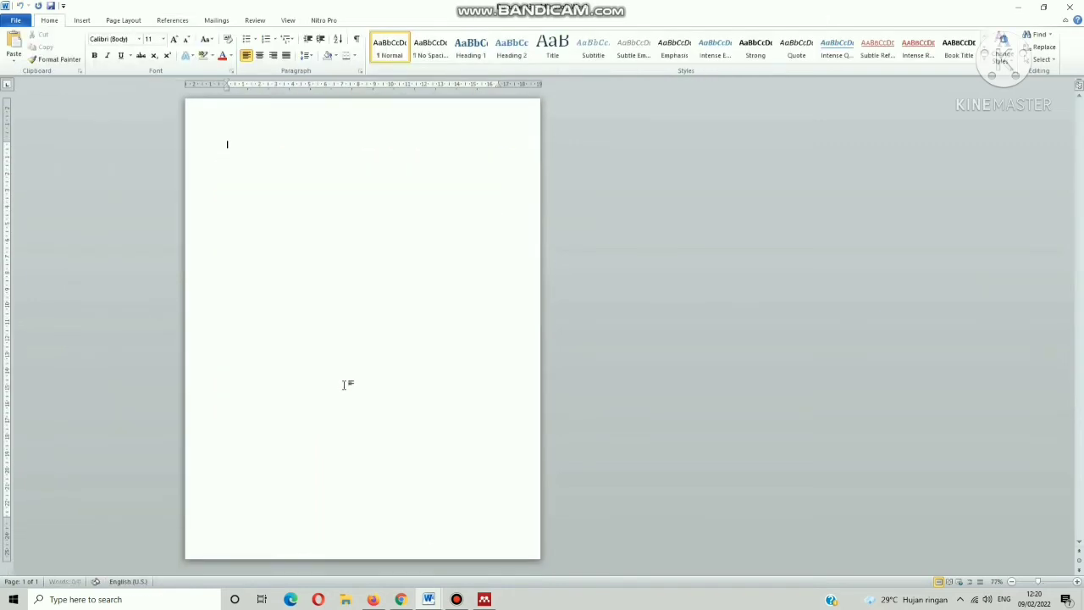
pyautogui.hotkey('ctrl', 'v')
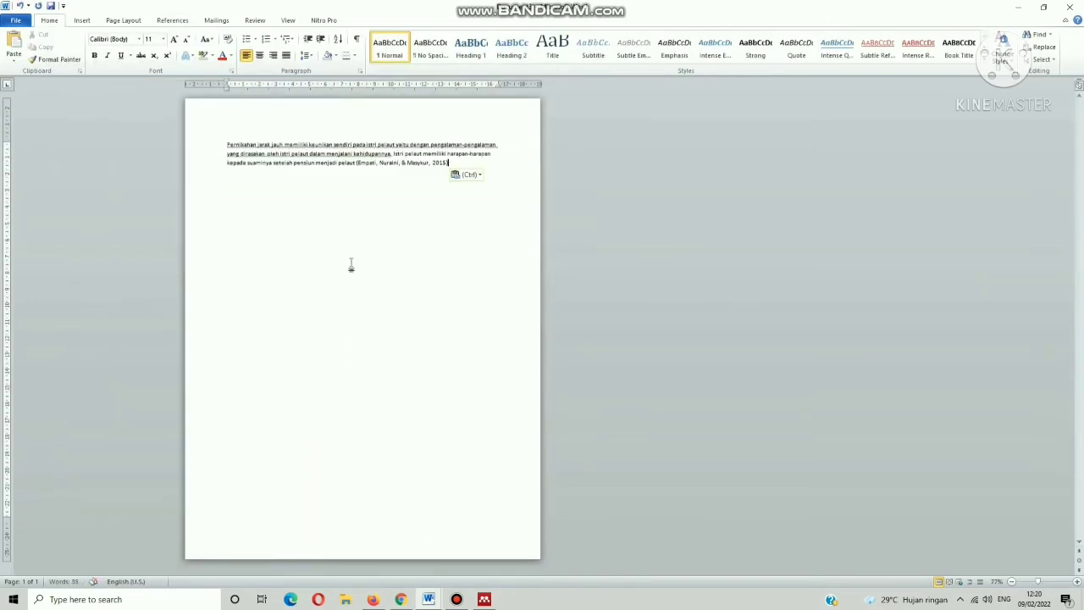
# Add the heading "Referensi" a blank line below the single passage and insert the Mendeley bibliography under it
pyautogui.press('Return')
pyautogui.press('Return')
pyautogui.write('aefe')
pyautogui.click(1044, 581)
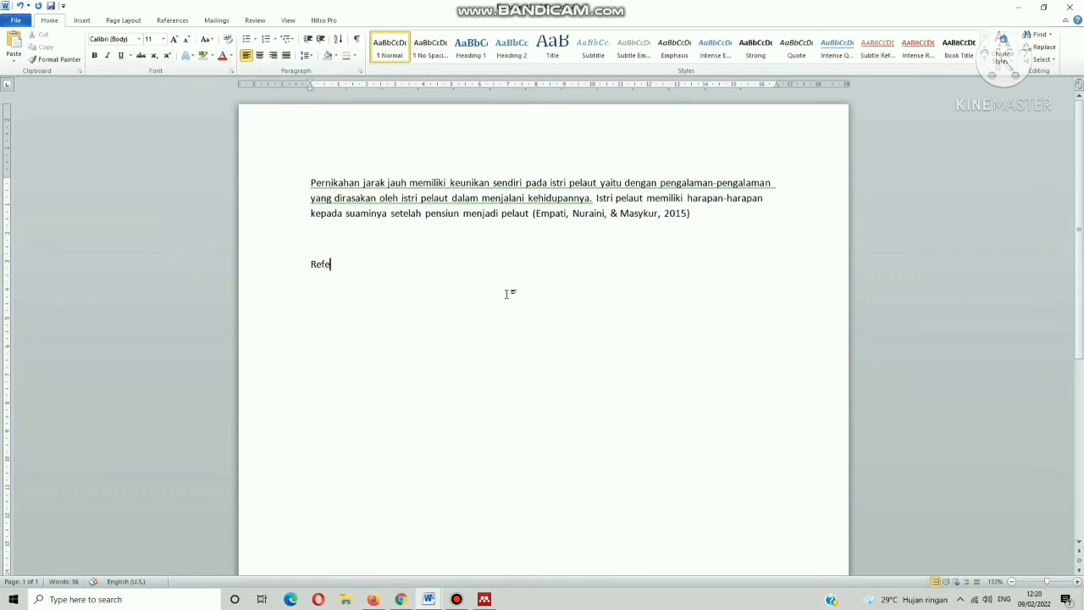
pyautogui.write('rensi')
pyautogui.click(170, 21)
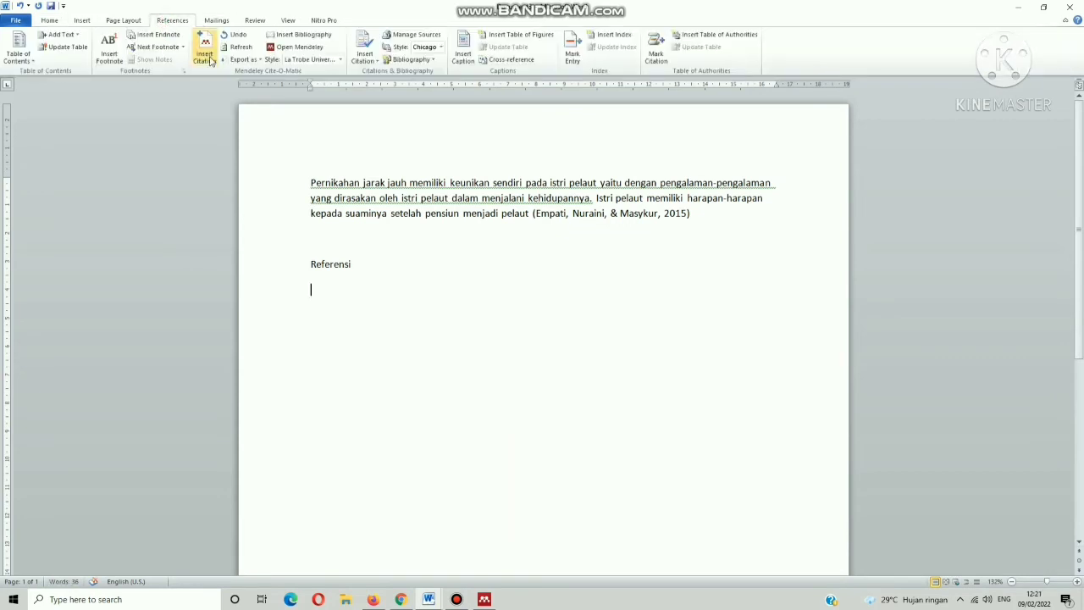
pyautogui.click(299, 35)
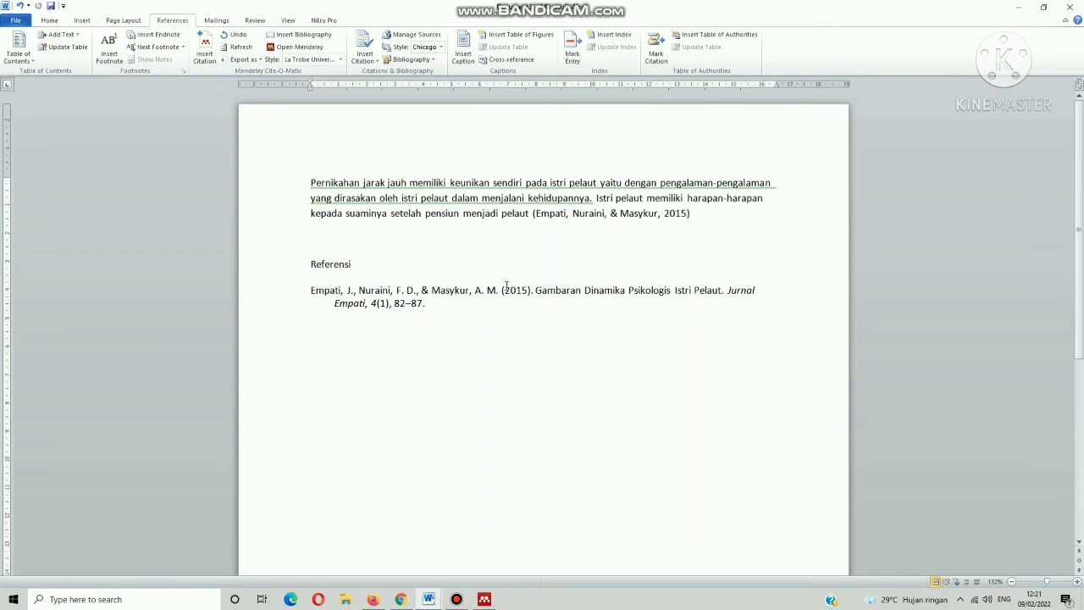
# Switch back to Document1 and change its Mendeley citation style to IEEE
pyautogui.moveTo(429, 601)
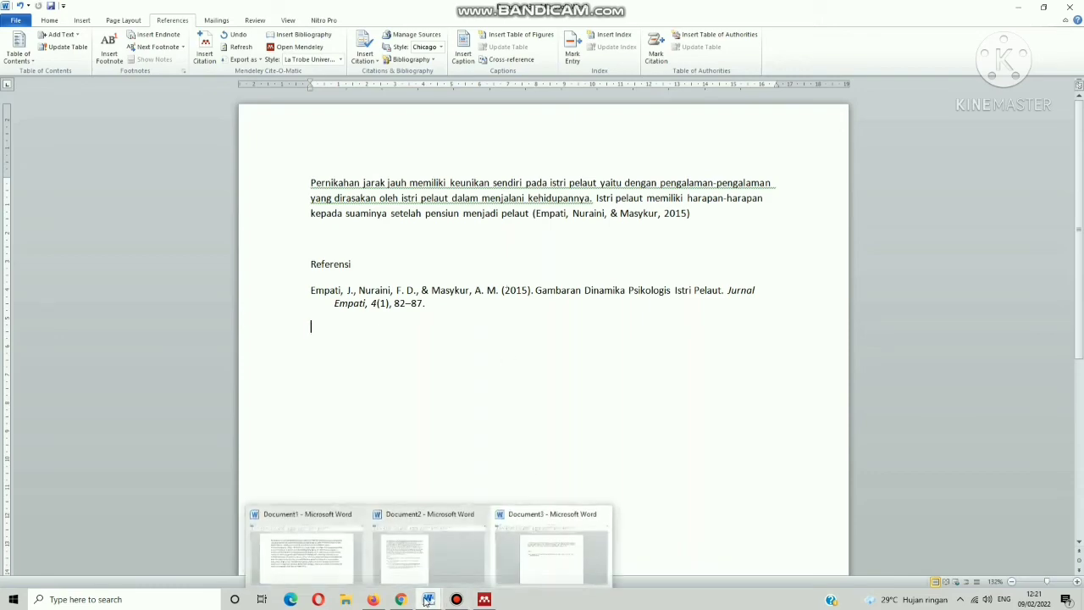
pyautogui.click(322, 543)
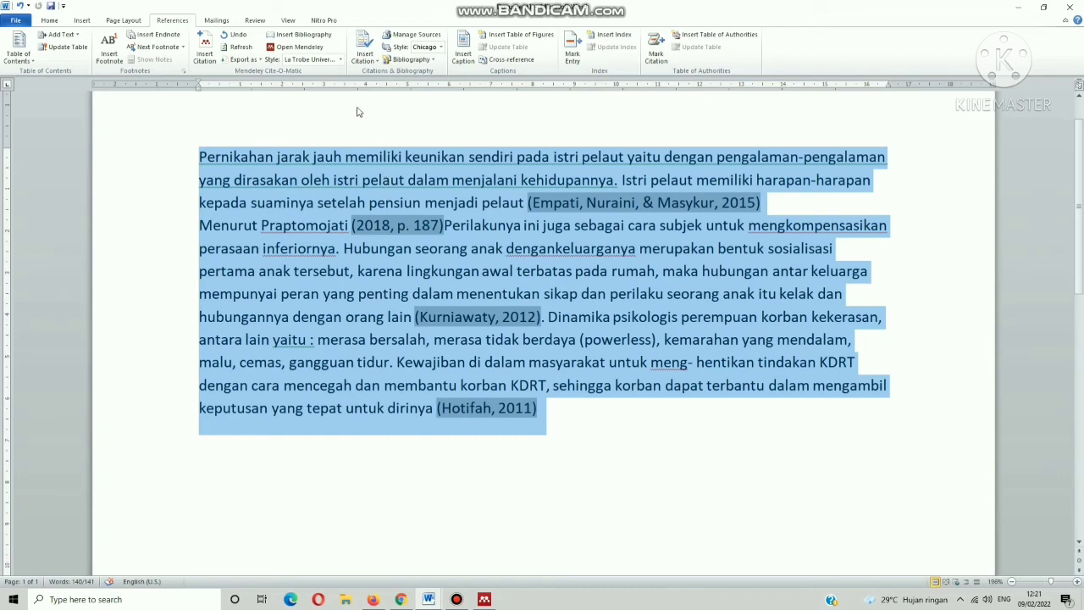
pyautogui.click(340, 60)
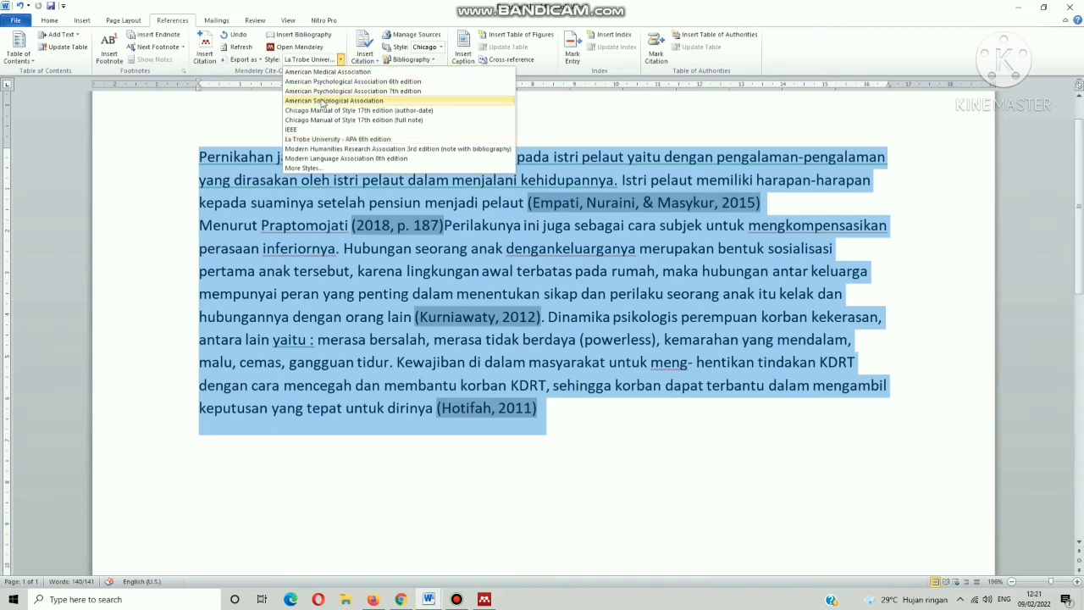
pyautogui.click(302, 131)
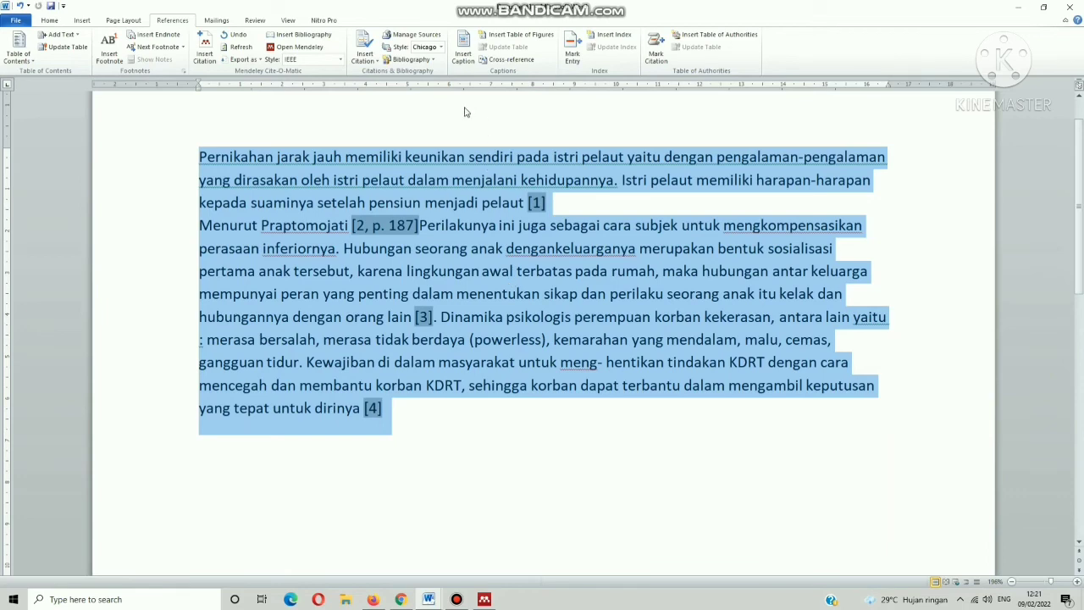
# Try the American Medical Association citation style in Mendeley, and settle on Chicago Manual of Style 17th edition (author-date)
pyautogui.click(338, 62)
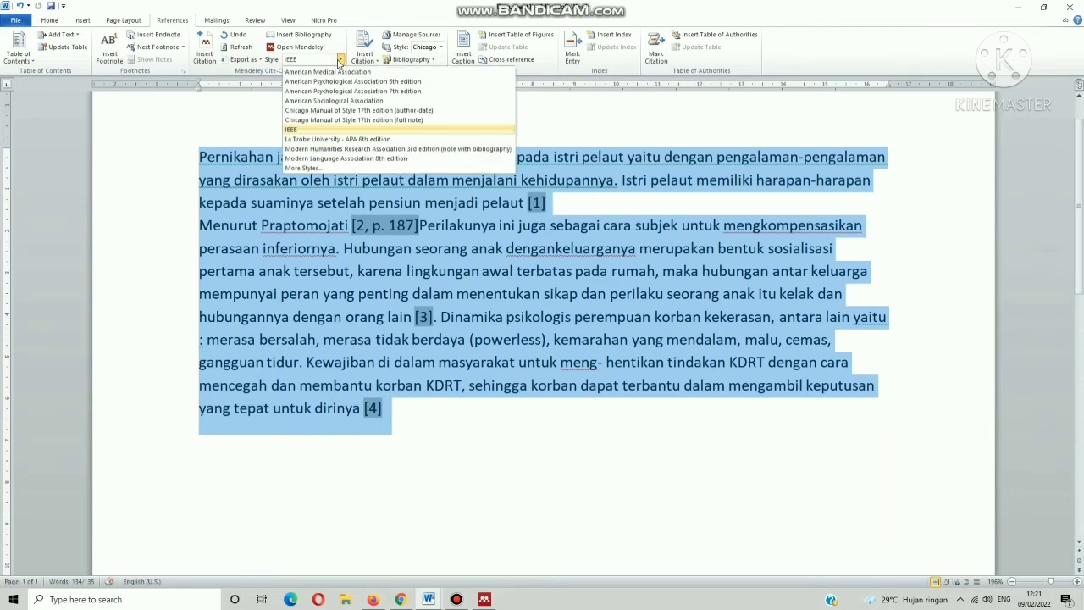
pyautogui.click(336, 72)
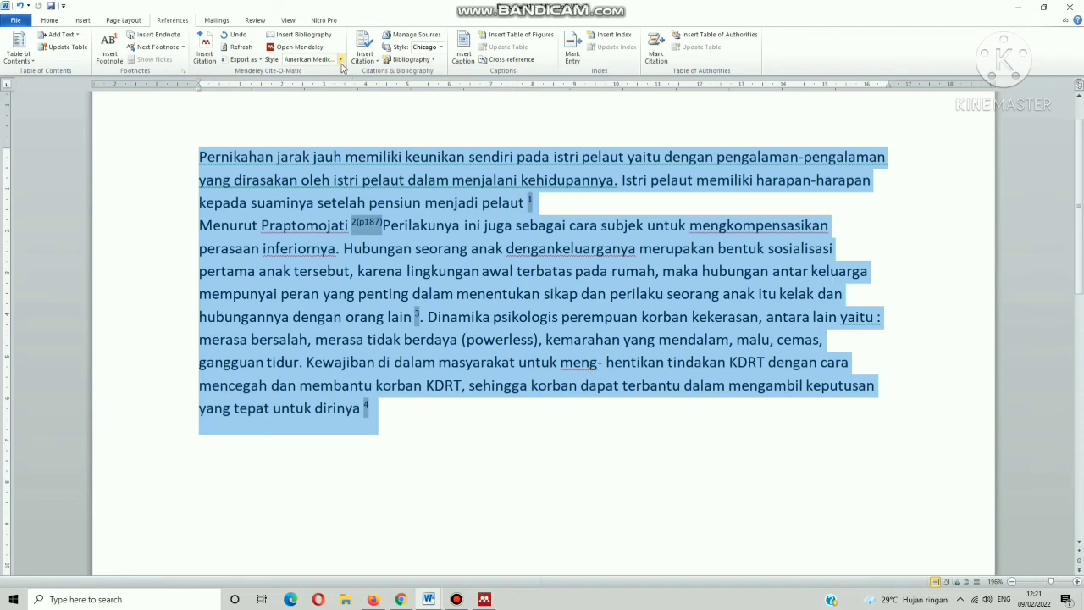
pyautogui.click(339, 61)
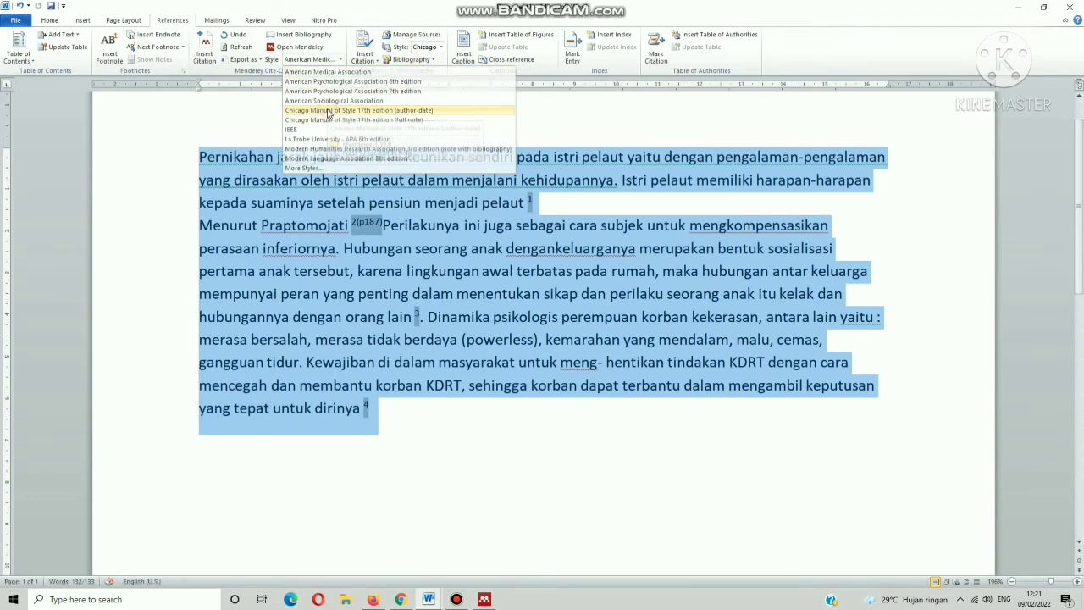
pyautogui.click(339, 110)
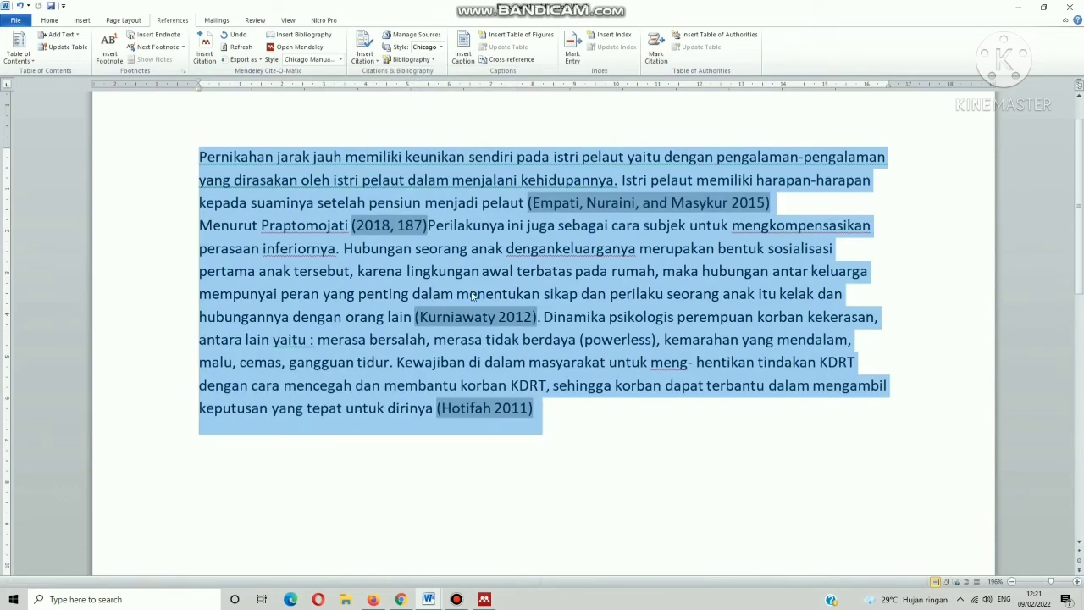
pyautogui.scroll(-1, 473, 295)
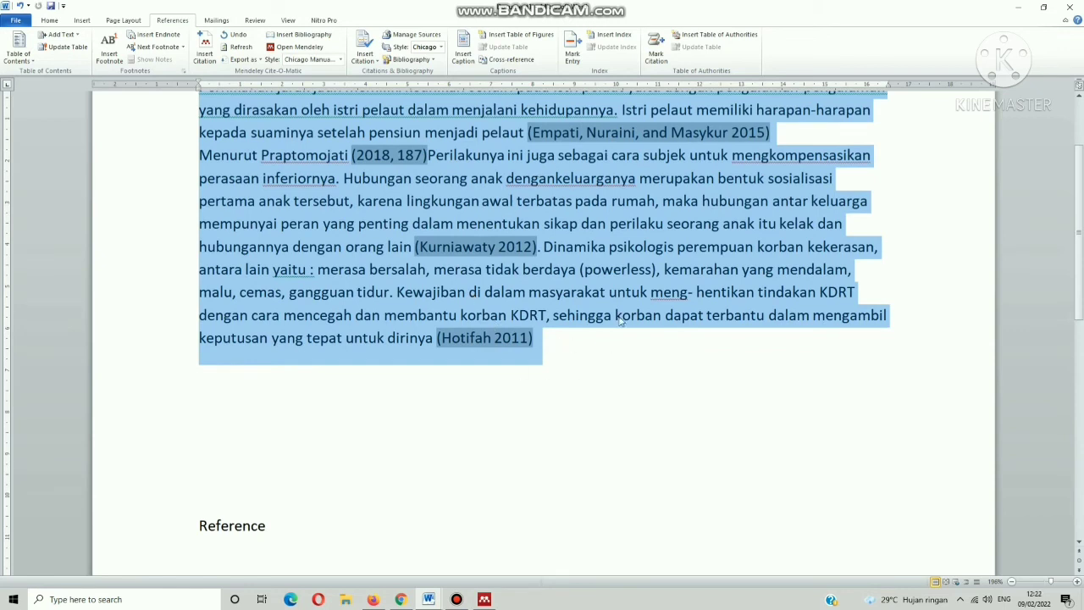
pyautogui.scroll(1, 388, 269)
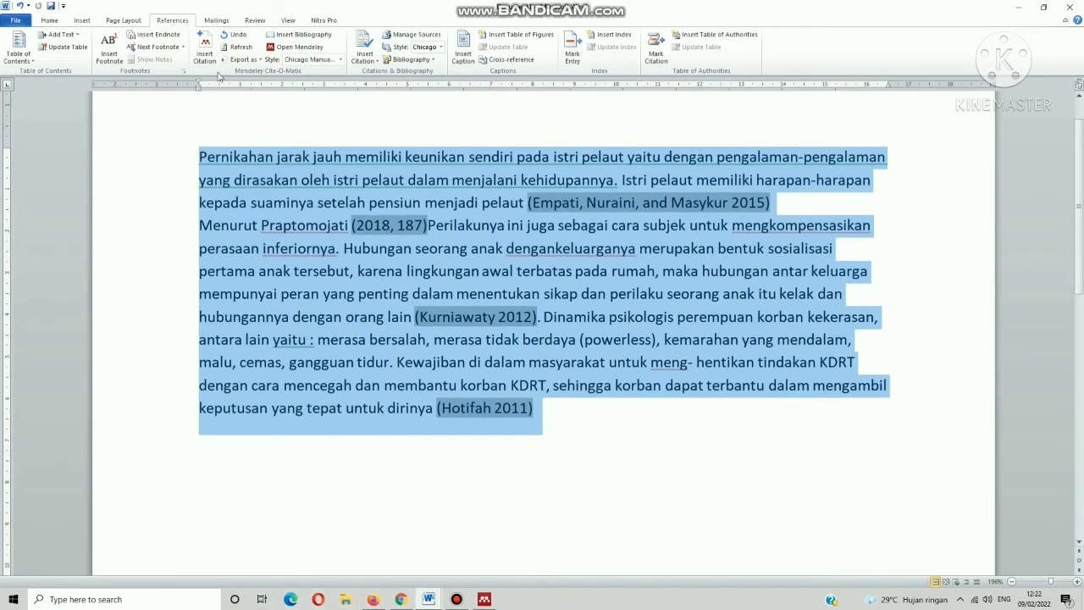
# Lay out the selected passages in two columns and justify their text
pyautogui.click(125, 20)
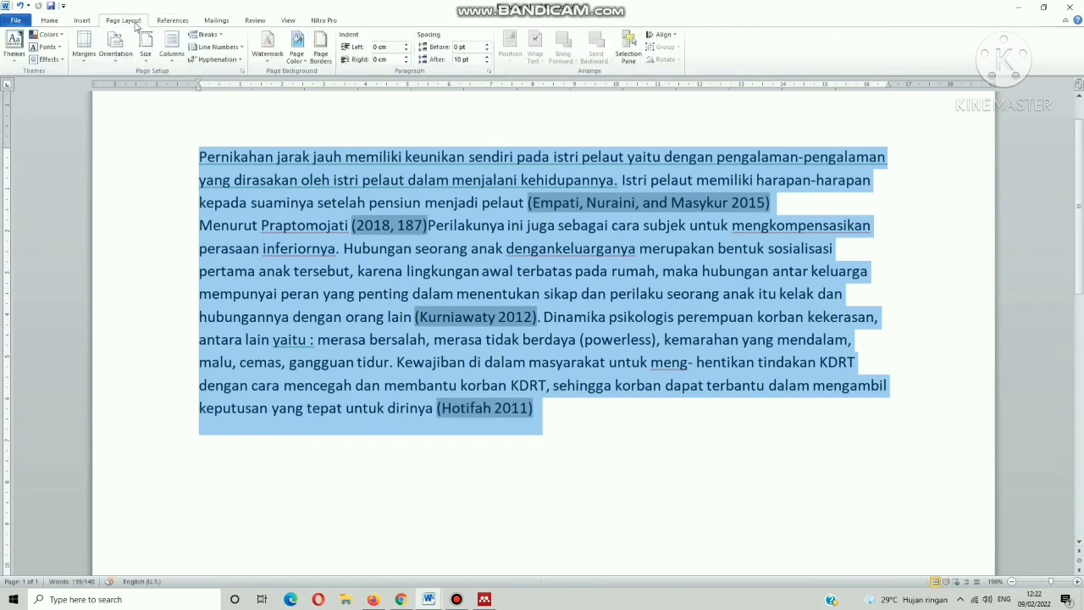
pyautogui.click(172, 55)
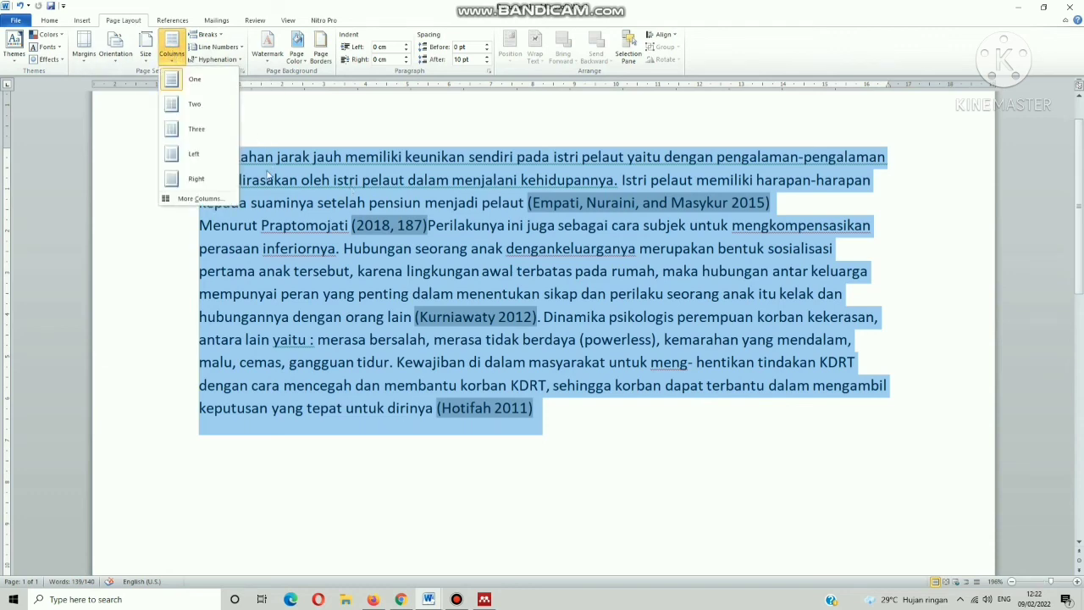
pyautogui.click(173, 105)
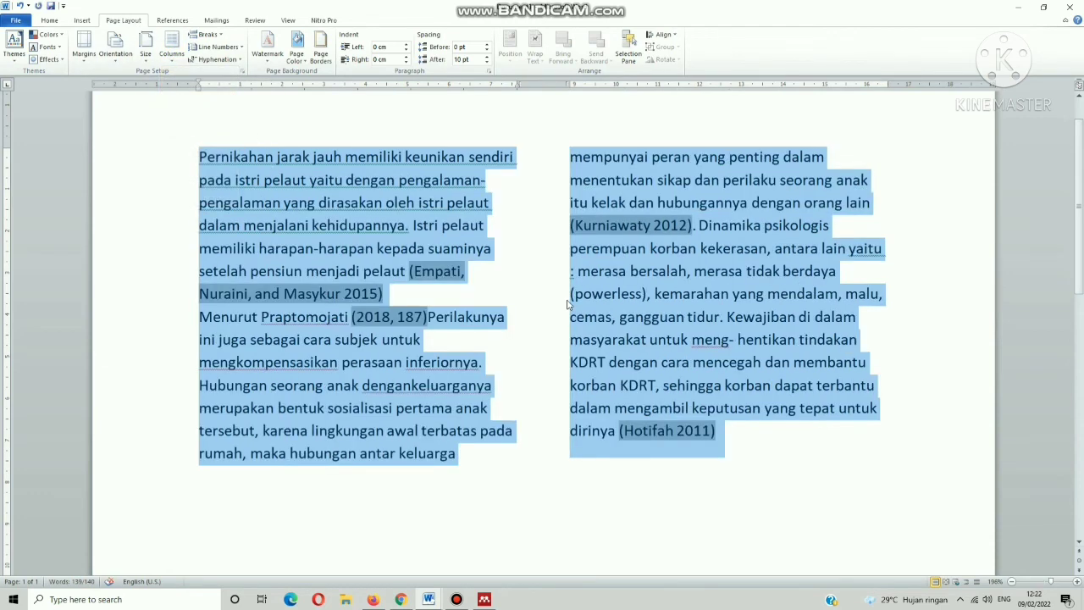
pyautogui.click(46, 20)
pyautogui.click(287, 56)
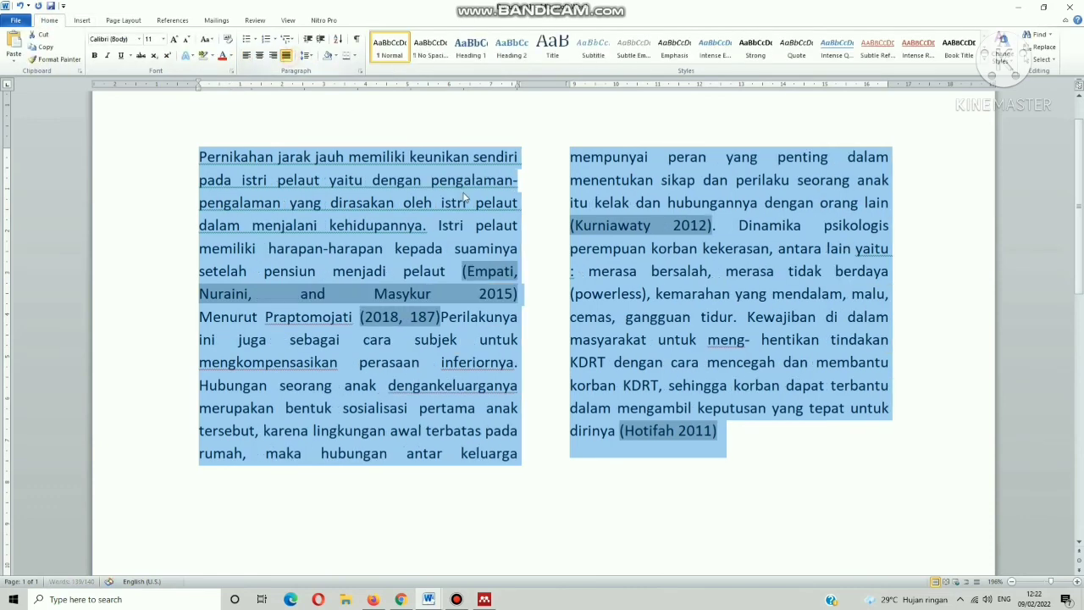
# Insert the Mendeley bibliography on a new line under the "Reference" heading
pyautogui.scroll(-2, 777, 336)
pyautogui.scroll(-2, 440, 464)
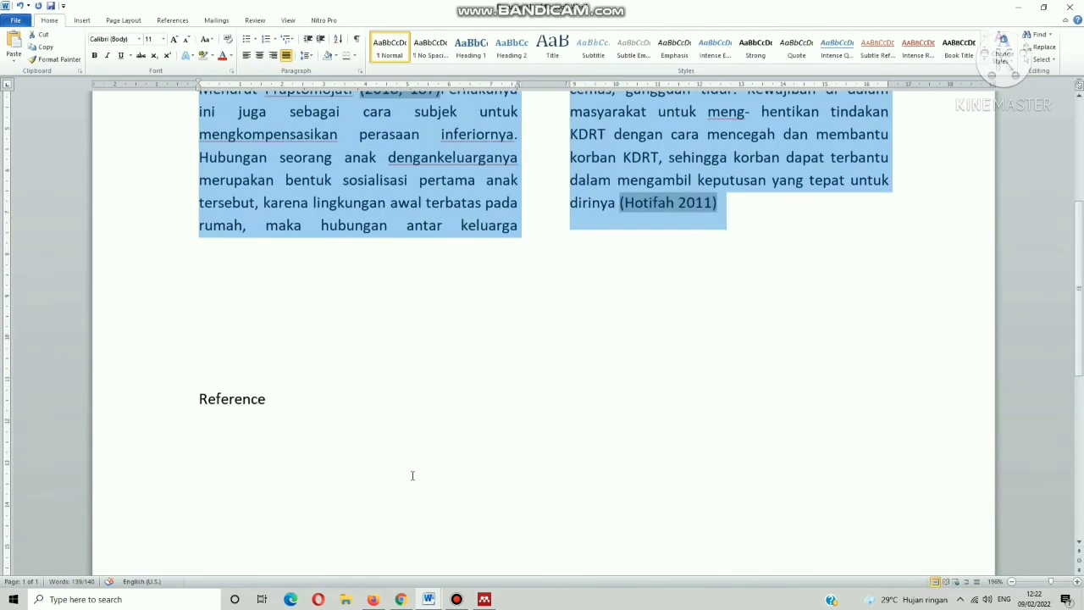
pyautogui.click(296, 393)
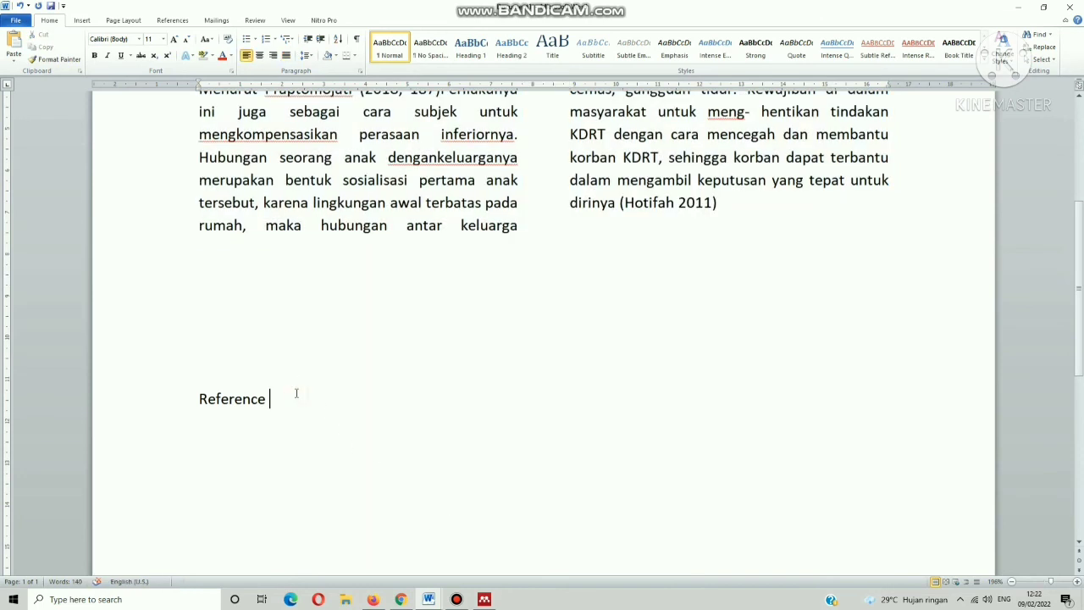
pyautogui.press('Return')
pyautogui.click(172, 20)
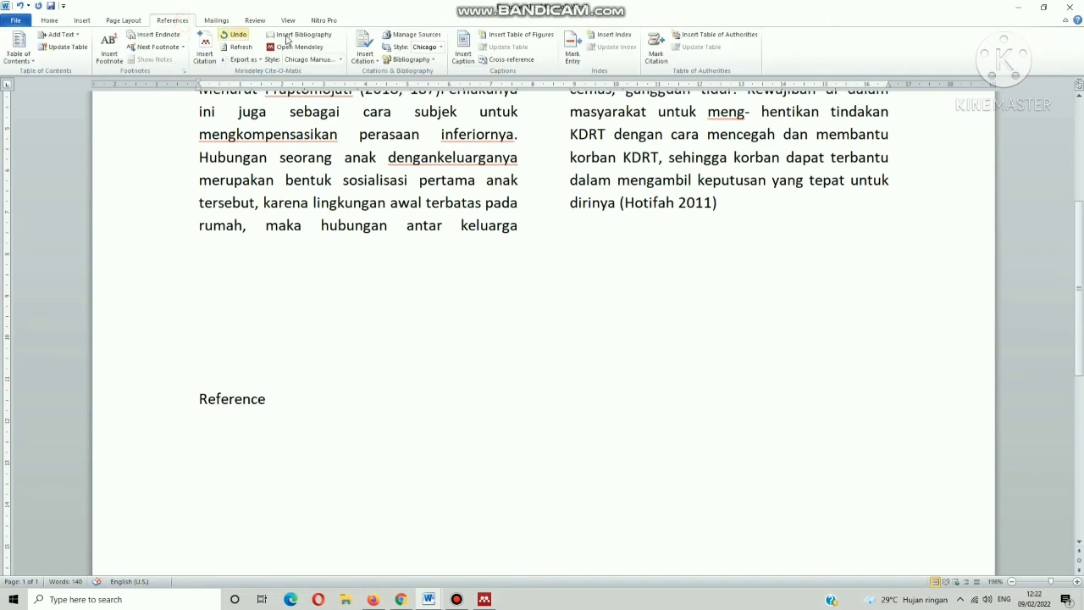
pyautogui.click(302, 35)
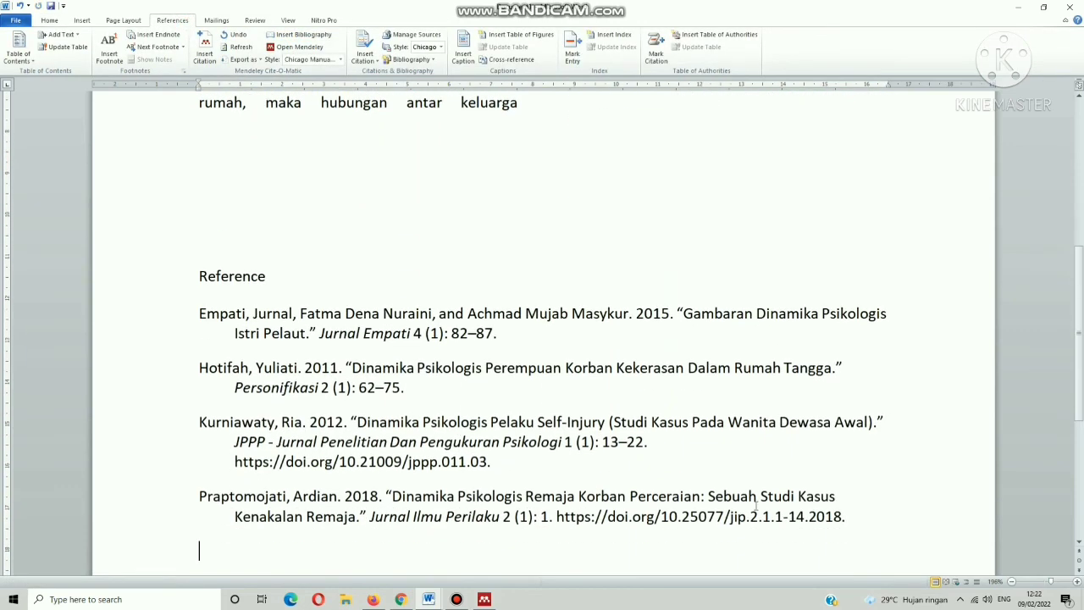
# Select the bibliography together with the heading and the passages above it, and lay the selection out in two columns
pyautogui.moveTo(881, 532); pyautogui.dragTo(373, 354)
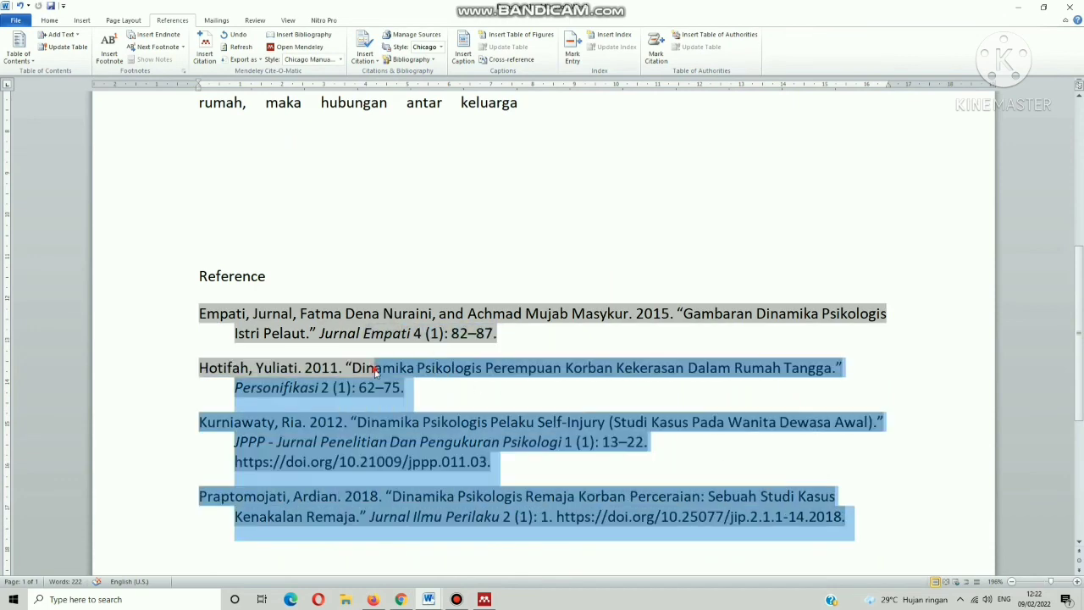
pyautogui.click(375, 370)
pyautogui.scroll(-2, 408, 378)
pyautogui.click(846, 393)
pyautogui.scroll(1, 841, 456)
pyautogui.moveTo(843, 455); pyautogui.dragTo(315, 83)
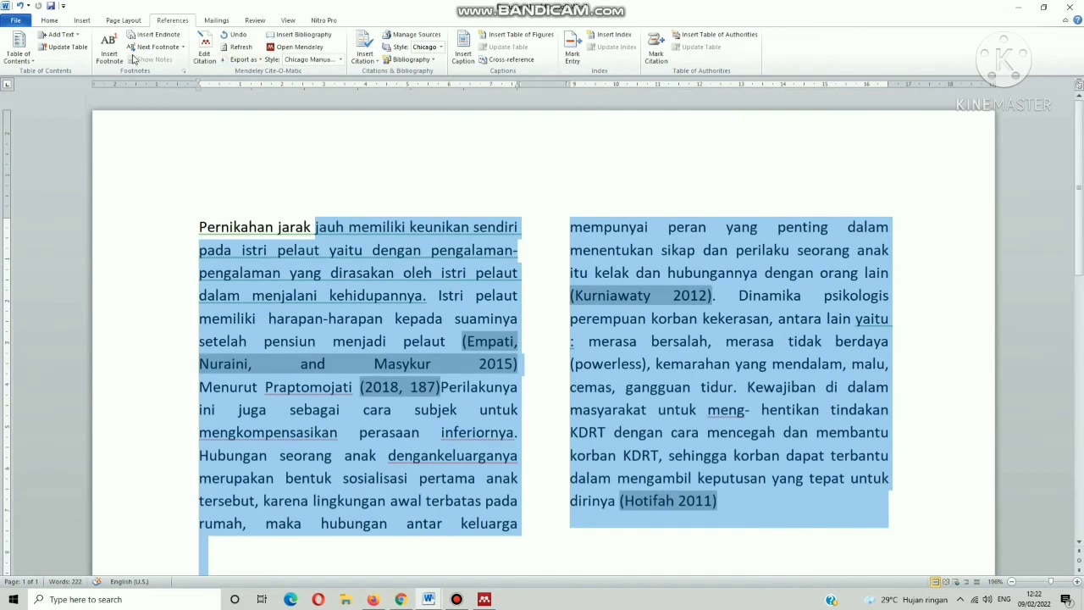
pyautogui.click(109, 23)
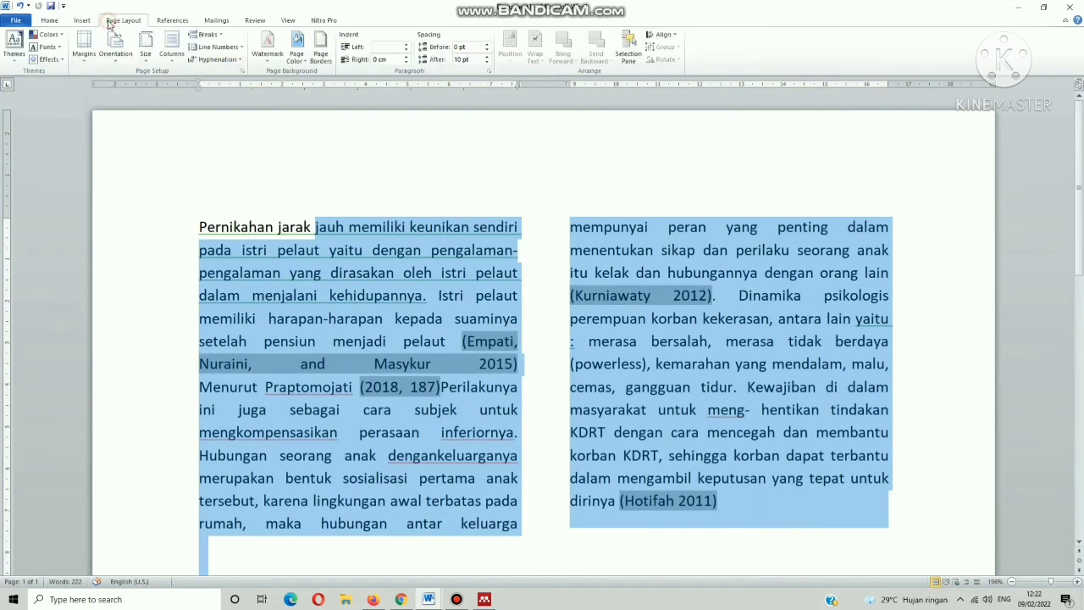
pyautogui.click(172, 50)
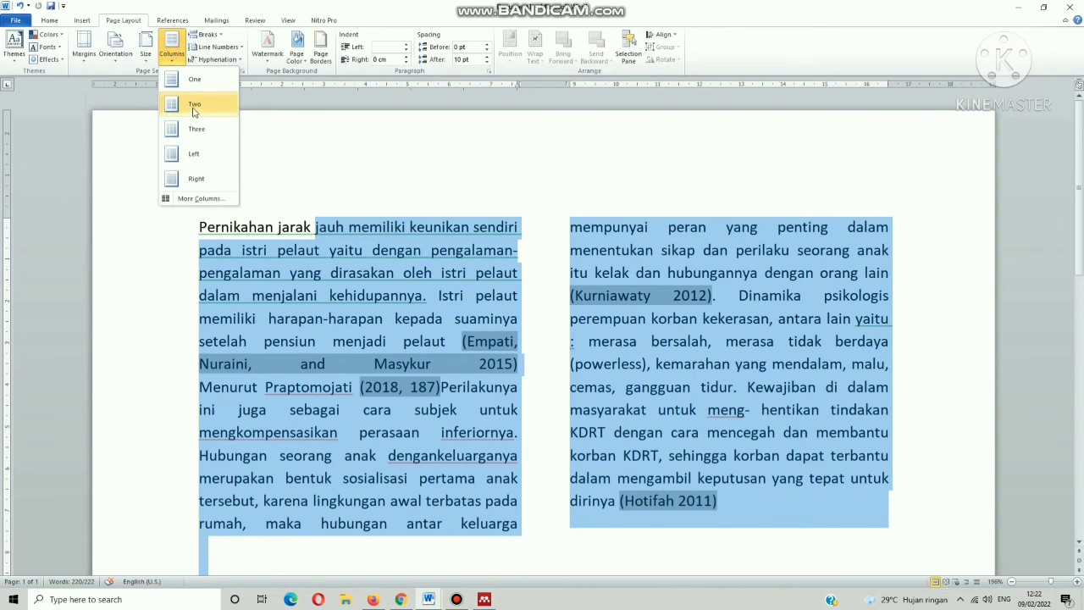
pyautogui.click(194, 106)
pyautogui.scroll(-5, 693, 414)
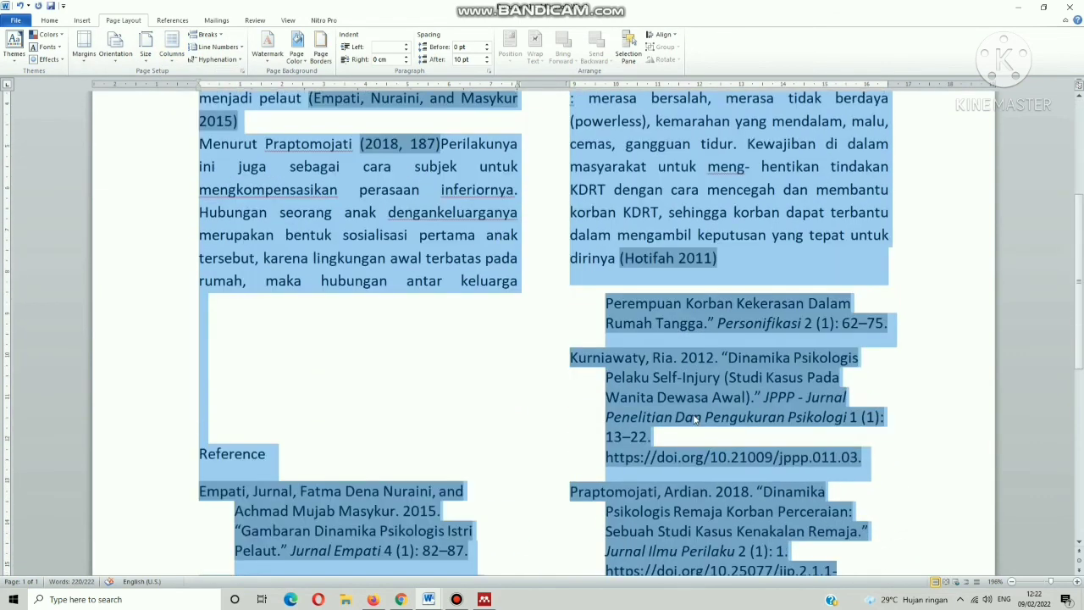